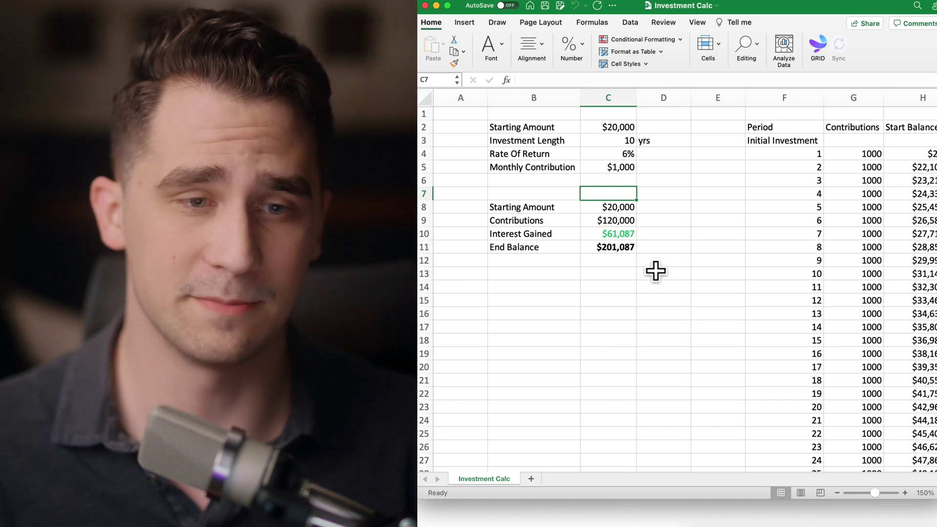
# - Enter 20 years in cell C3, raising the Excel calculator's end balance to $530,555
pyautogui.click(617, 141)
pyautogui.write('20')
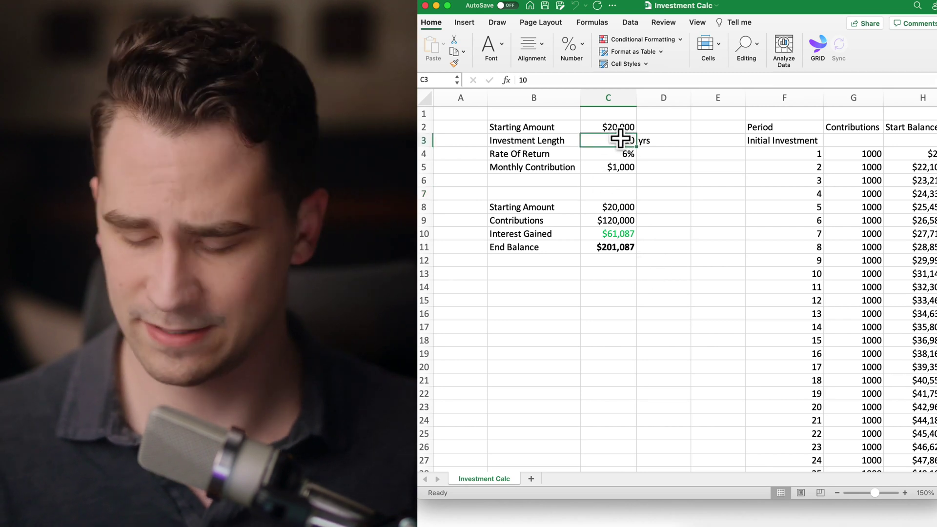
pyautogui.press('Return')
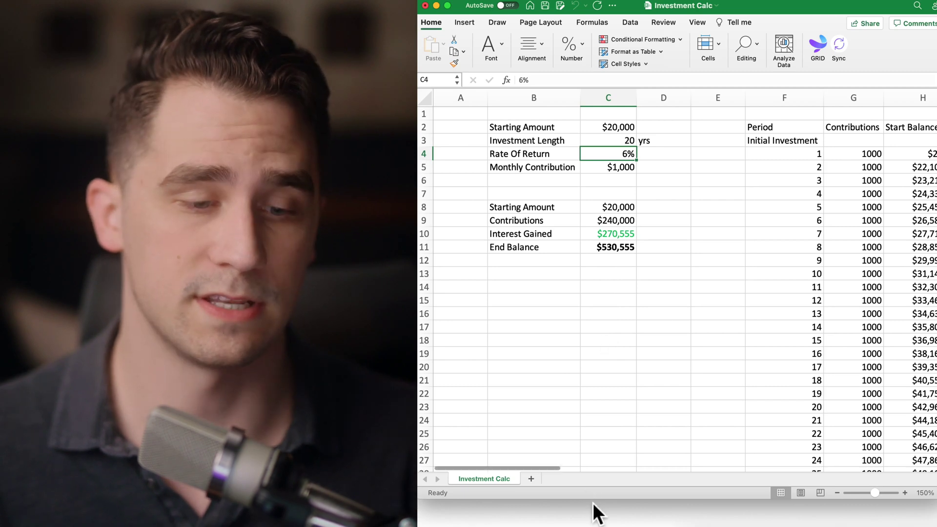
# - Try the web calculator's sliders (21 years, 12% return, then 20 years) and tile Chrome beside Excel
pyautogui.press('super+Tab')
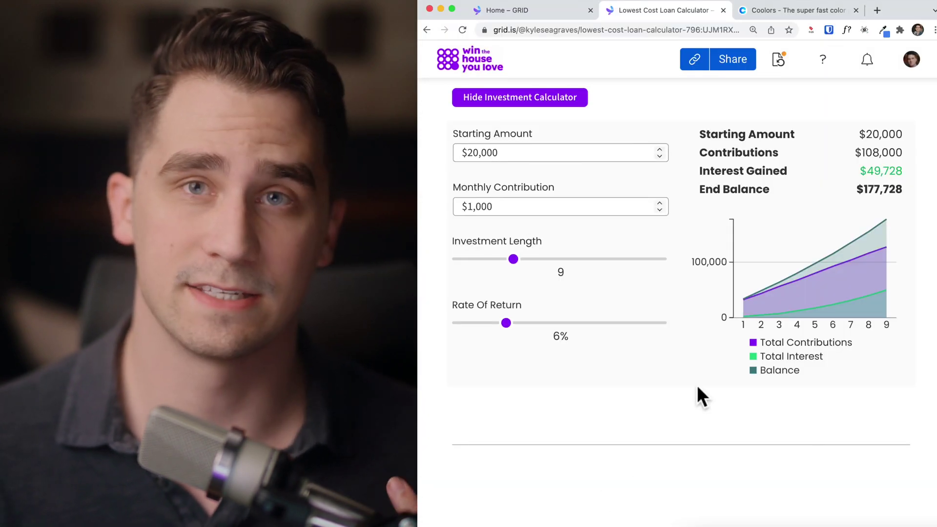
pyautogui.moveTo(512, 259); pyautogui.dragTo(535, 262)
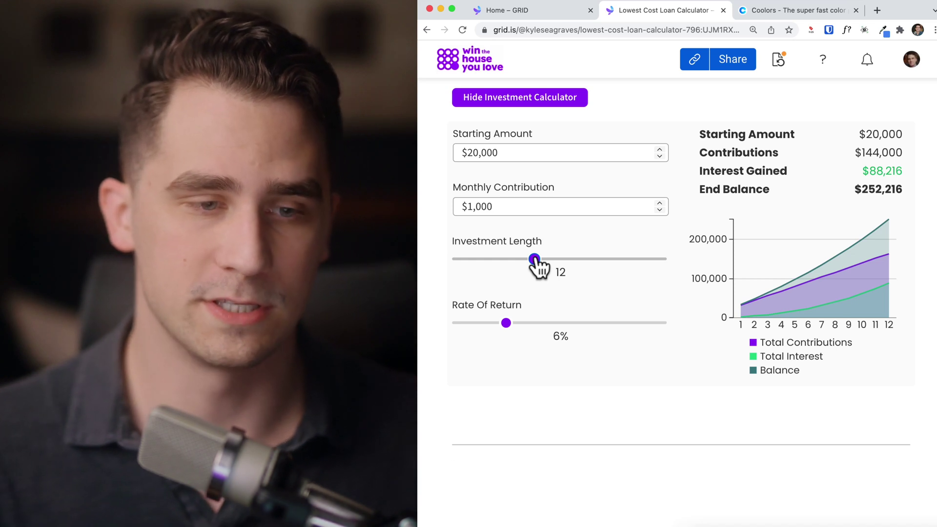
pyautogui.click(506, 323)
pyautogui.moveTo(507, 324)
pyautogui.mouseDown()
pyautogui.moveTo(558, 321)
pyautogui.moveTo(514, 323)
pyautogui.mouseUp()
pyautogui.moveTo(535, 260); pyautogui.dragTo(561, 268)
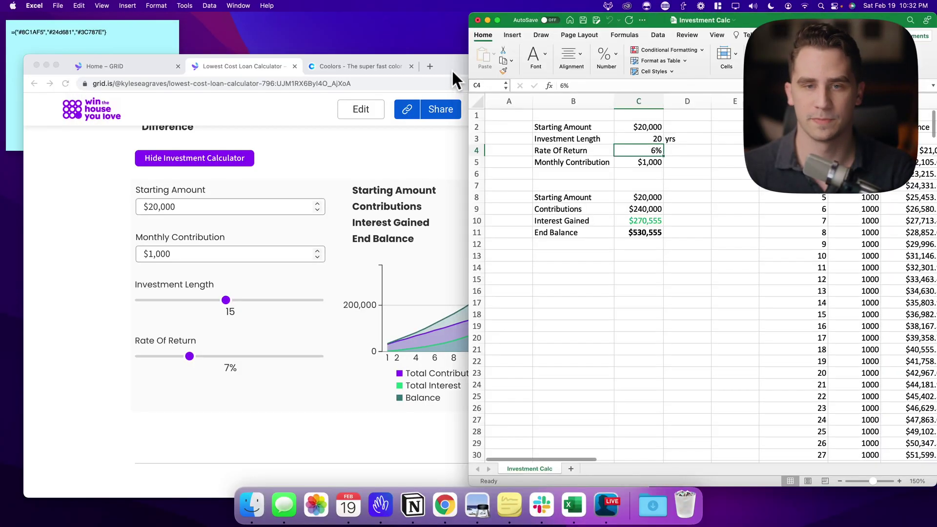
pyautogui.moveTo(451, 69); pyautogui.dragTo(3, 182)
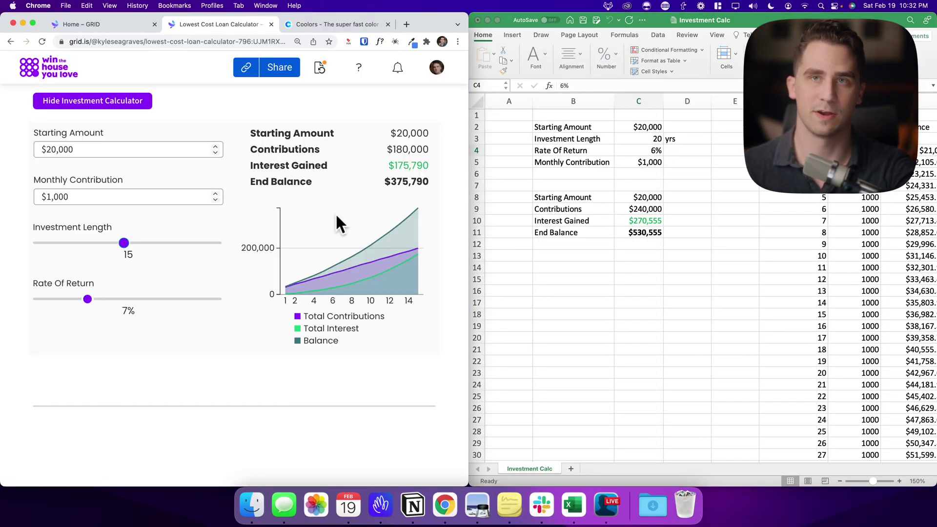
pyautogui.click(476, 241)
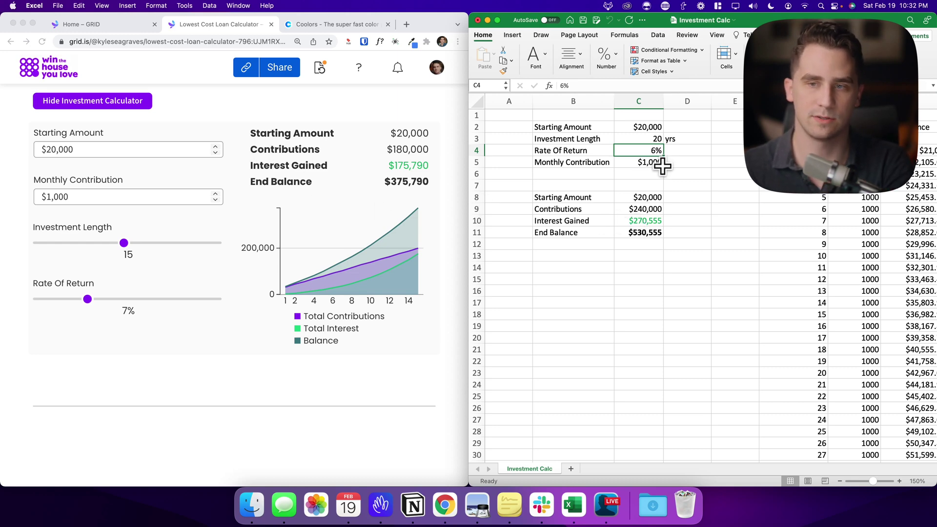
# - Reset the GRID home page zoom to 100% and create a new document
pyautogui.click(110, 23)
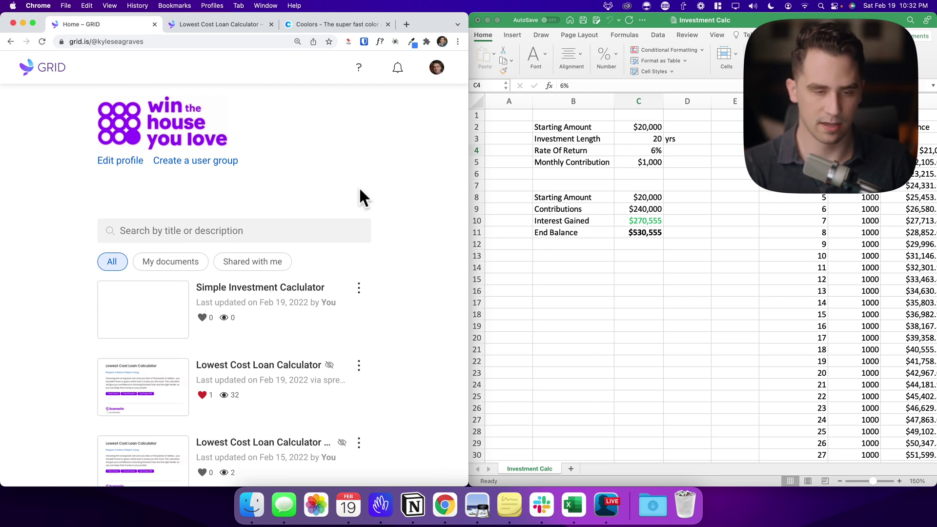
pyautogui.press('super+0')
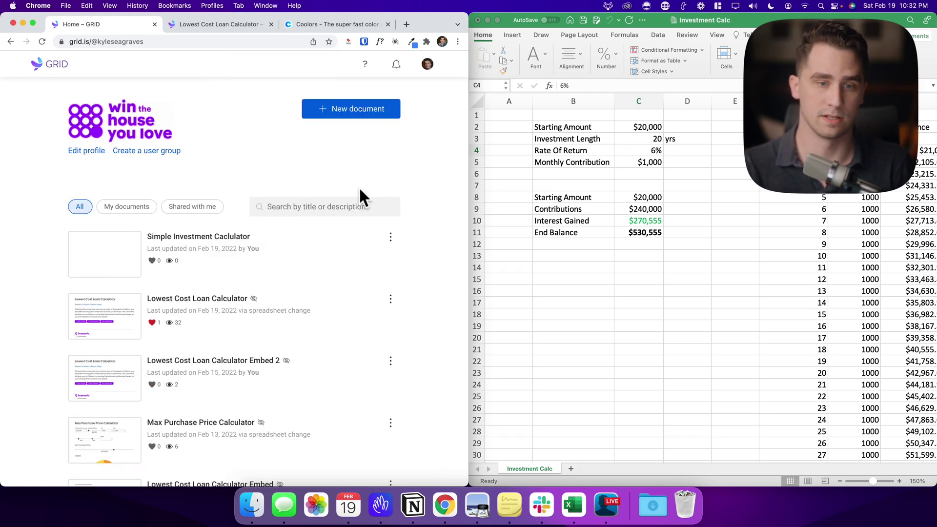
pyautogui.click(342, 113)
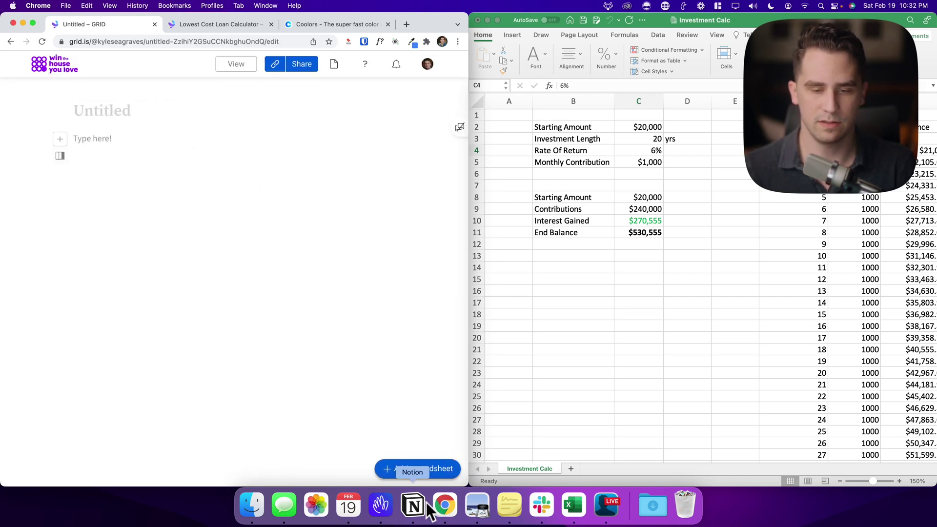
# - Open the Add spreadsheet options, browse for Investment Calc.xlsx, then cancel the computer upload
pyautogui.click(417, 469)
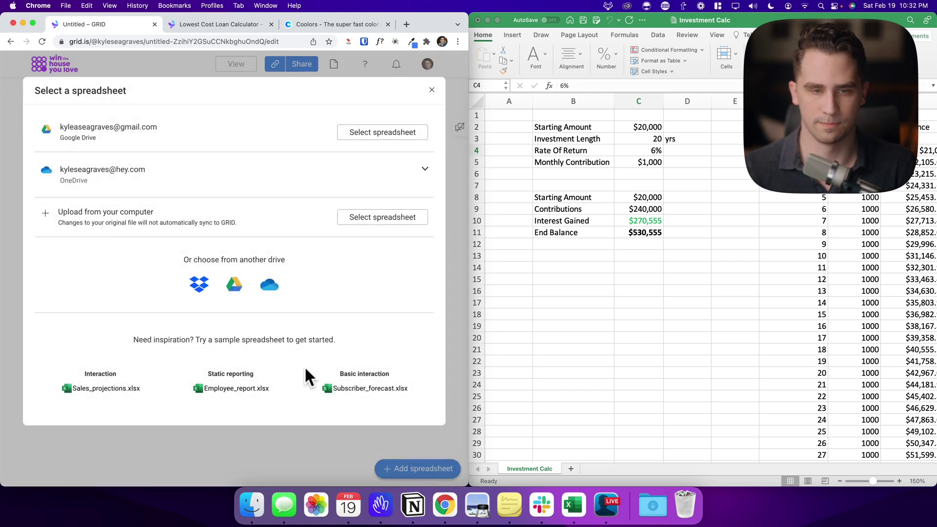
pyautogui.click(356, 222)
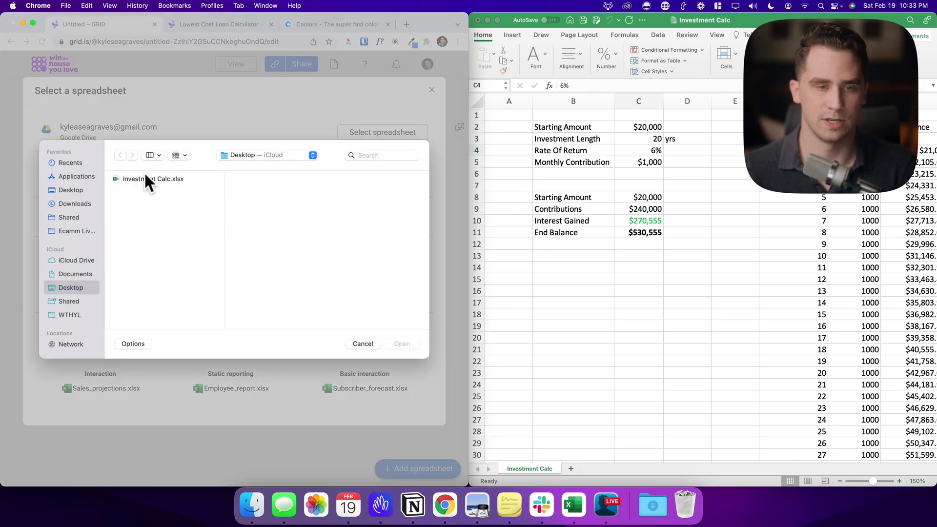
pyautogui.click(142, 177)
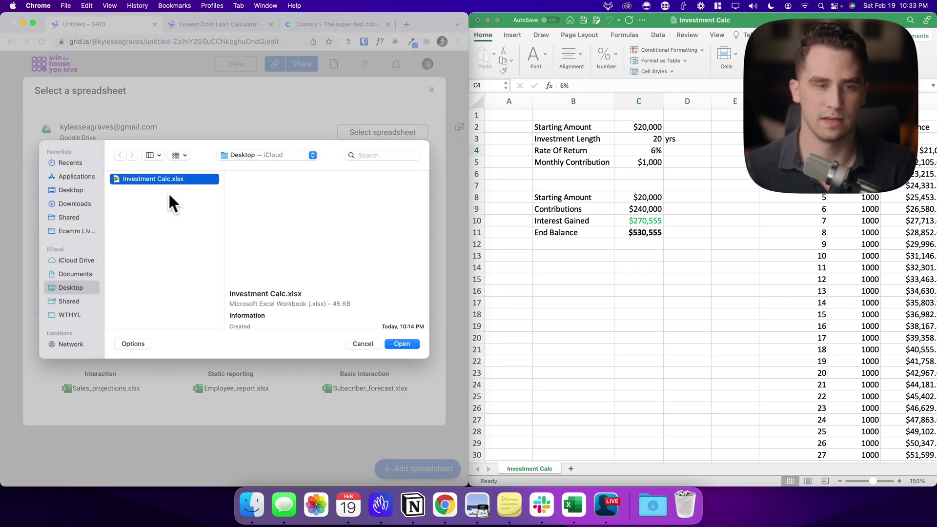
pyautogui.click(368, 344)
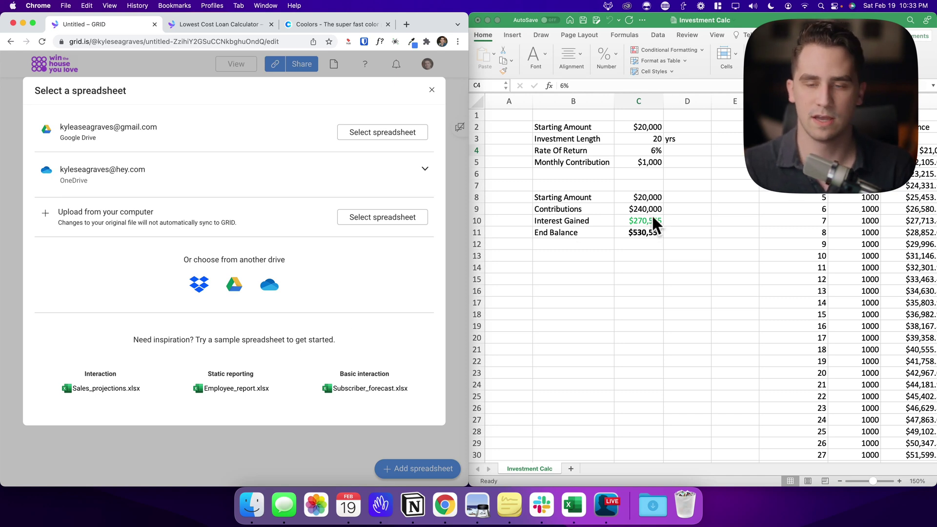
# - Turn on AutoSave for Investment Calc, uploading it to OneDrive - Personal
pyautogui.click(632, 173)
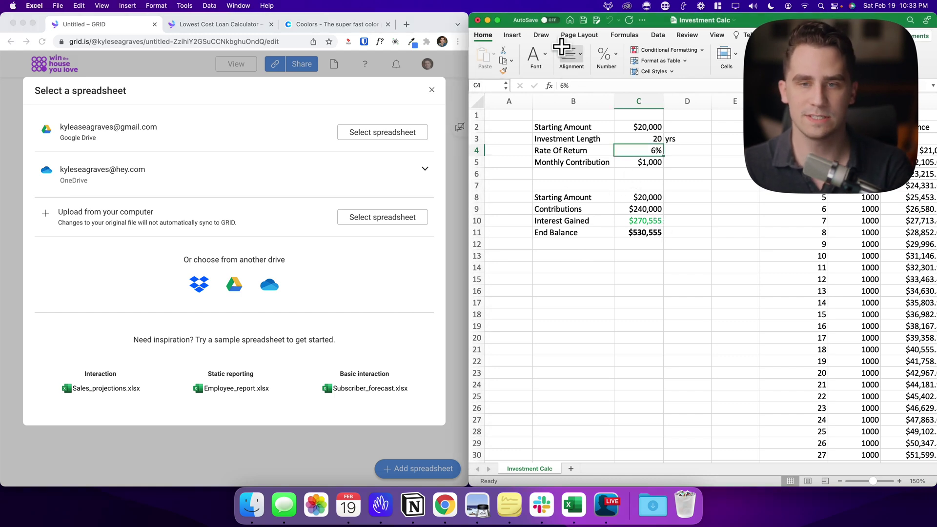
pyautogui.click(549, 19)
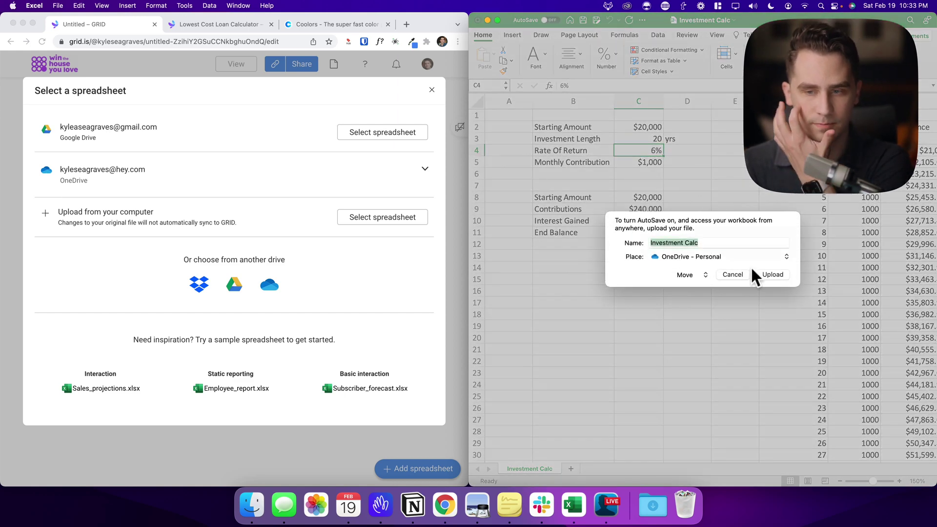
pyautogui.click(769, 273)
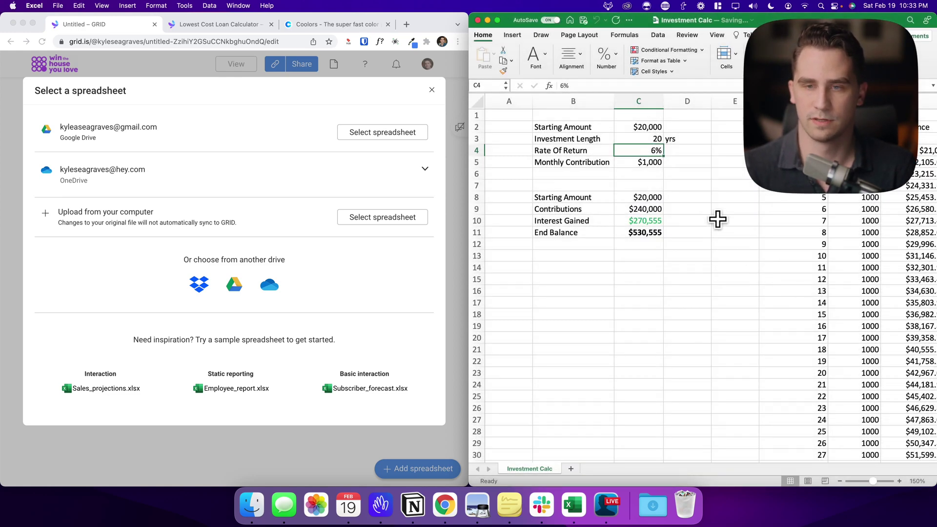
pyautogui.click(717, 217)
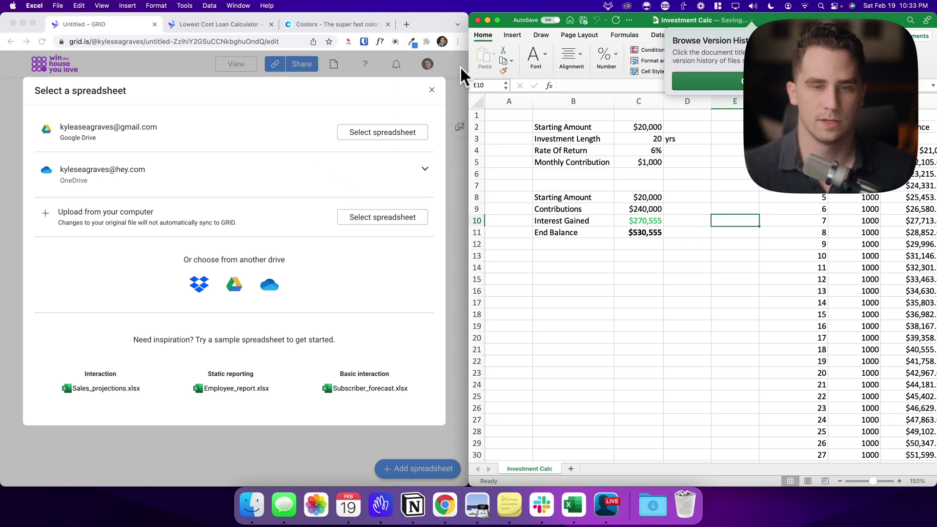
# - Link Investment Calc.xlsx from OneDrive's Documents and title the document 'Investment Calculator'
pyautogui.click(424, 168)
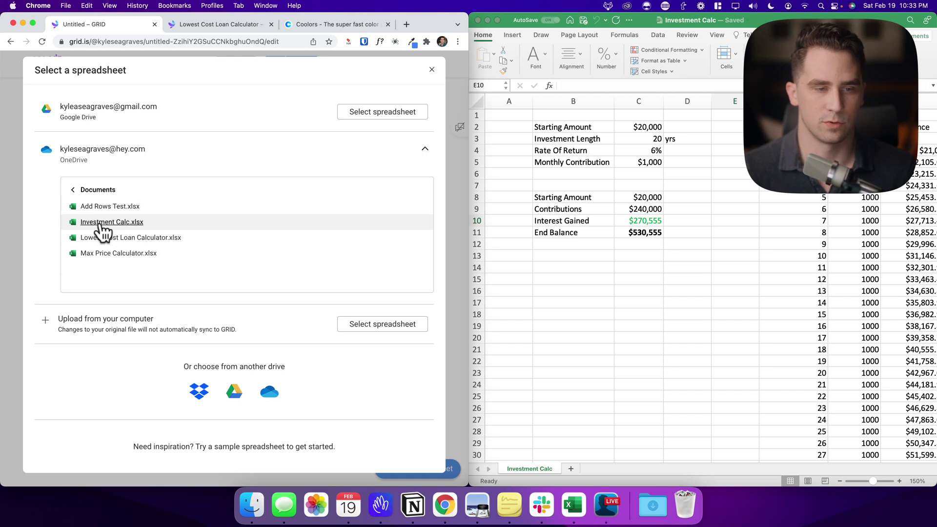
pyautogui.click(101, 223)
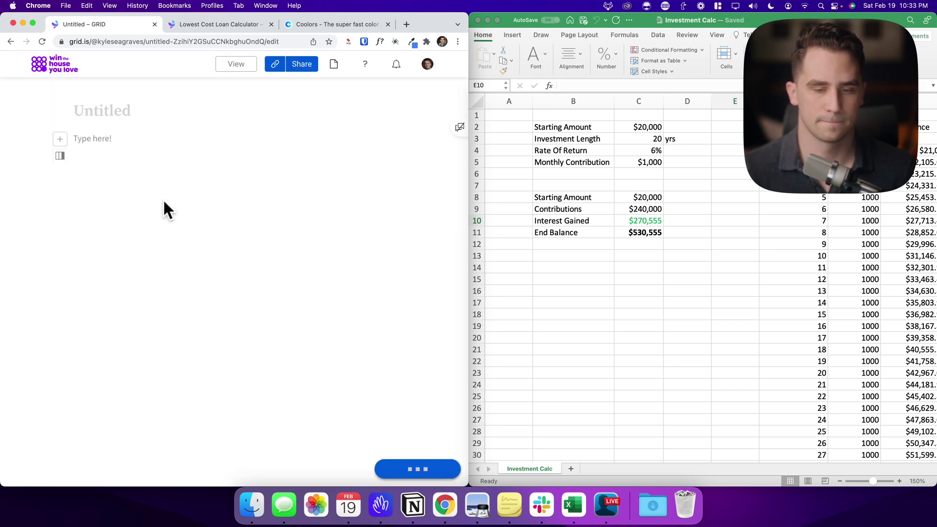
pyautogui.click(106, 115)
pyautogui.write('Inve')
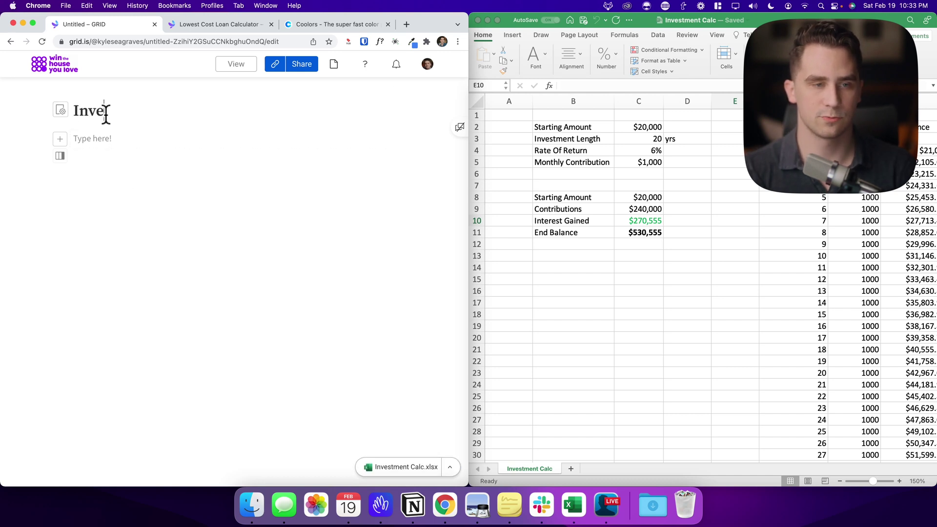
pyautogui.write('stment Calculator')
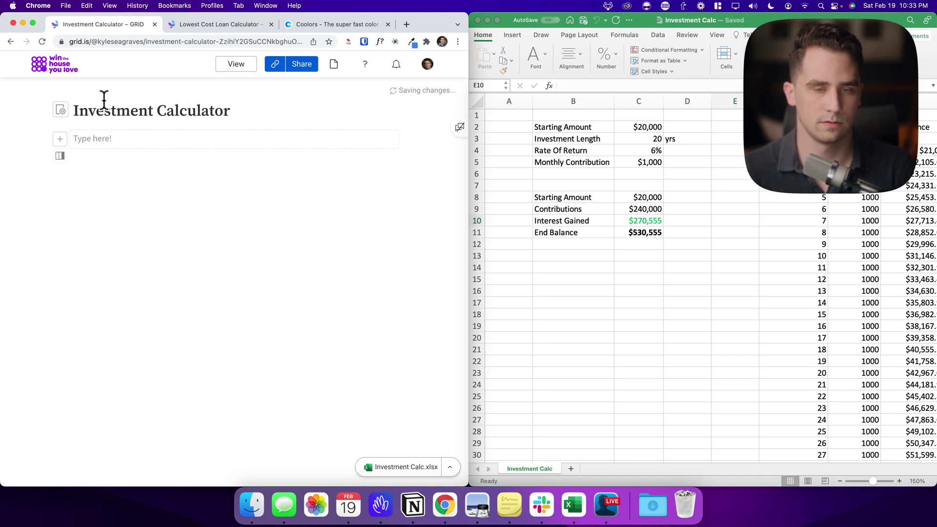
pyautogui.click(333, 64)
# - In Document settings > Appearance, choose Poppins for headings, body text and charts/tables, then close settings
pyautogui.click(303, 149)
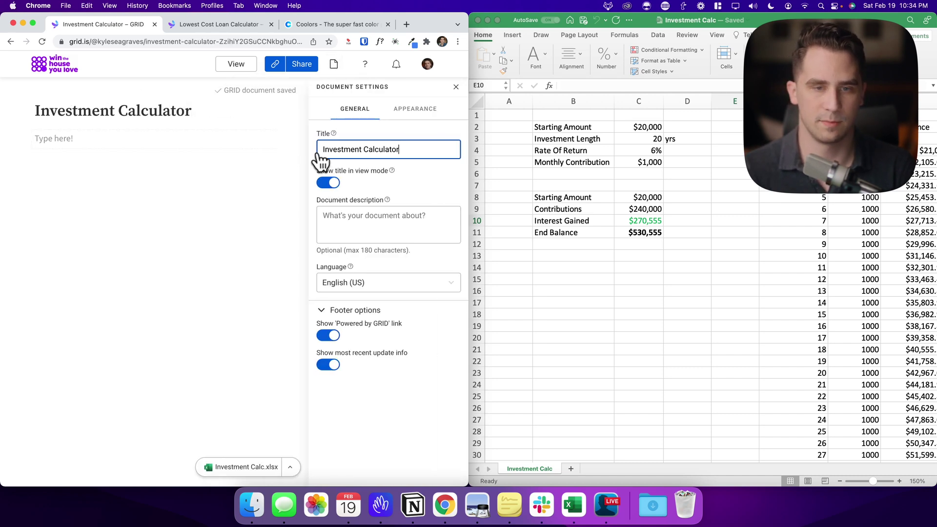
pyautogui.click(419, 110)
pyautogui.click(386, 252)
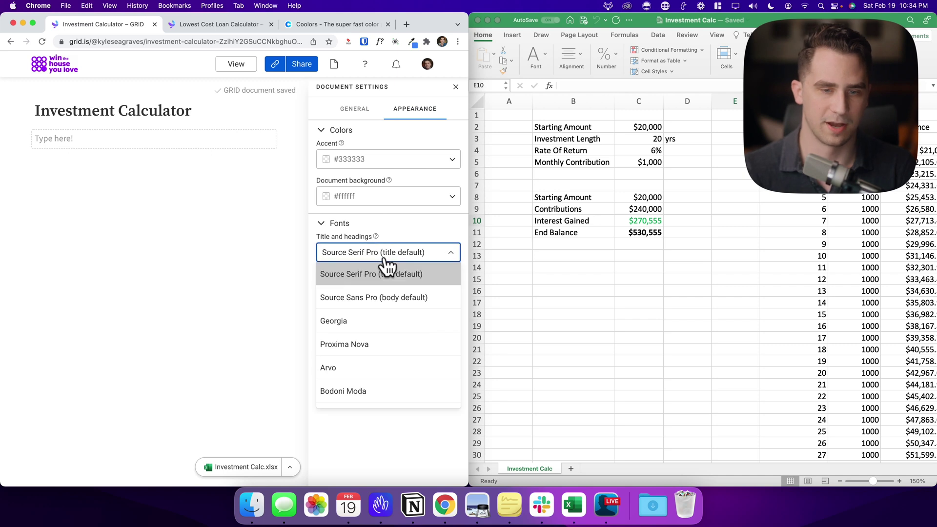
pyautogui.write('pop')
pyautogui.click(384, 271)
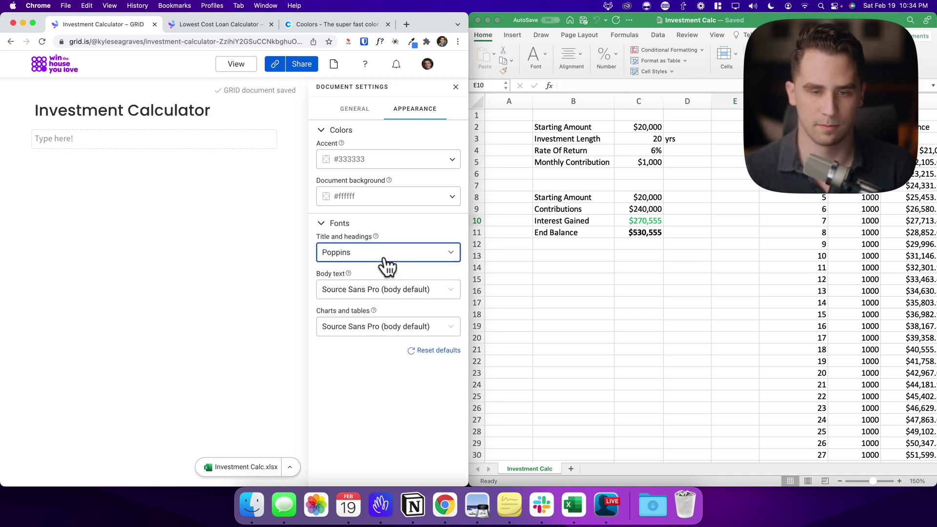
pyautogui.click(382, 293)
pyautogui.write('po')
pyautogui.click(382, 306)
pyautogui.click(381, 325)
pyautogui.write('pop')
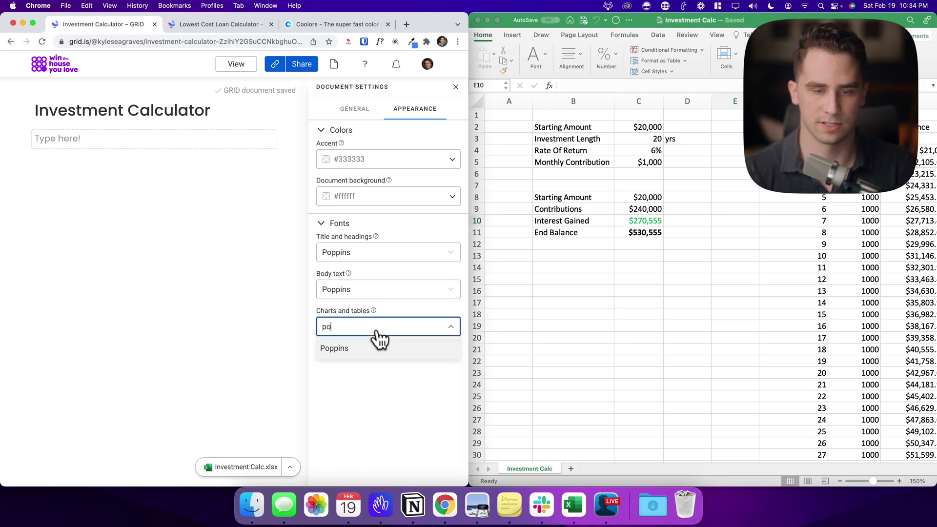
pyautogui.click(379, 345)
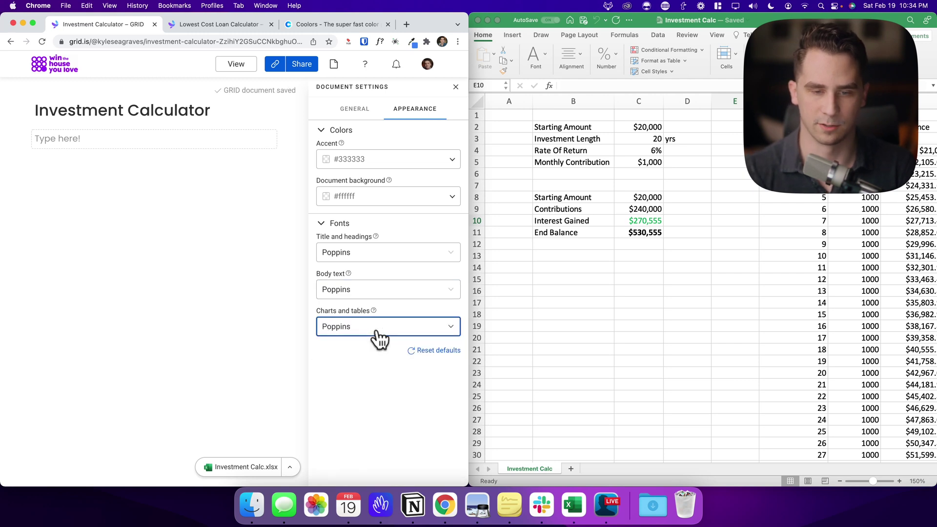
pyautogui.click(356, 109)
pyautogui.click(126, 139)
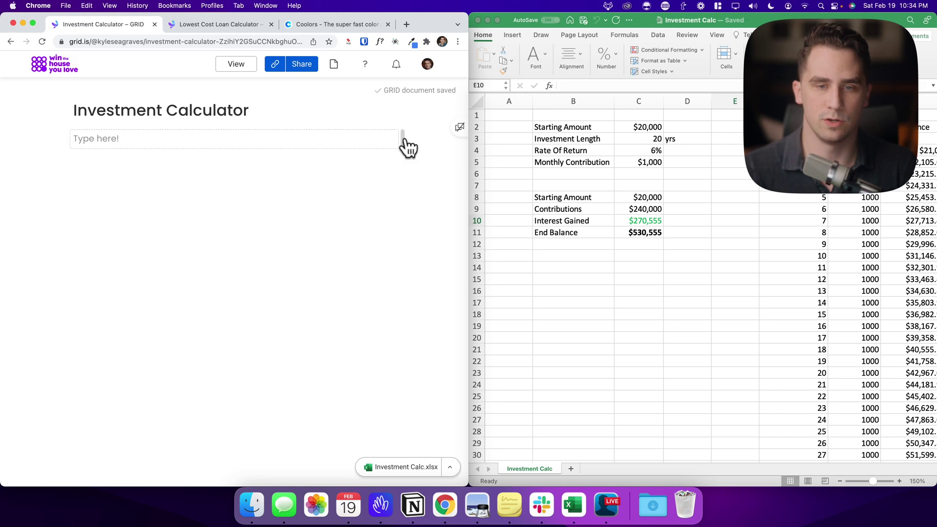
# - Split the text area into side-by-side boxes and browse the insertable element list without inserting
pyautogui.moveTo(404, 140); pyautogui.dragTo(236, 148)
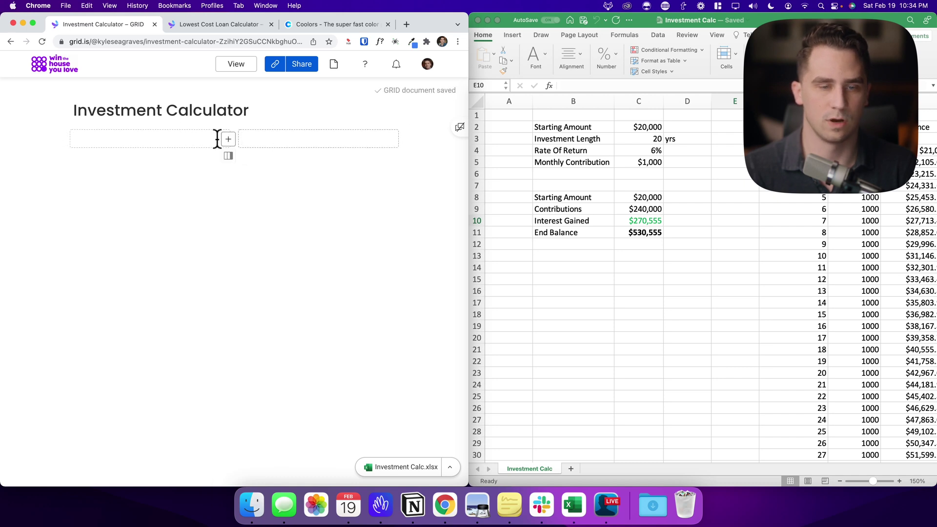
pyautogui.click(175, 141)
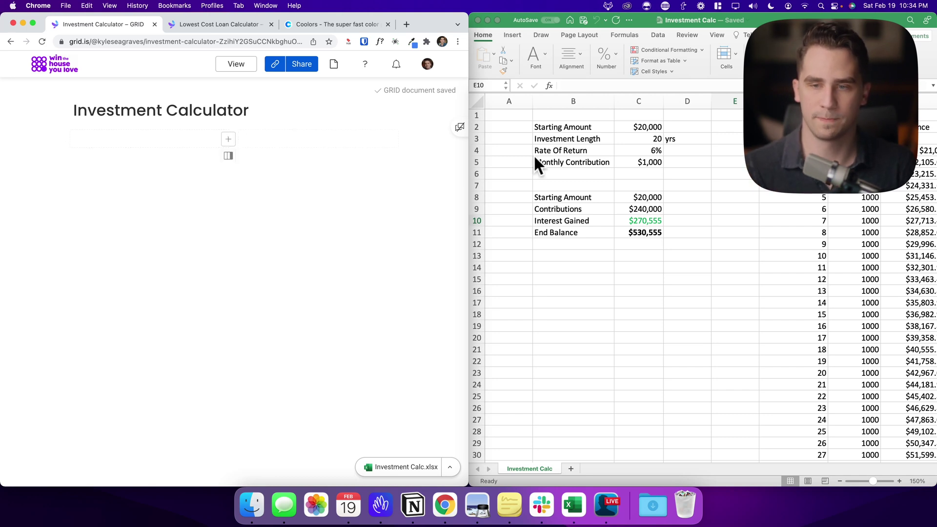
pyautogui.click(641, 128)
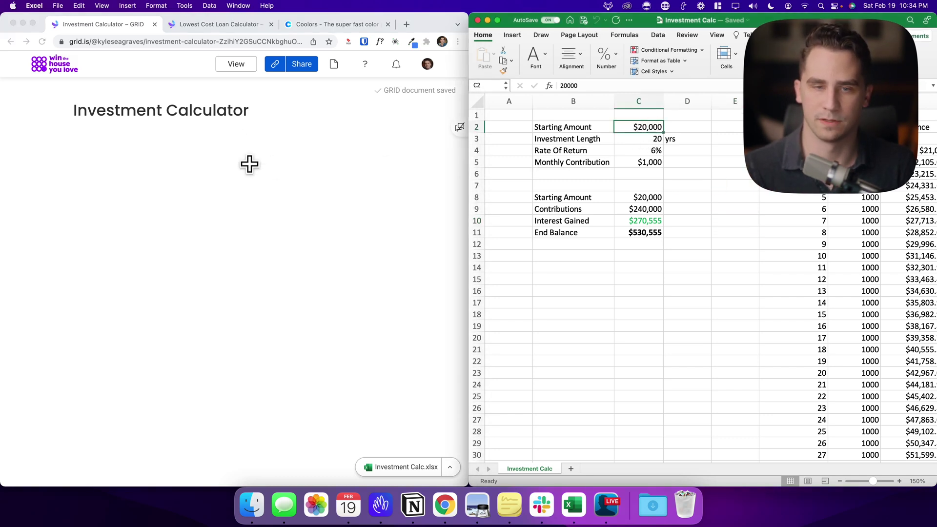
pyautogui.click(208, 148)
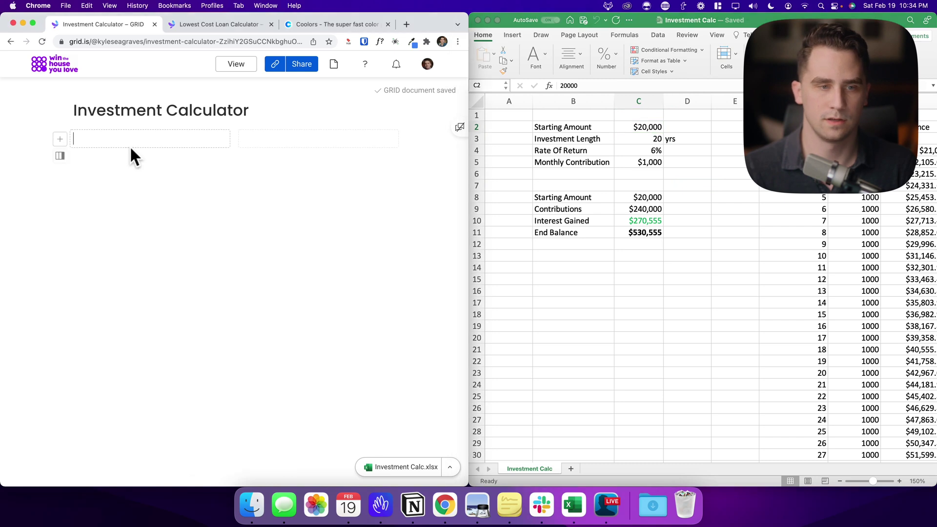
pyautogui.click(60, 141)
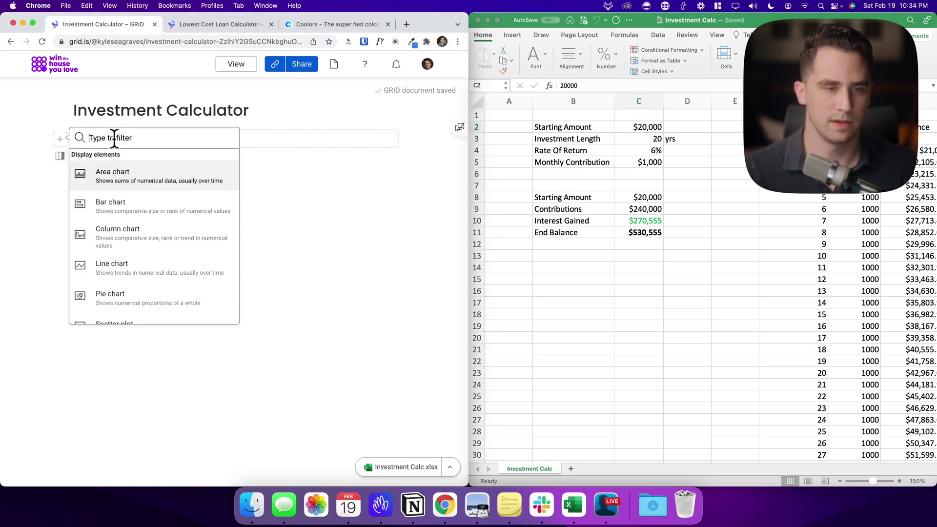
pyautogui.scroll(-5, 144, 205)
pyautogui.scroll(-3, 146, 229)
pyautogui.click(294, 183)
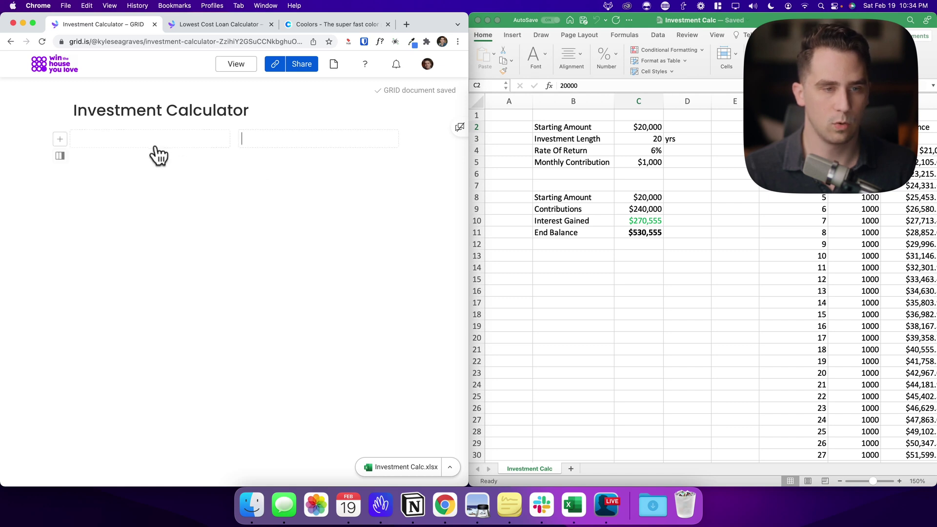
# - Insert an Input field in the empty text block below the title using /inp
pyautogui.click(155, 142)
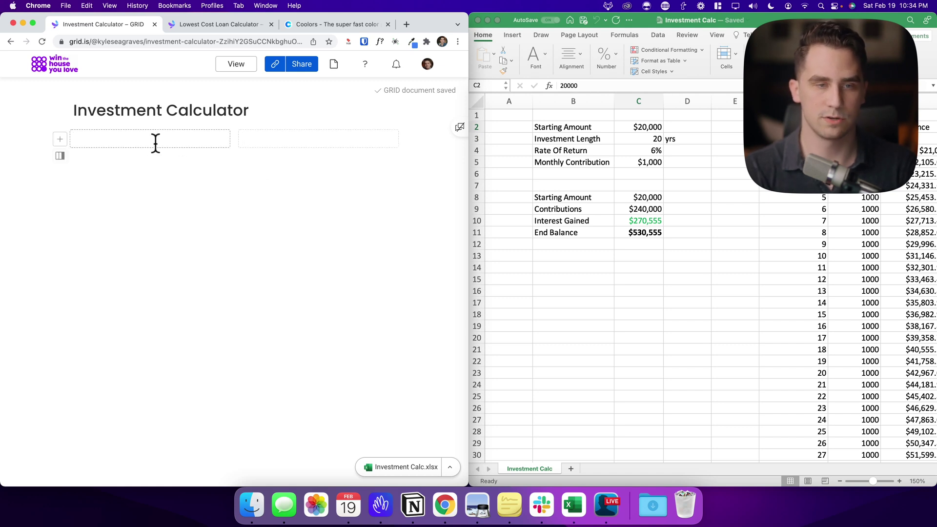
pyautogui.write('/inp')
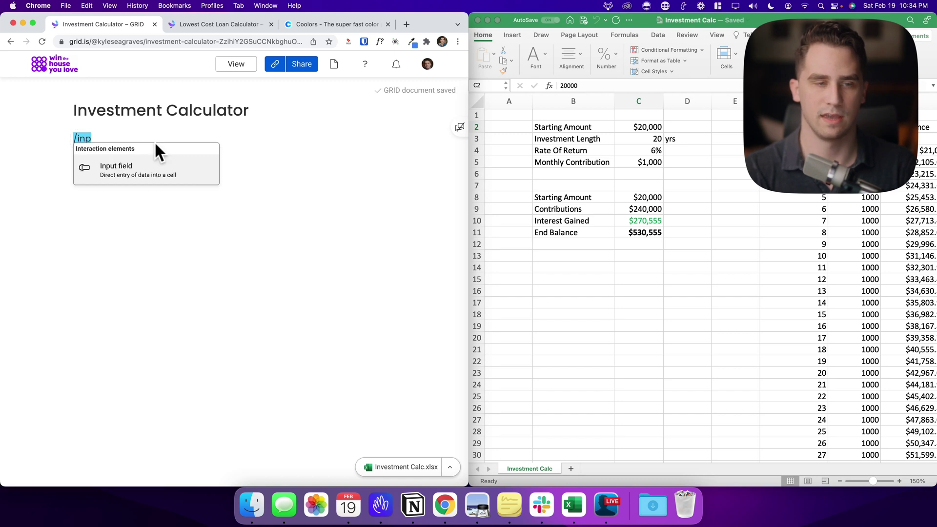
pyautogui.press('Return')
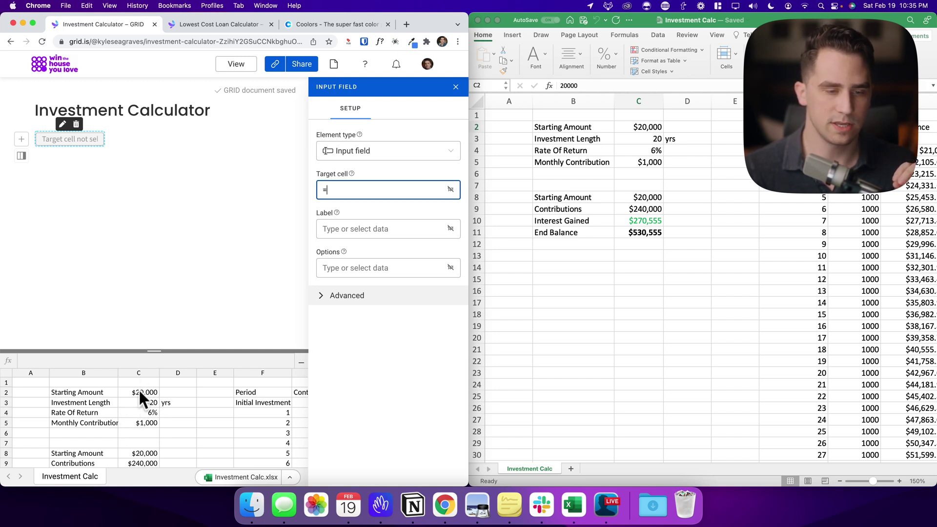
# - Link the input to target cell C2 and take its label from cell B2
pyautogui.click(139, 390)
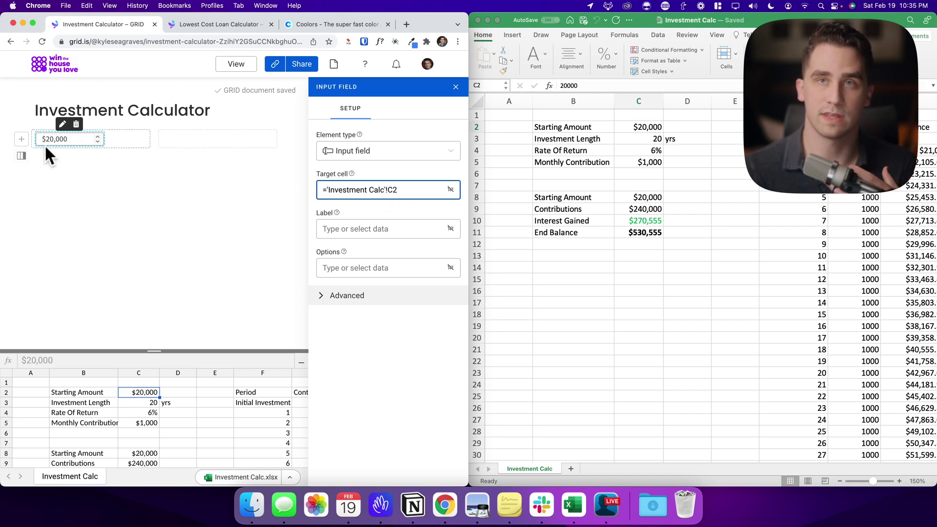
pyautogui.click(343, 227)
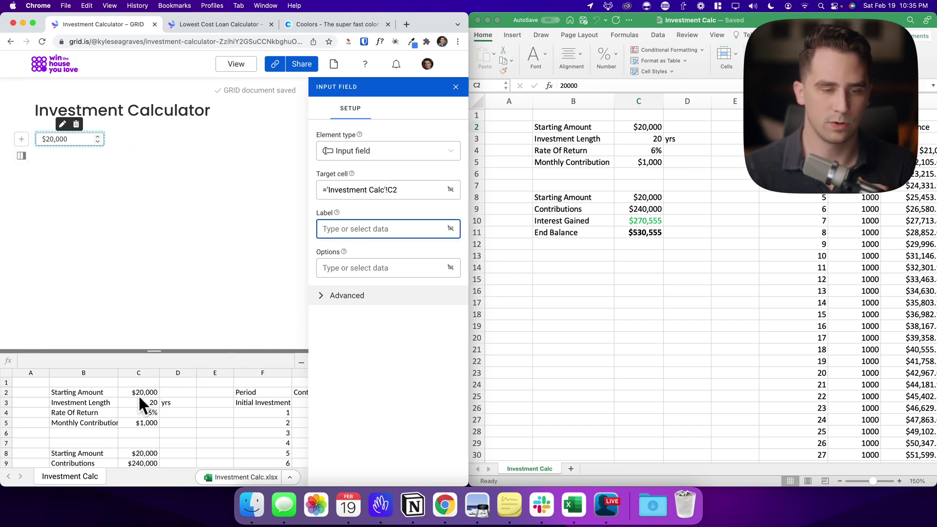
pyautogui.click(75, 391)
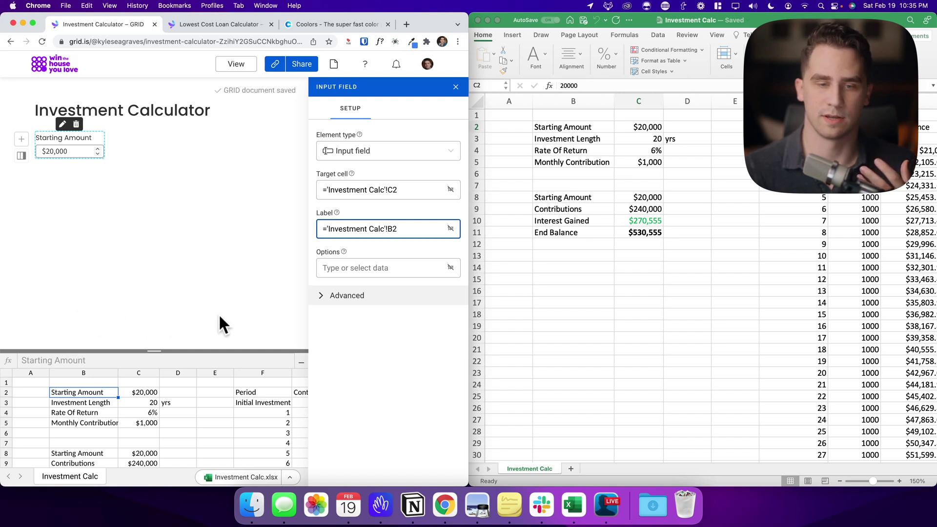
# - In Advanced settings, make the input Full width with a minimum of 0, then close the panel
pyautogui.click(347, 296)
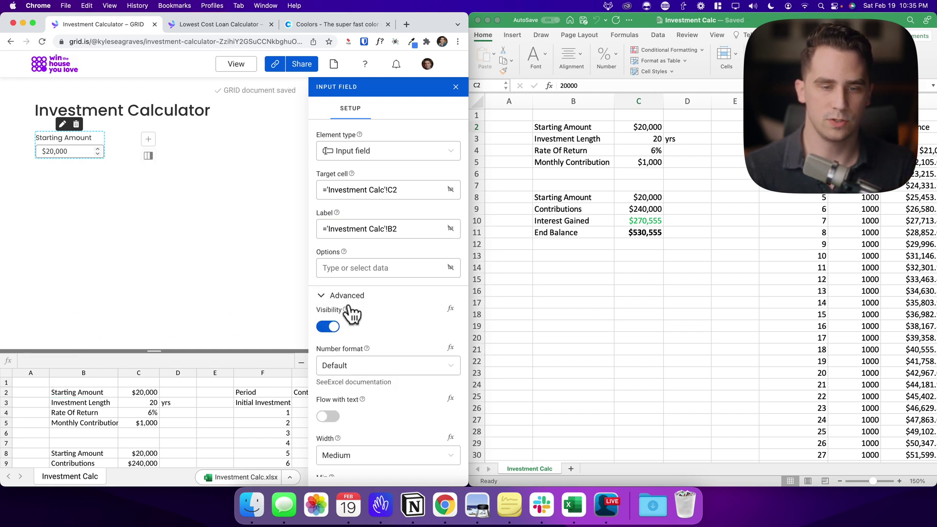
pyautogui.scroll(-3, 355, 318)
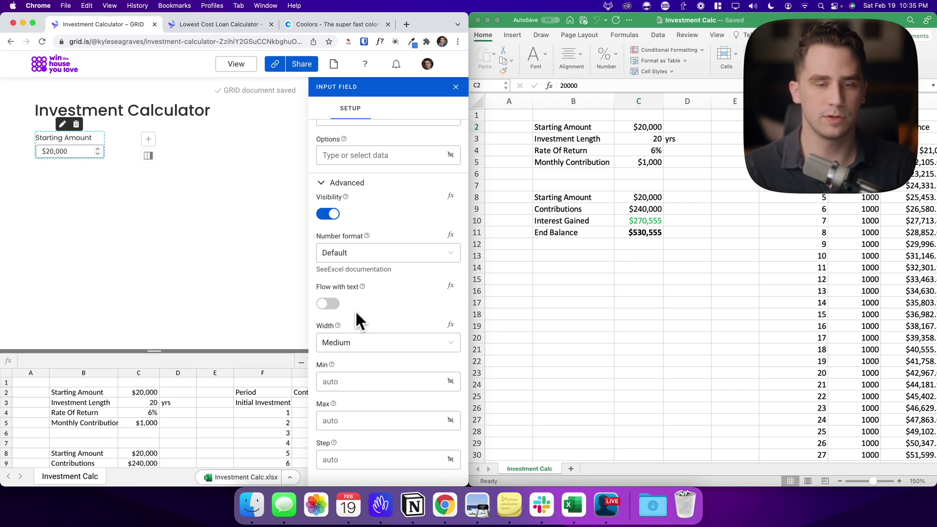
pyautogui.click(368, 347)
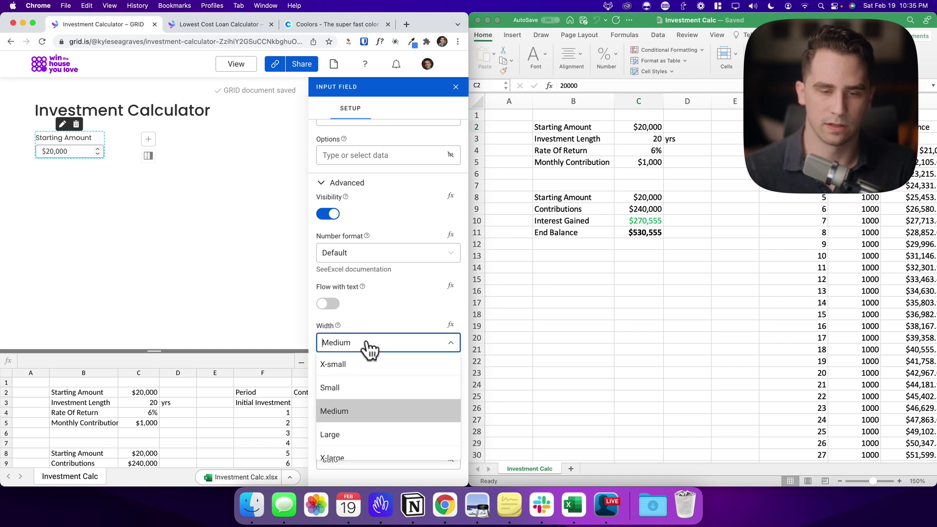
pyautogui.scroll(-2, 378, 414)
pyautogui.click(349, 445)
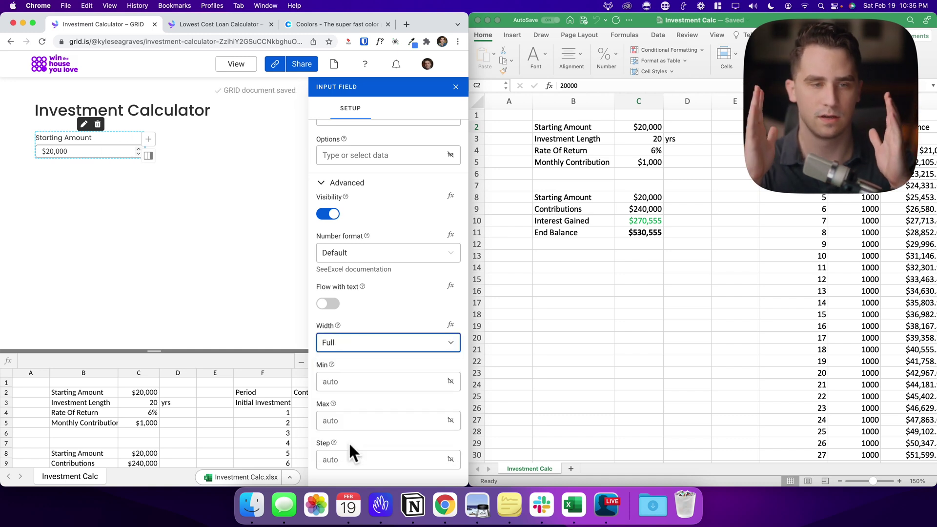
pyautogui.click(336, 382)
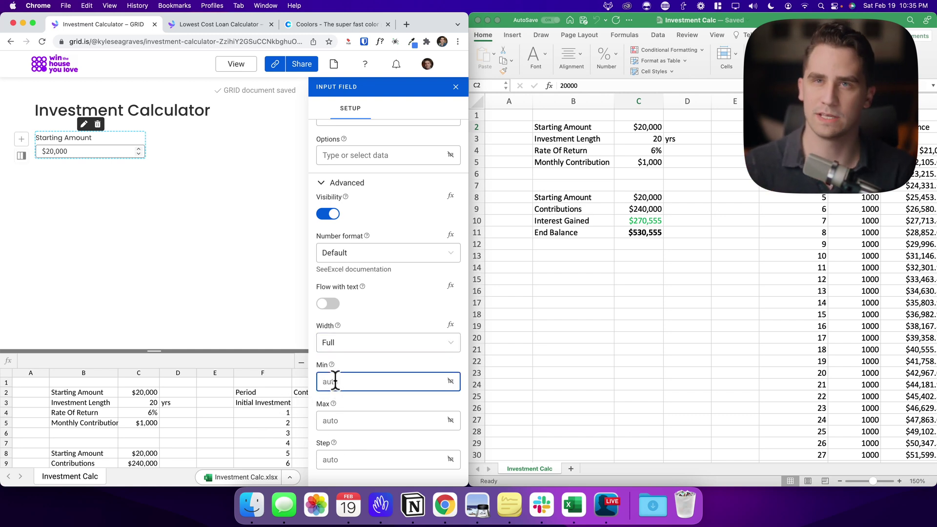
pyautogui.write('0')
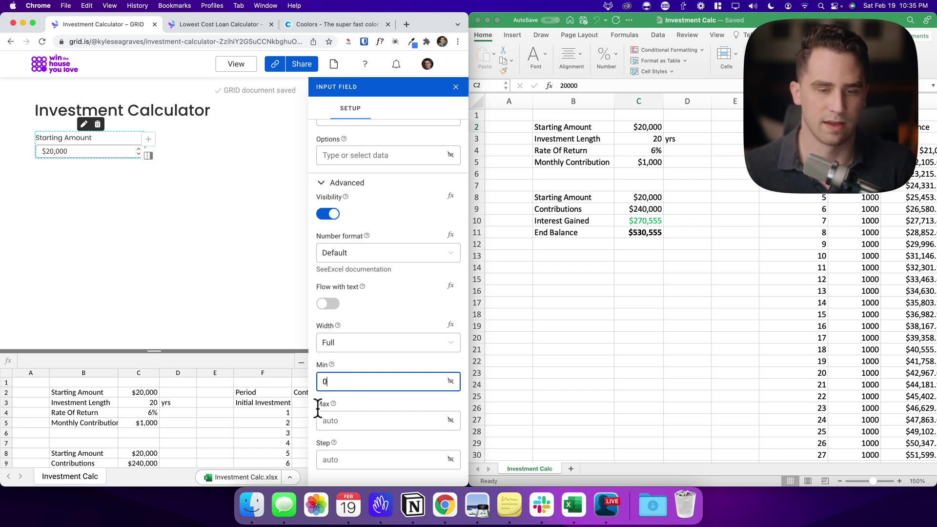
pyautogui.click(335, 421)
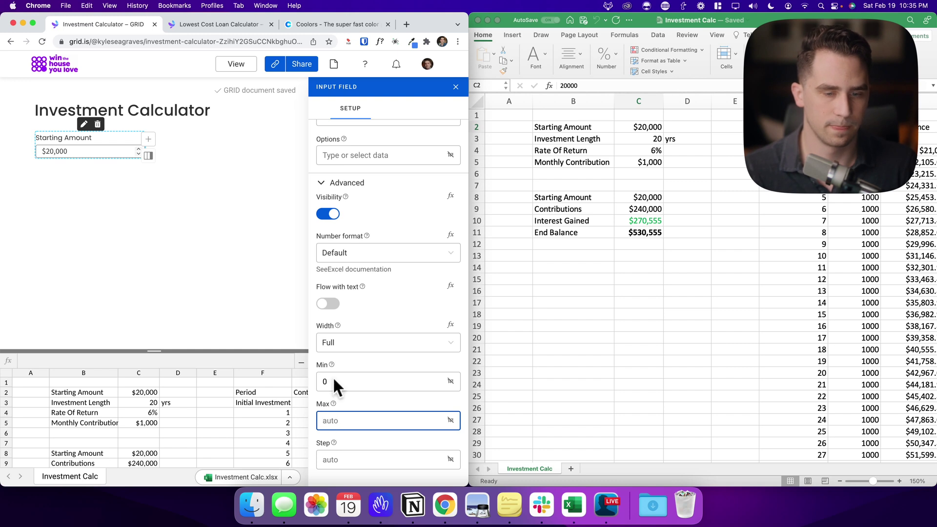
pyautogui.click(148, 153)
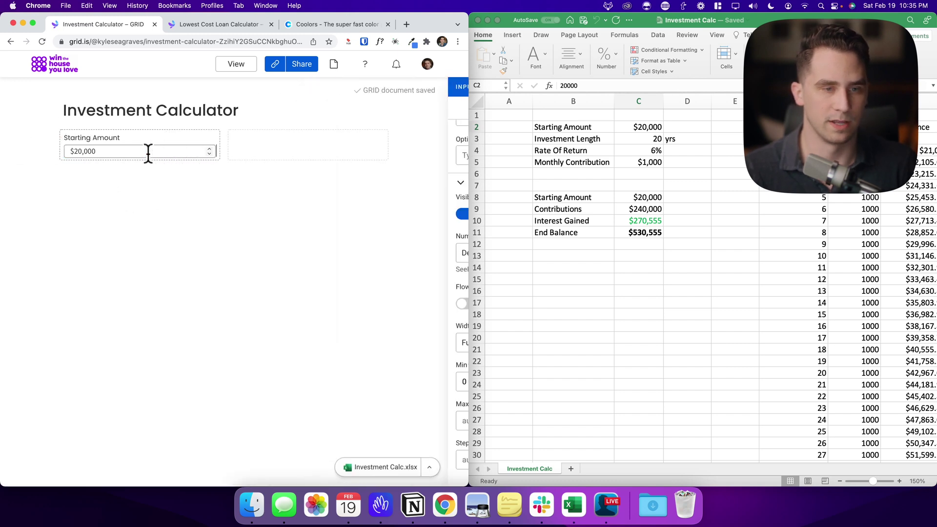
# - Insert a second Input field on a new line below Starting Amount with /input
pyautogui.click(233, 175)
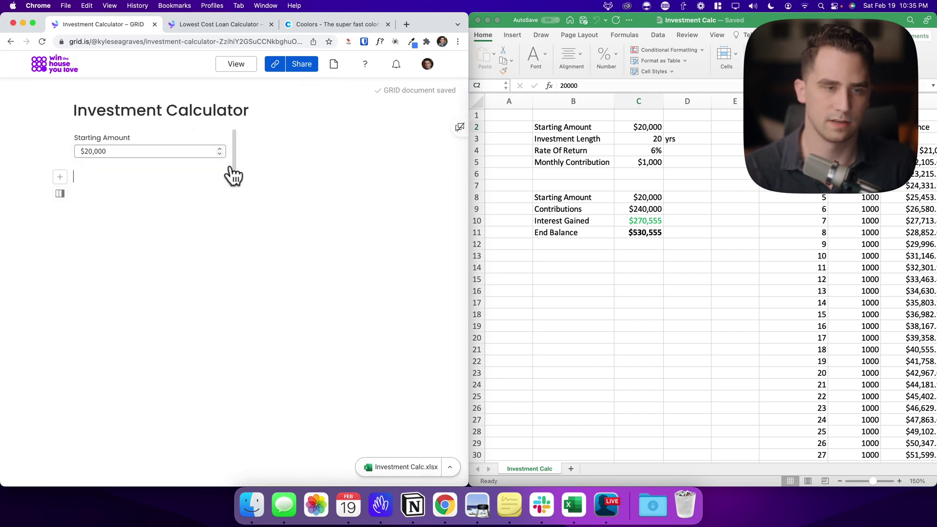
pyautogui.write('/input')
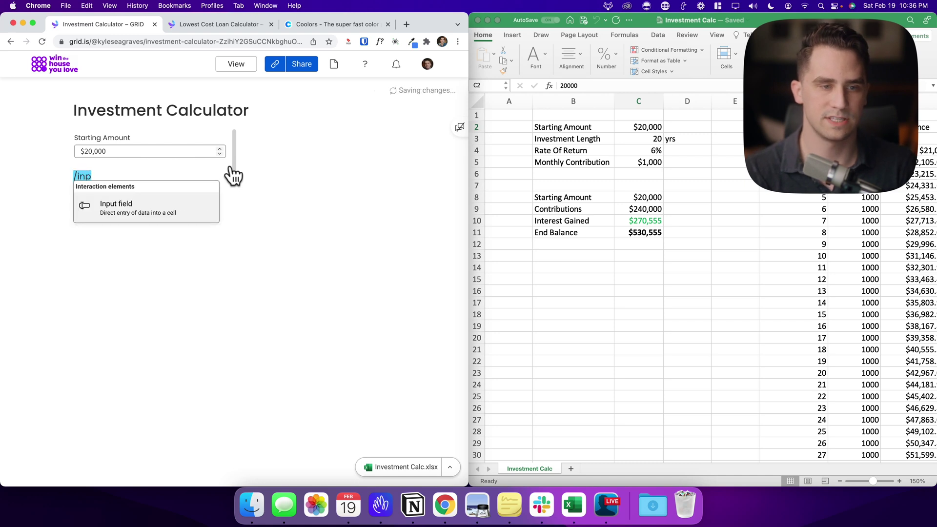
pyautogui.press('Return')
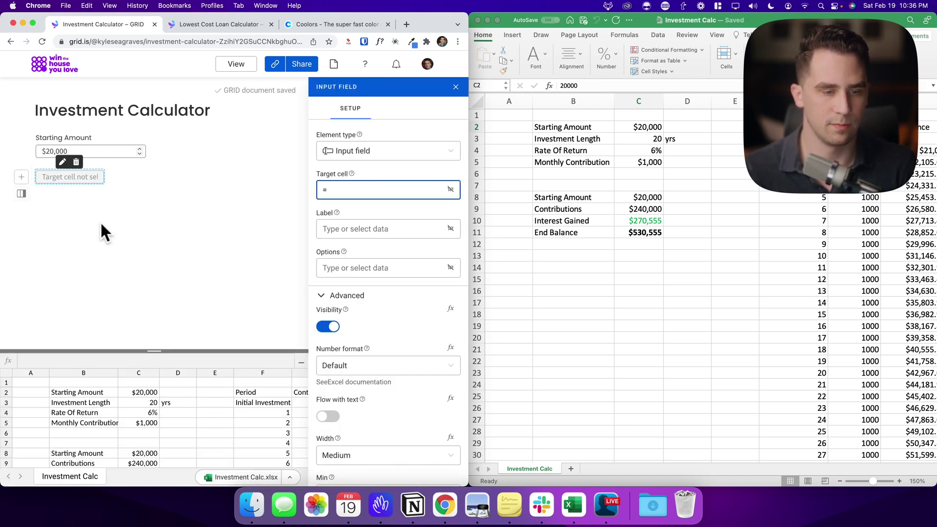
# - Link the new input to cell C5 and label it from cell B5 (Monthly Contribution)
pyautogui.click(145, 421)
pyautogui.click(382, 229)
pyautogui.click(97, 422)
pyautogui.moveTo(407, 229); pyautogui.dragTo(310, 234)
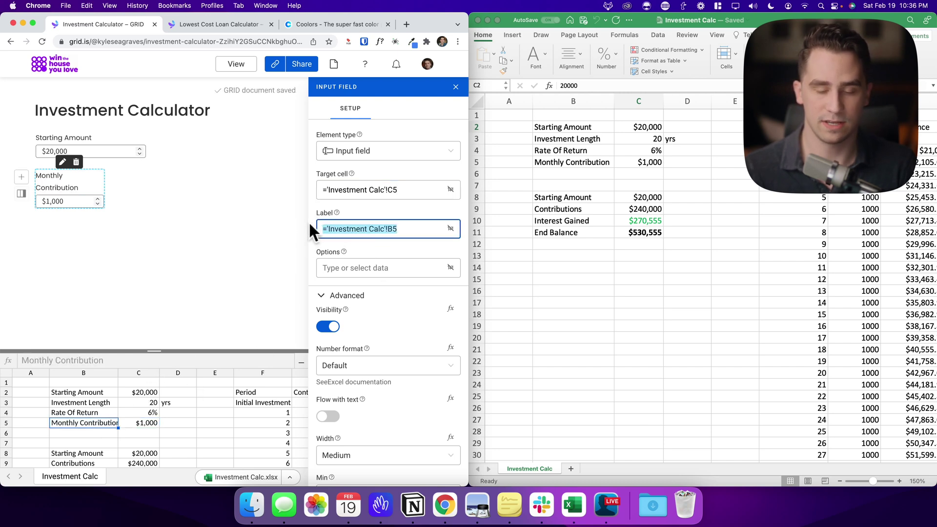
pyautogui.press('BackSpace')
pyautogui.write('Monthly Contribution')
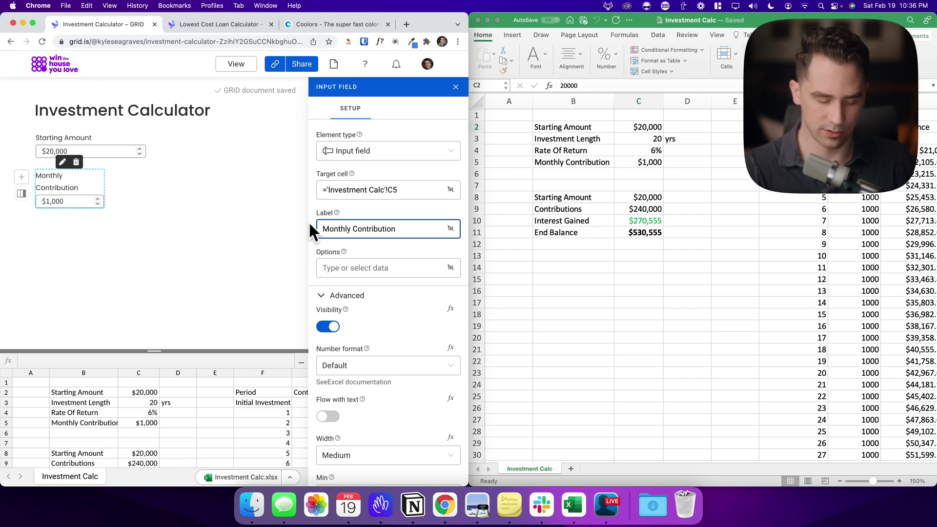
pyautogui.press('super+a')
pyautogui.press('BackSpace')
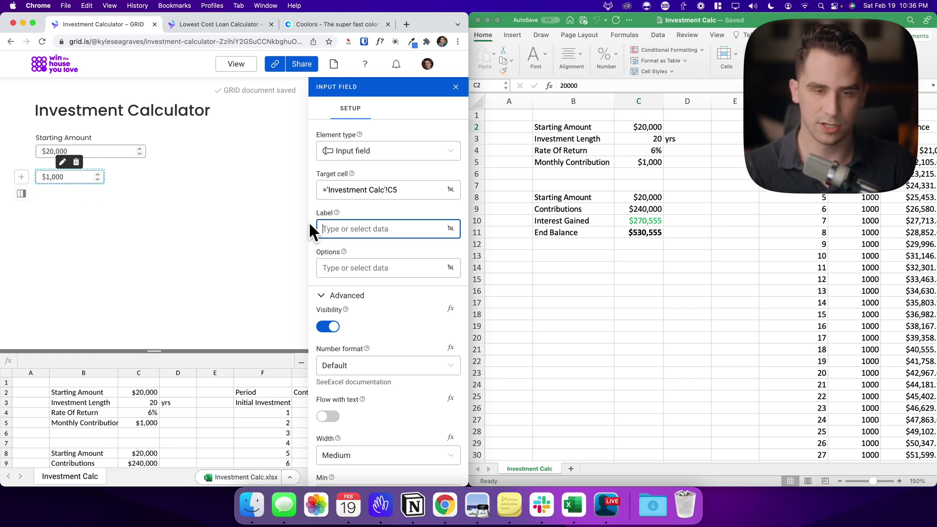
pyautogui.click(103, 422)
# - Give the Monthly Contribution input a minimum of 0 and Full width, then close the panel
pyautogui.scroll(-3, 369, 381)
pyautogui.click(359, 380)
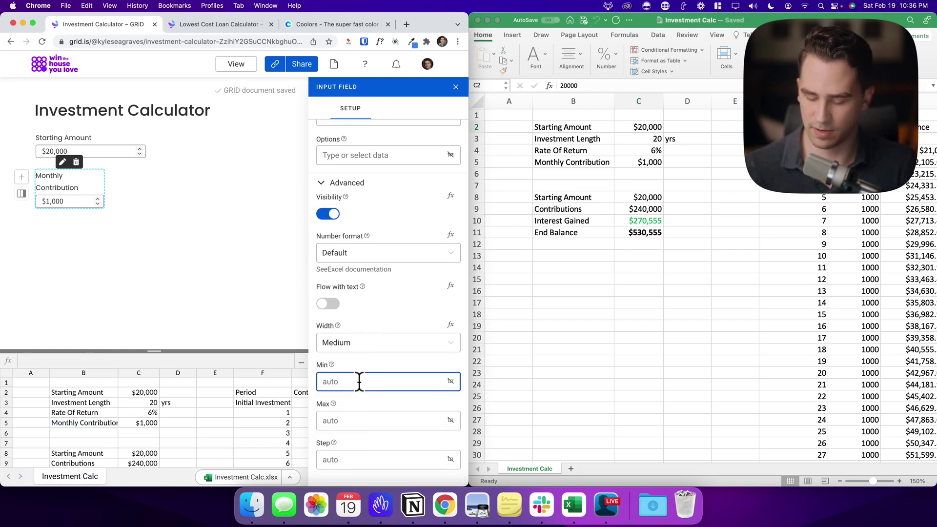
pyautogui.write('0')
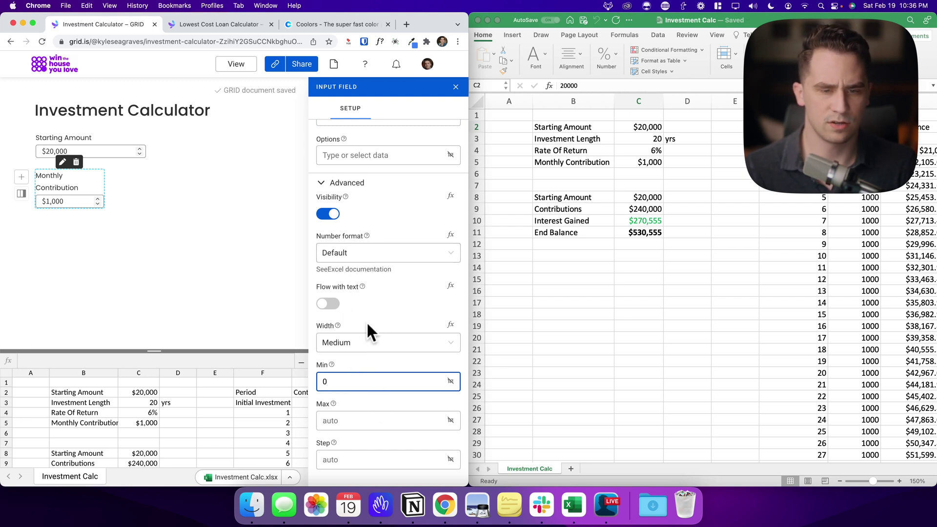
pyautogui.click(368, 344)
pyautogui.click(349, 444)
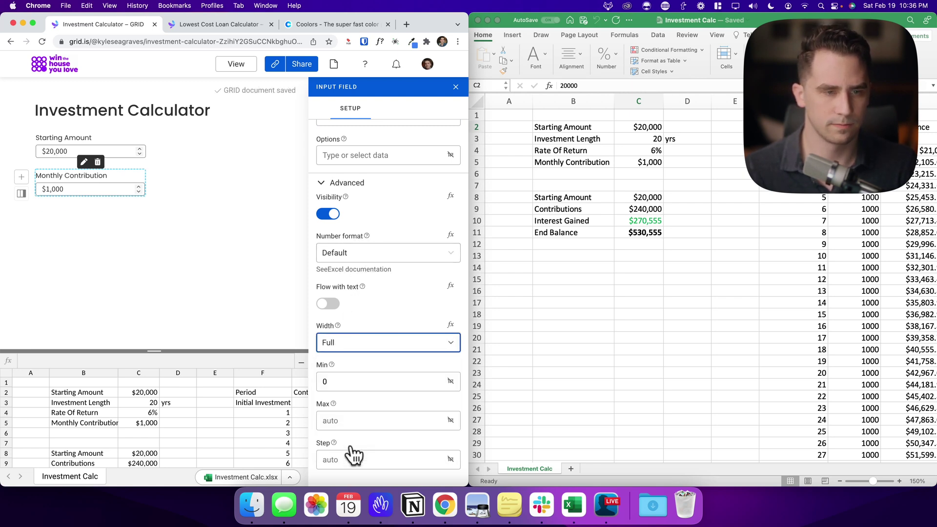
pyautogui.click(142, 187)
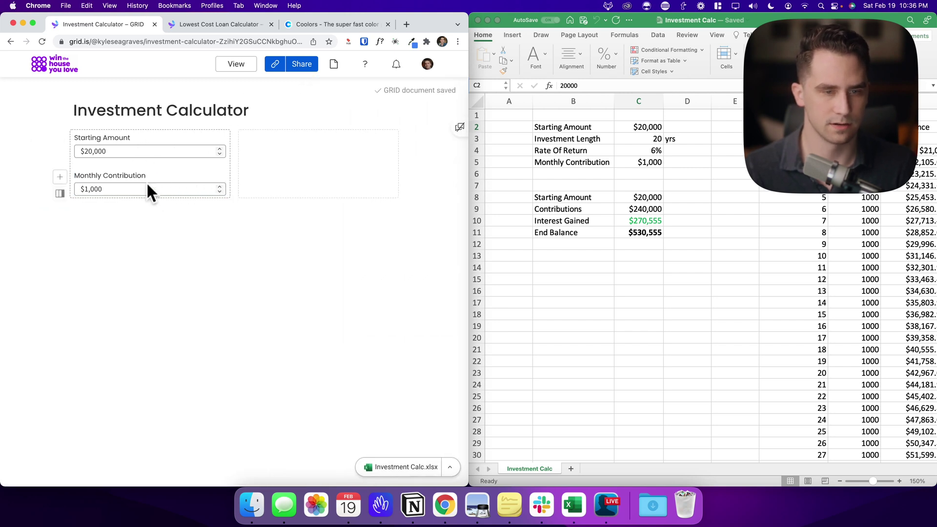
# - Start a new line below the inputs and type /slid to find the Slider element
pyautogui.press('Return')
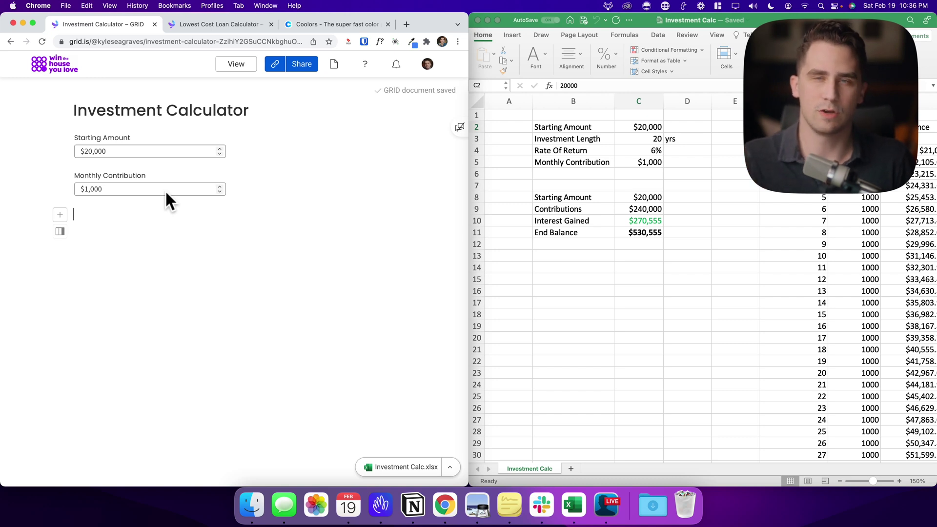
pyautogui.write('/')
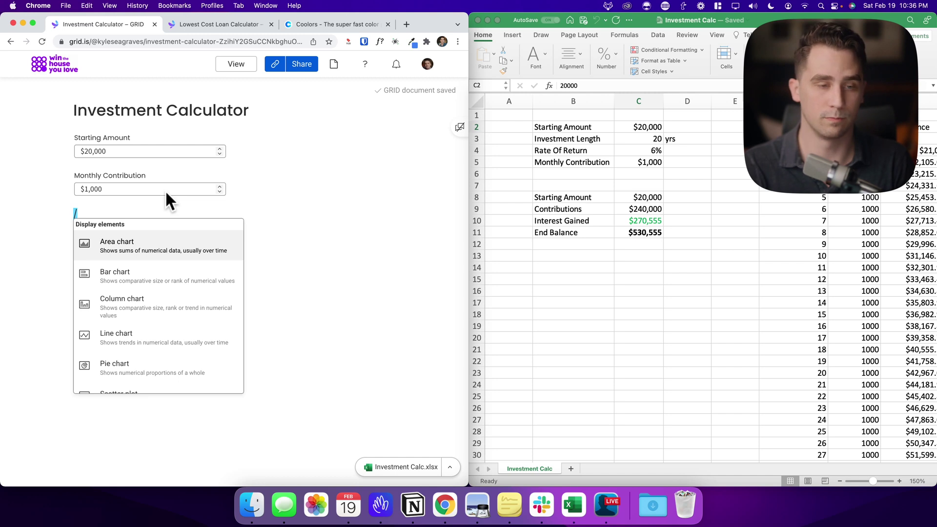
pyautogui.write('slid')
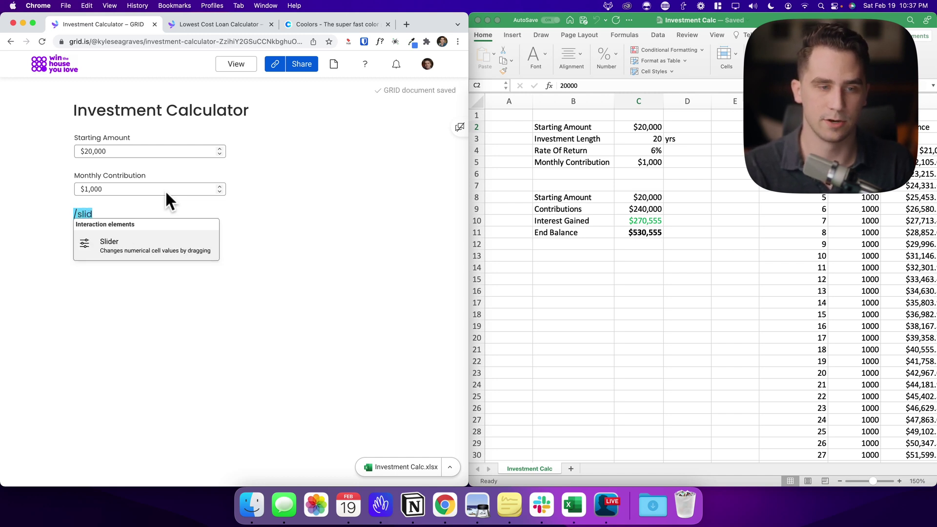
# - Insert the slider, link it to cell C3 and take its label from B3
pyautogui.press('Return')
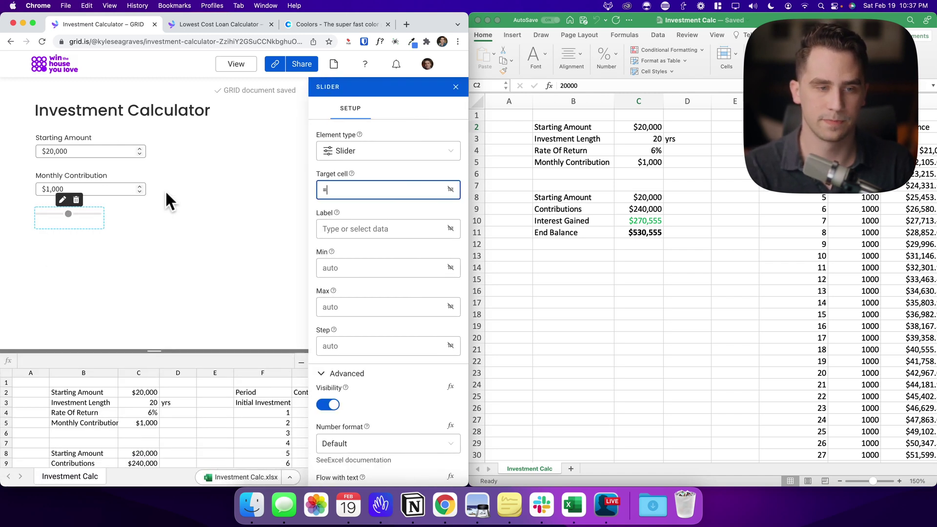
pyautogui.scroll(-1, 137, 384)
pyautogui.write('=')
pyautogui.click(146, 393)
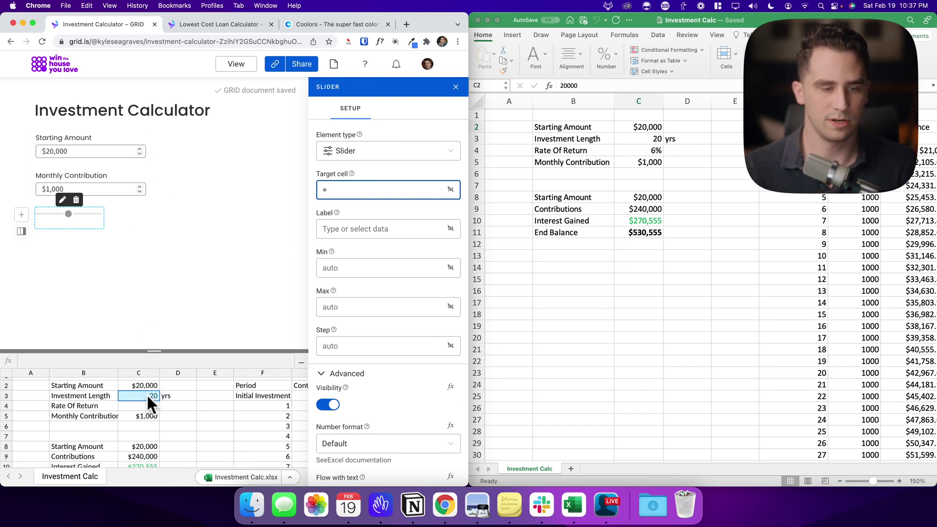
pyautogui.click(365, 227)
pyautogui.write('=')
pyautogui.click(103, 397)
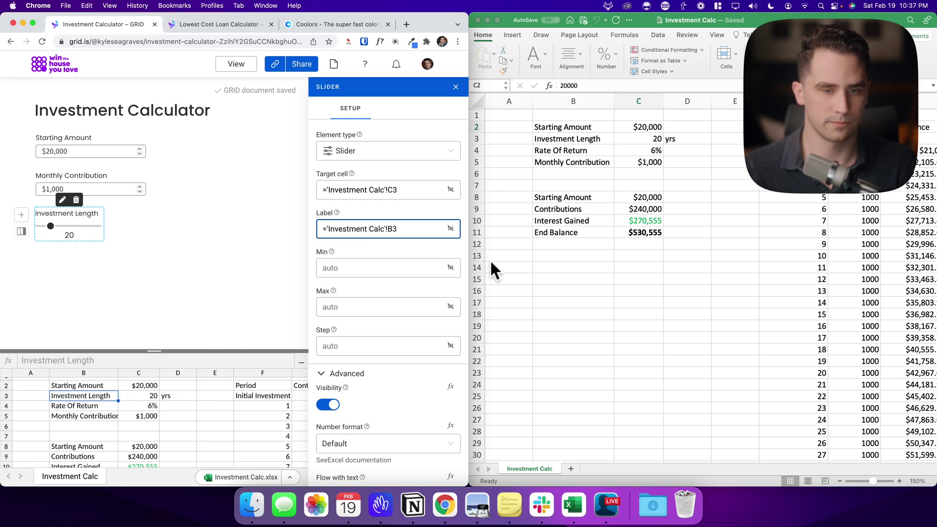
# - Make the slider full width with a minimum of 0
pyautogui.scroll(-4, 352, 364)
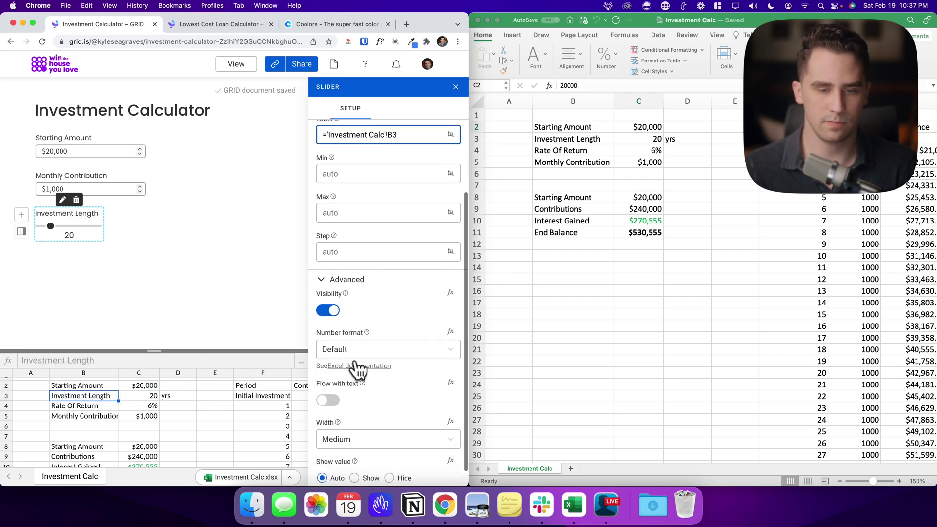
pyautogui.click(366, 439)
pyautogui.click(366, 419)
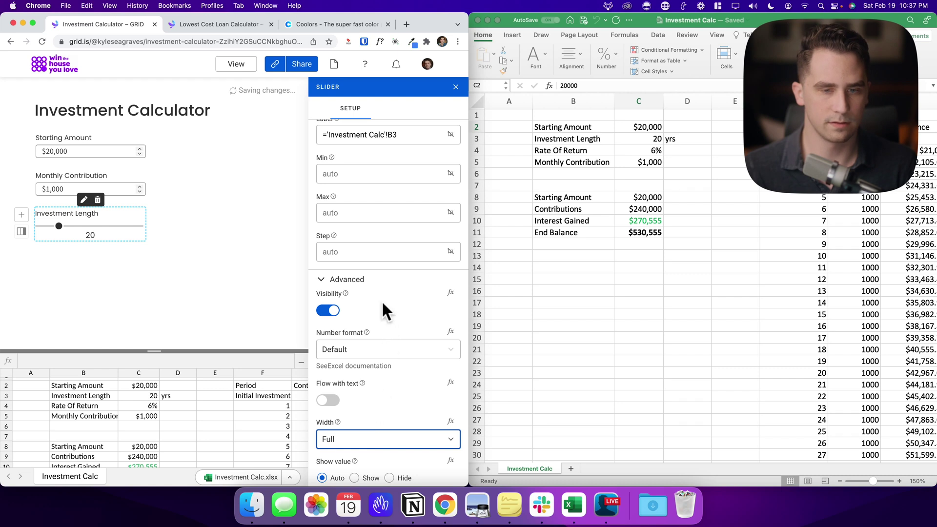
pyautogui.click(358, 171)
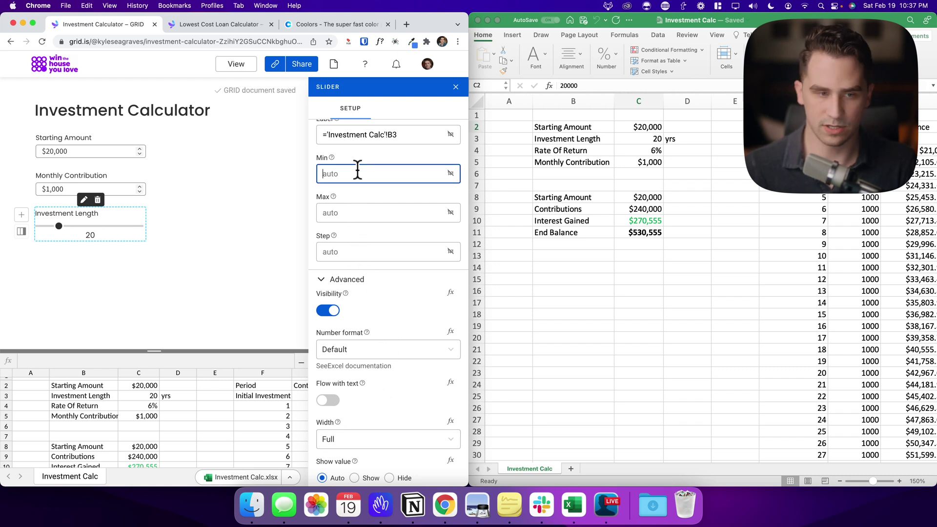
pyautogui.write('0')
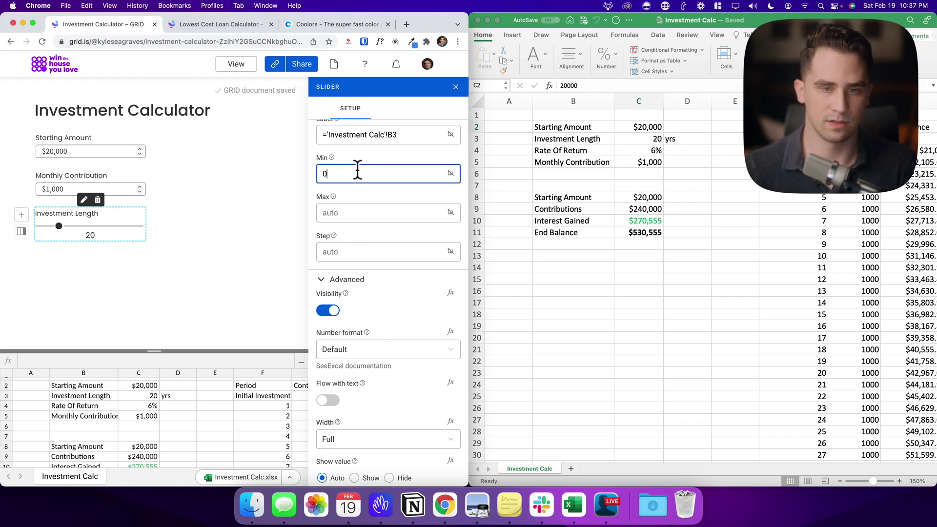
pyautogui.click(361, 217)
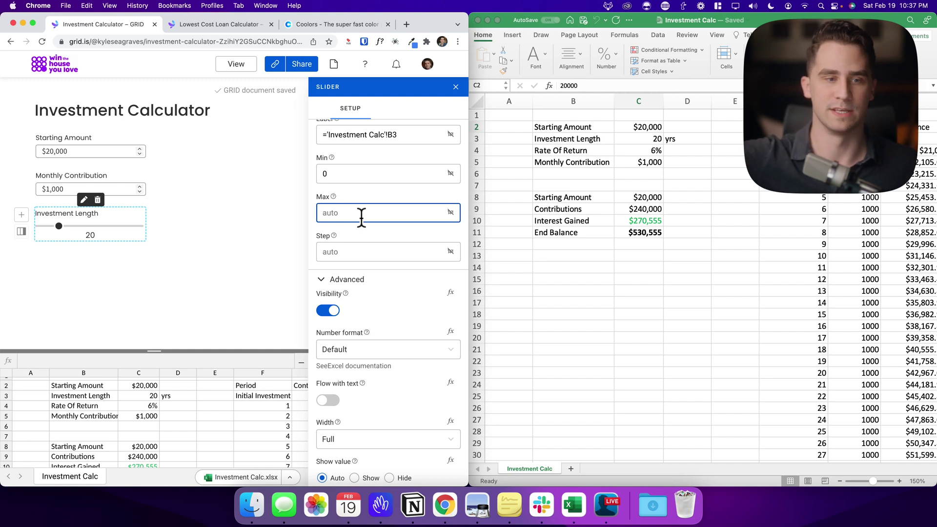
# - Set the Investment Length slider's maximum to 30 and test it by dragging
pyautogui.write('10000')
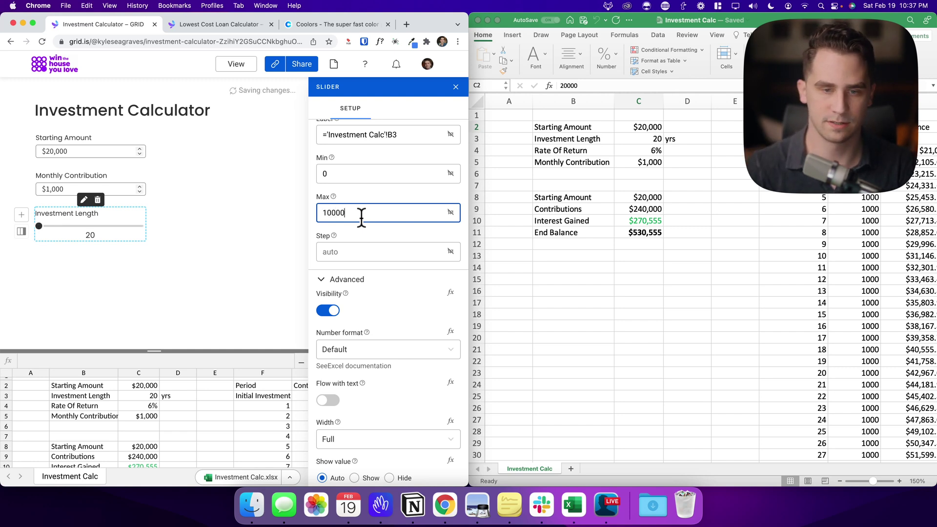
pyautogui.click(104, 227)
pyautogui.moveTo(105, 228); pyautogui.dragTo(66, 229)
pyautogui.moveTo(370, 213); pyautogui.dragTo(287, 215)
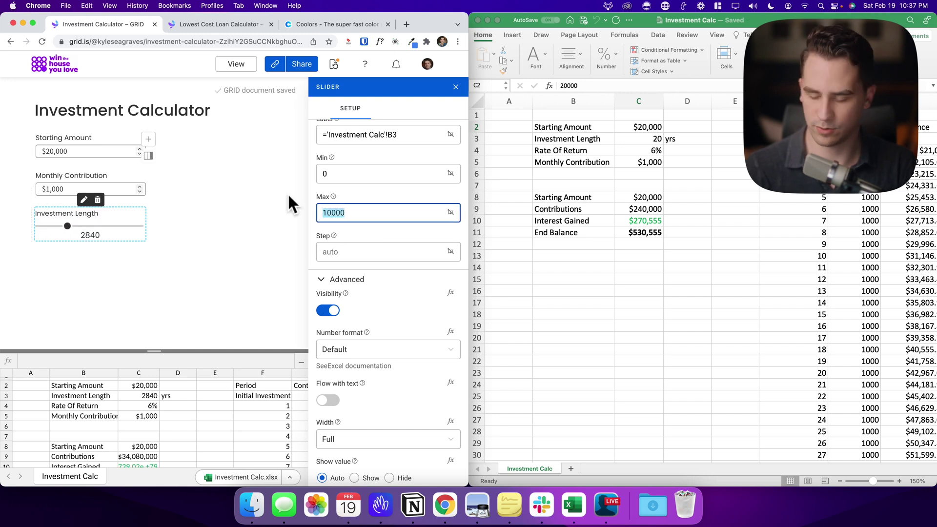
pyautogui.write('30')
pyautogui.moveTo(139, 226); pyautogui.dragTo(96, 230)
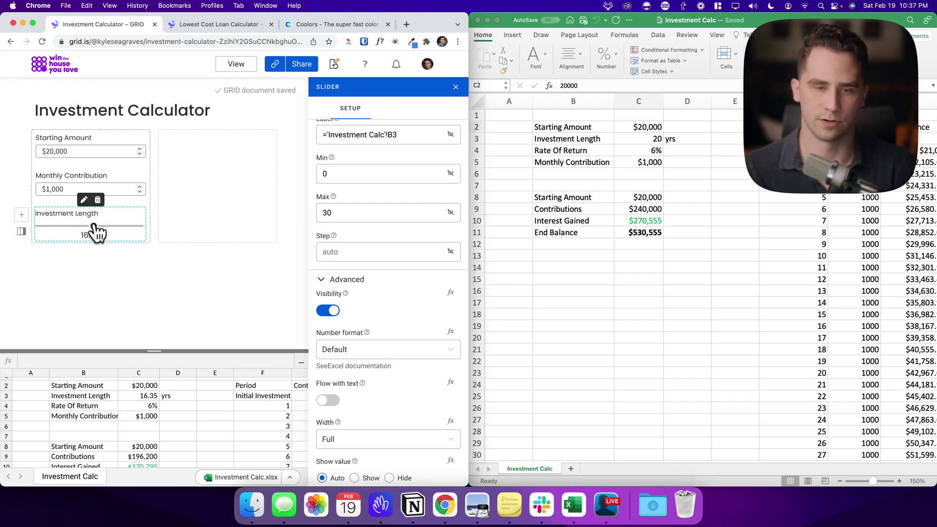
# - Give the slider a step of 1 and slide Investment Length down to 8 years
pyautogui.click(334, 252)
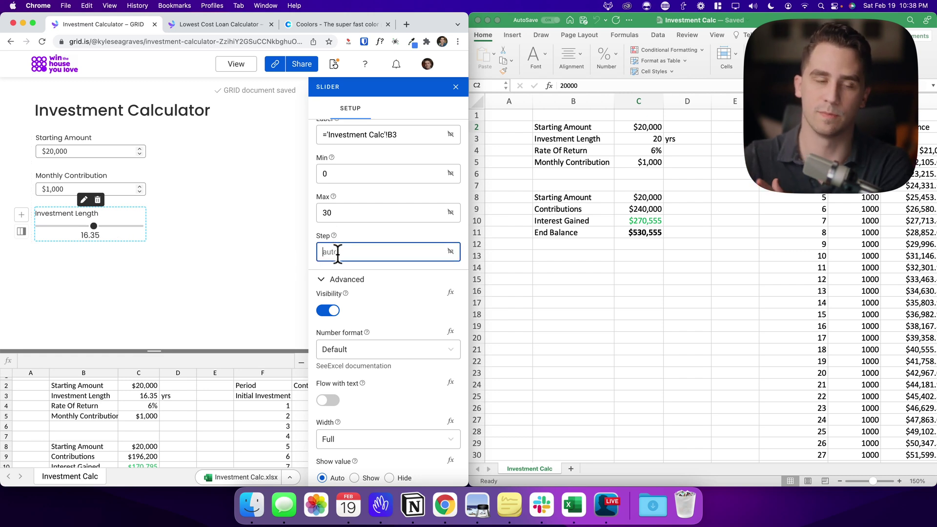
pyautogui.write('1')
pyautogui.click(365, 213)
pyautogui.moveTo(92, 226)
pyautogui.mouseDown()
pyautogui.moveTo(61, 229)
pyautogui.moveTo(83, 230)
pyautogui.mouseUp()
# - Insert a second slider with /sl, linked to cell C4 and labelled from B4
pyautogui.click(147, 223)
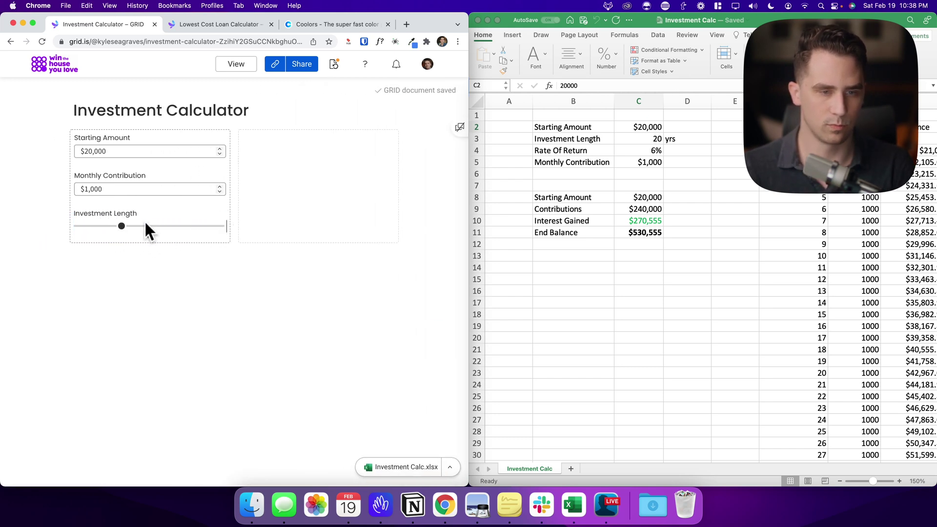
pyautogui.write('/slid')
pyautogui.press('Return')
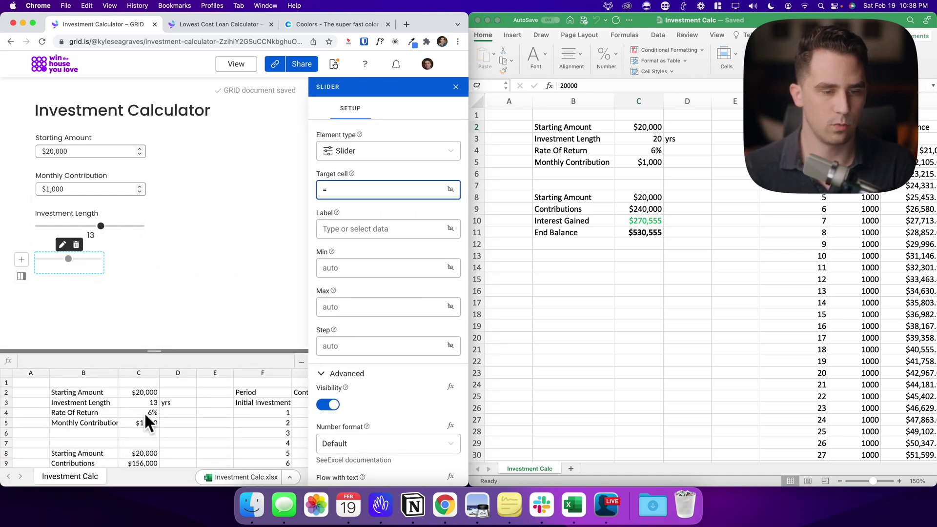
pyautogui.click(141, 411)
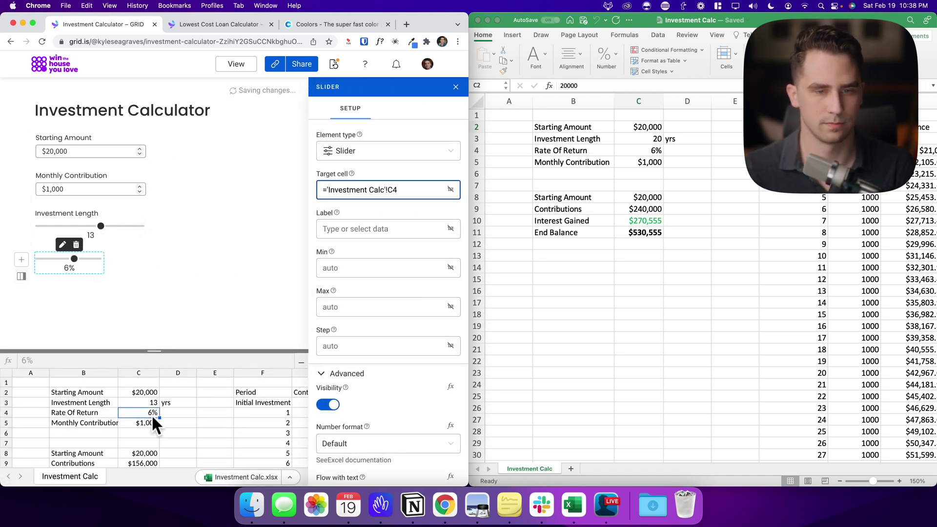
pyautogui.click(352, 229)
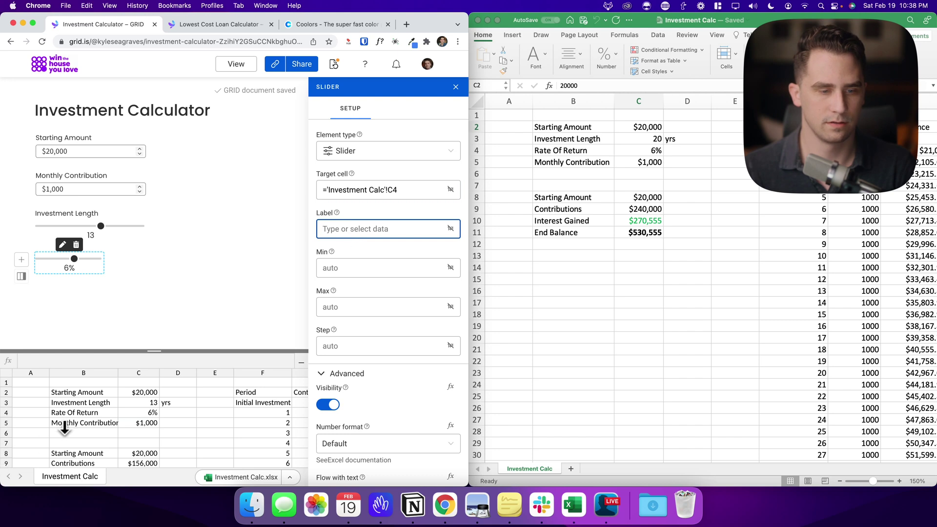
pyautogui.click(98, 414)
# - Make the Rate Of Return slider full width, test it at 4%, then return it to 6%
pyautogui.scroll(-3, 366, 376)
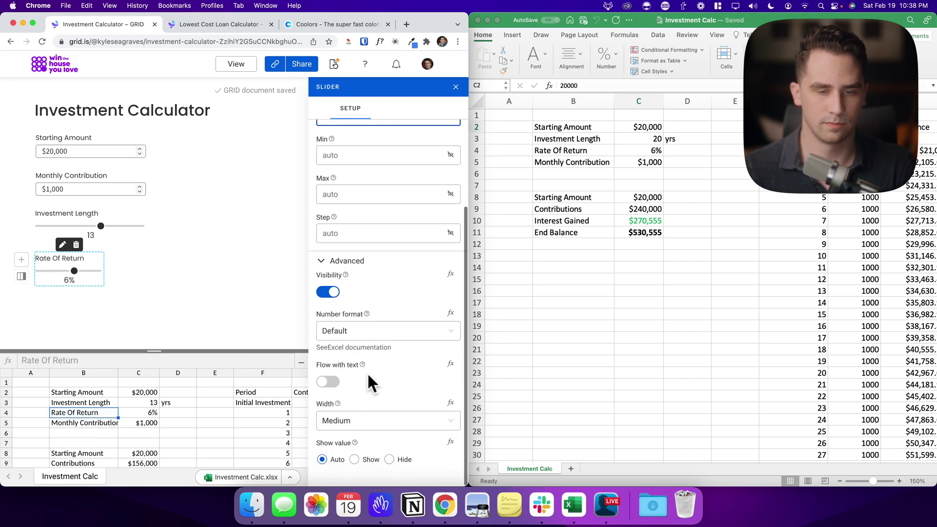
pyautogui.click(349, 420)
pyautogui.click(360, 405)
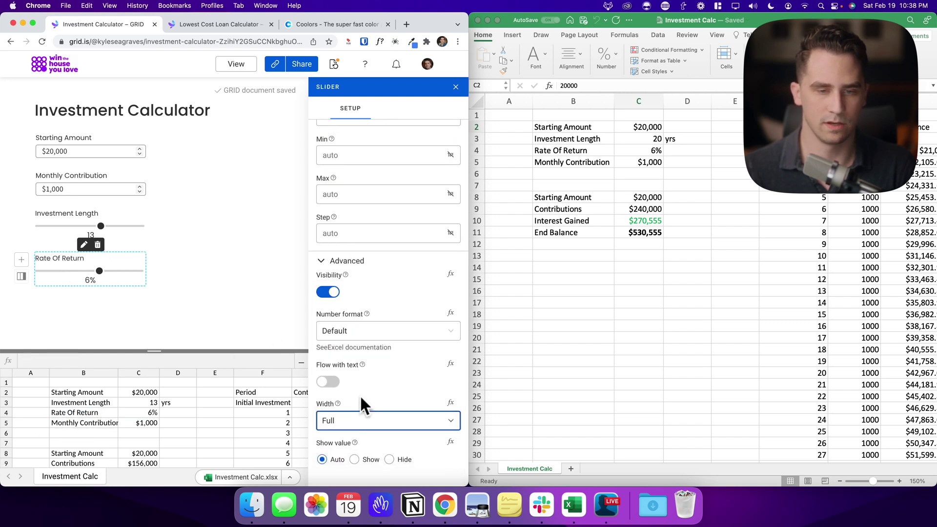
pyautogui.click(351, 233)
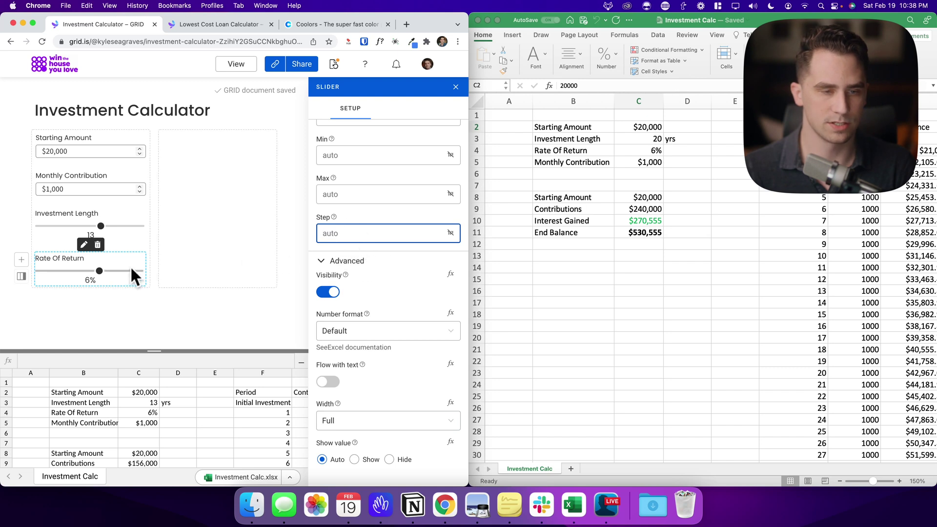
pyautogui.moveTo(99, 271)
pyautogui.mouseDown()
pyautogui.moveTo(57, 271)
pyautogui.moveTo(112, 278)
pyautogui.mouseUp()
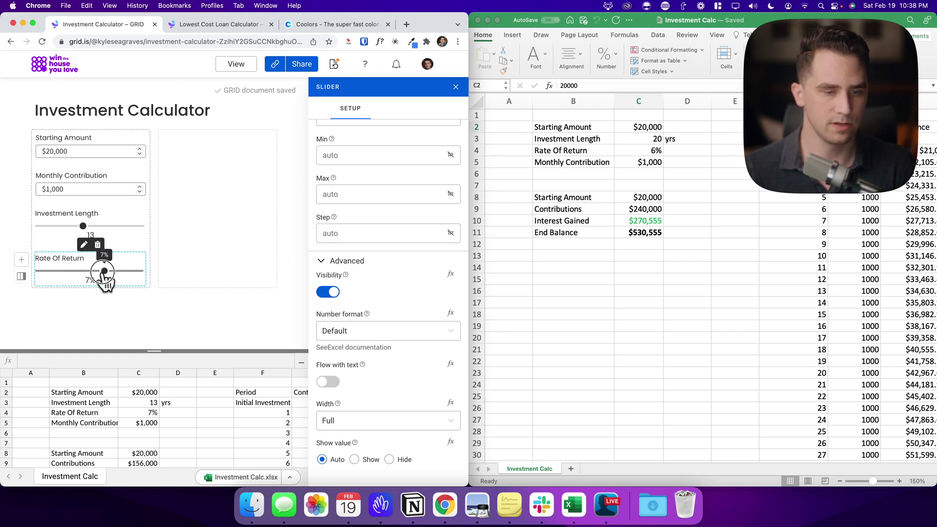
pyautogui.moveTo(104, 273)
pyautogui.mouseDown()
pyautogui.moveTo(75, 274)
pyautogui.moveTo(112, 274)
pyautogui.moveTo(100, 272)
pyautogui.mouseUp()
# - In Excel, give cell C4 one more decimal place so it reads 6.0%
pyautogui.click(653, 155)
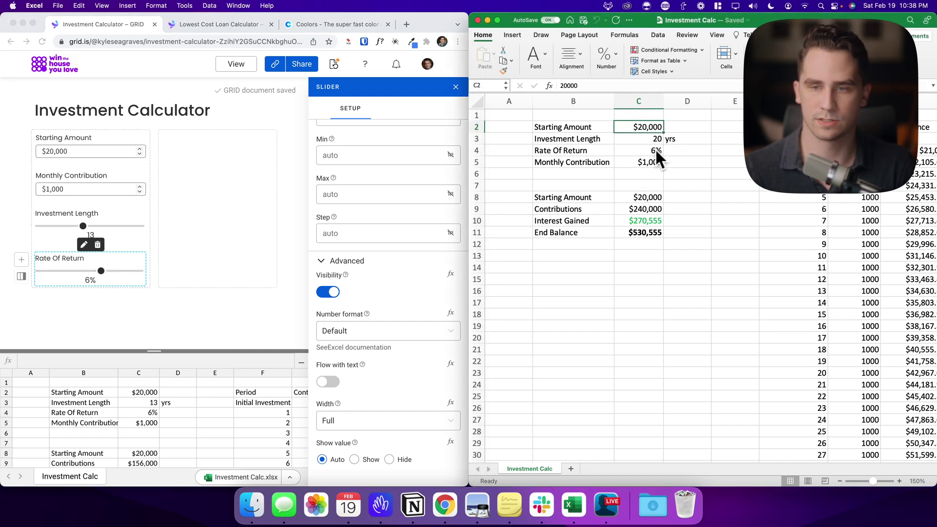
pyautogui.click(653, 150)
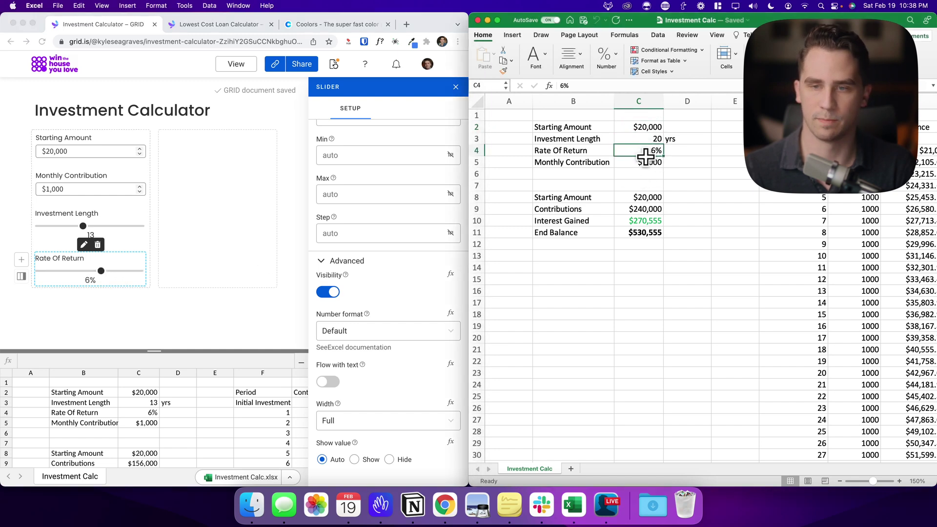
pyautogui.click(578, 54)
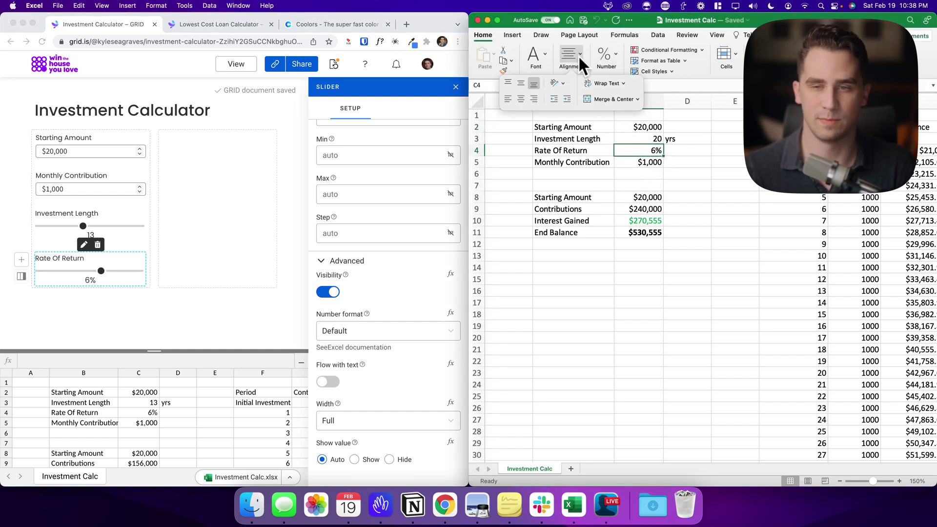
pyautogui.click(612, 52)
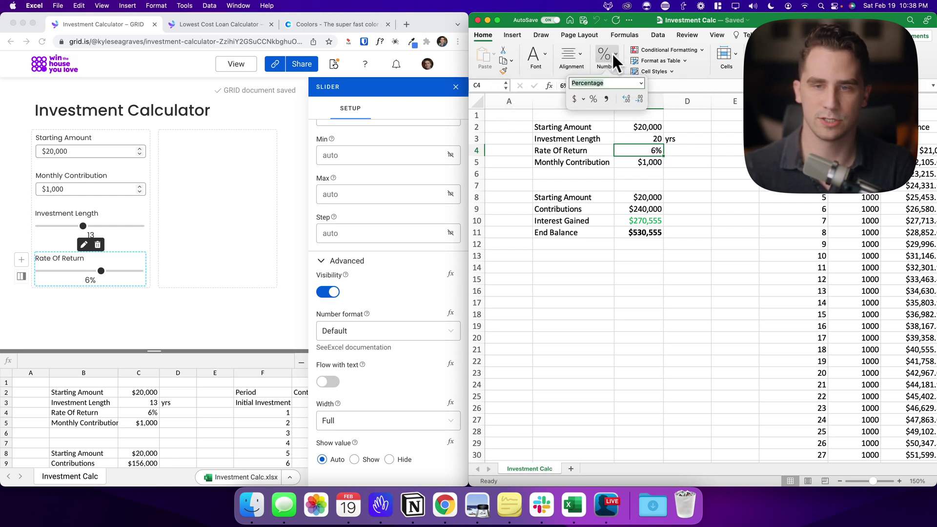
pyautogui.click(625, 96)
pyautogui.click(652, 149)
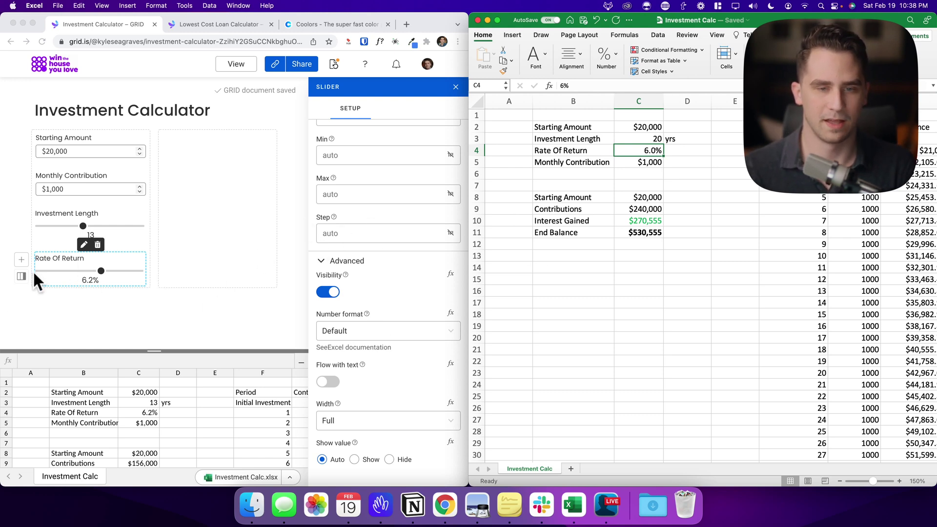
# - Set the Rate Of Return slider's step to .005, test it, and close its settings
pyautogui.click(359, 233)
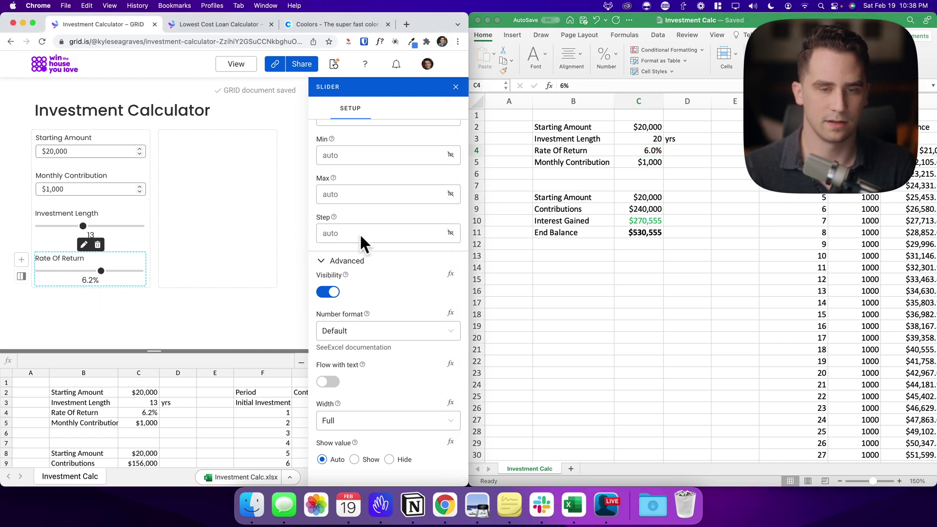
pyautogui.click(359, 233)
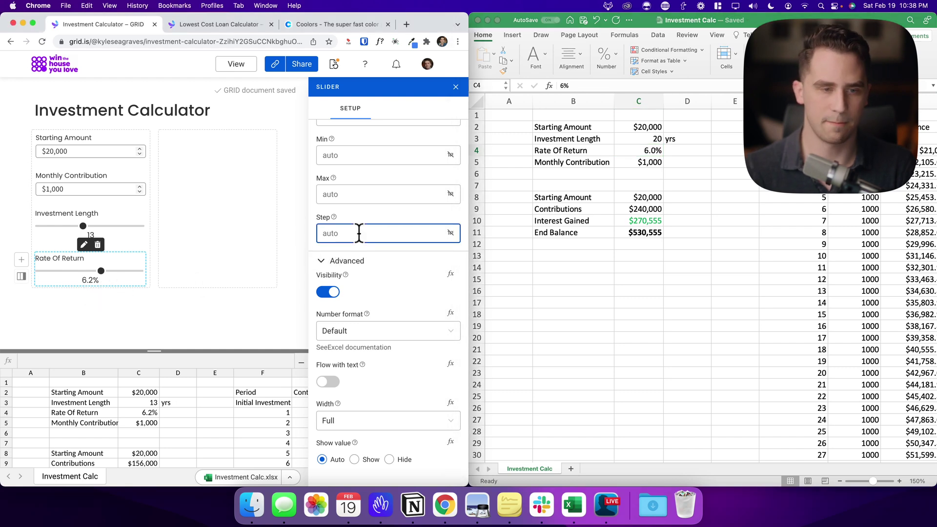
pyautogui.write('.005')
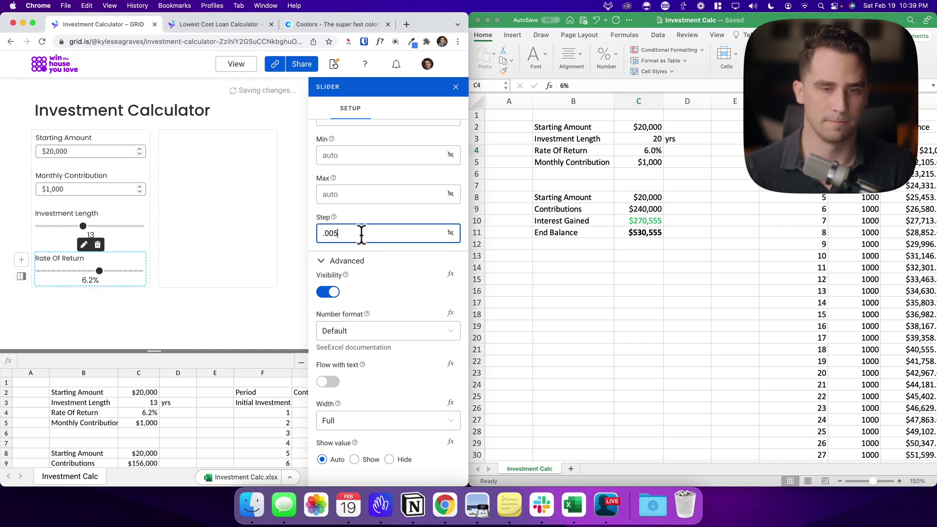
pyautogui.moveTo(97, 271)
pyautogui.mouseDown()
pyautogui.moveTo(58, 271)
pyautogui.moveTo(99, 271)
pyautogui.mouseUp()
pyautogui.click(197, 212)
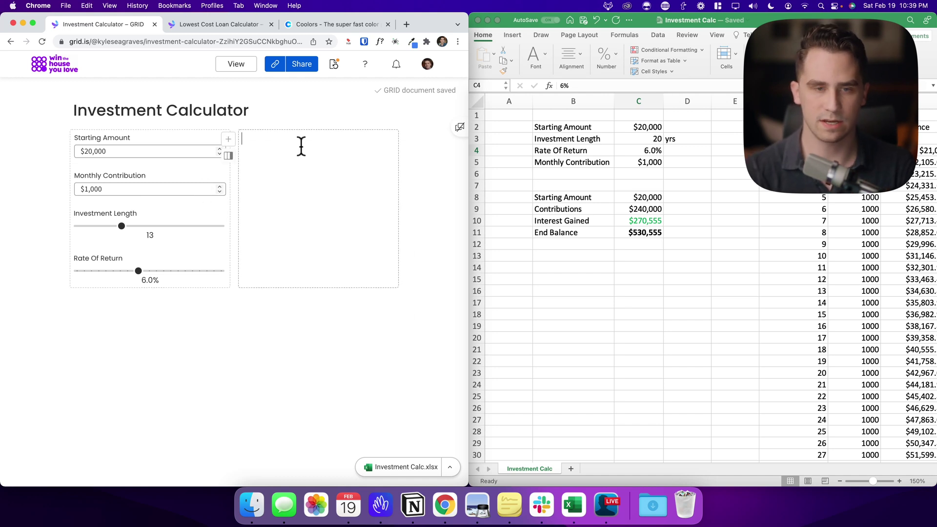
# - Browse the insertable elements list, then type /tab in the empty box beside the inputs
pyautogui.write('/')
pyautogui.press('Escape')
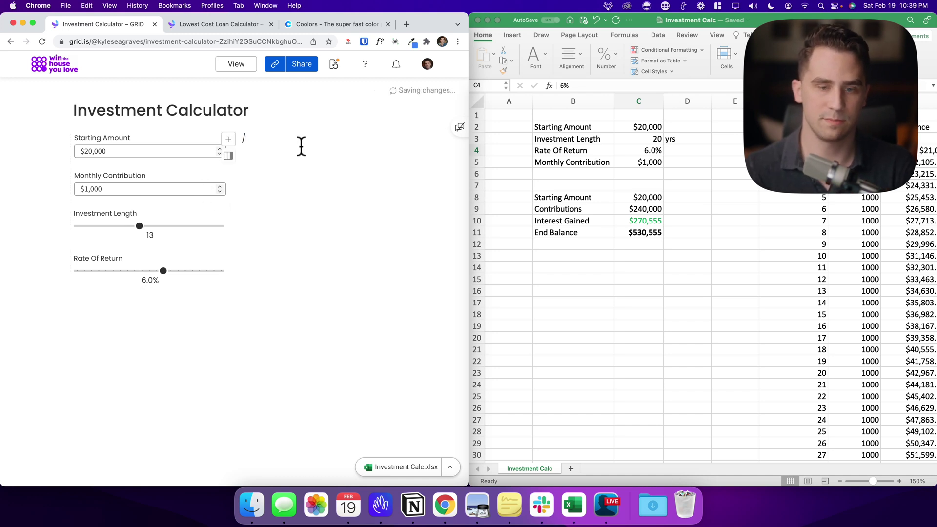
pyautogui.click(228, 139)
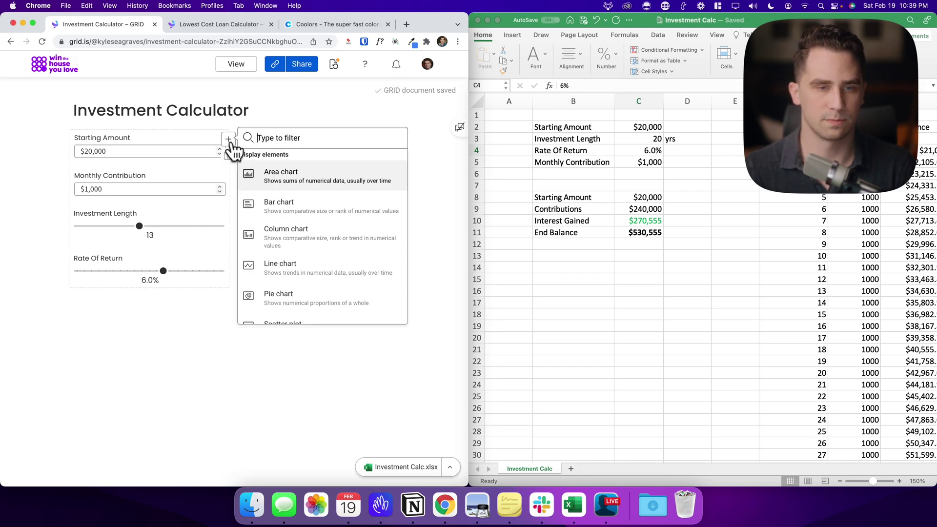
pyautogui.scroll(-5, 293, 243)
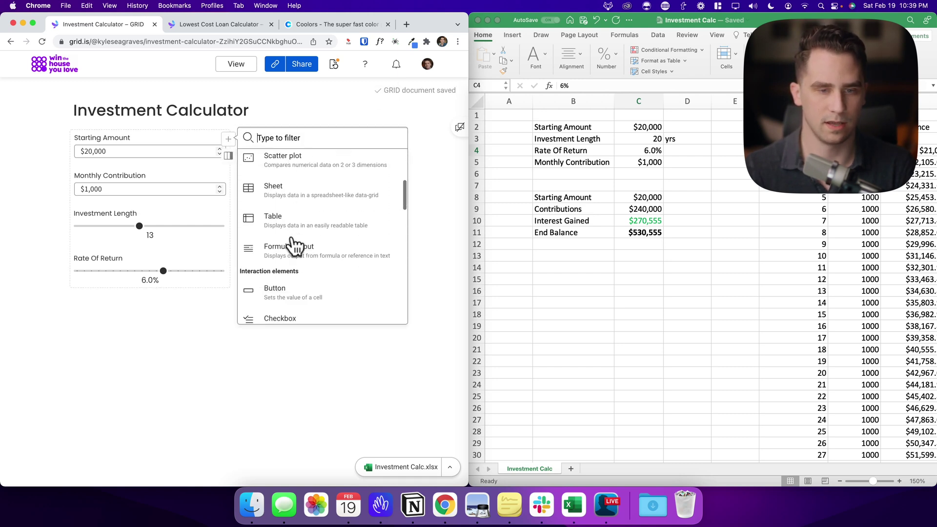
pyautogui.click(445, 203)
pyautogui.click(291, 148)
pyautogui.write('/tab')
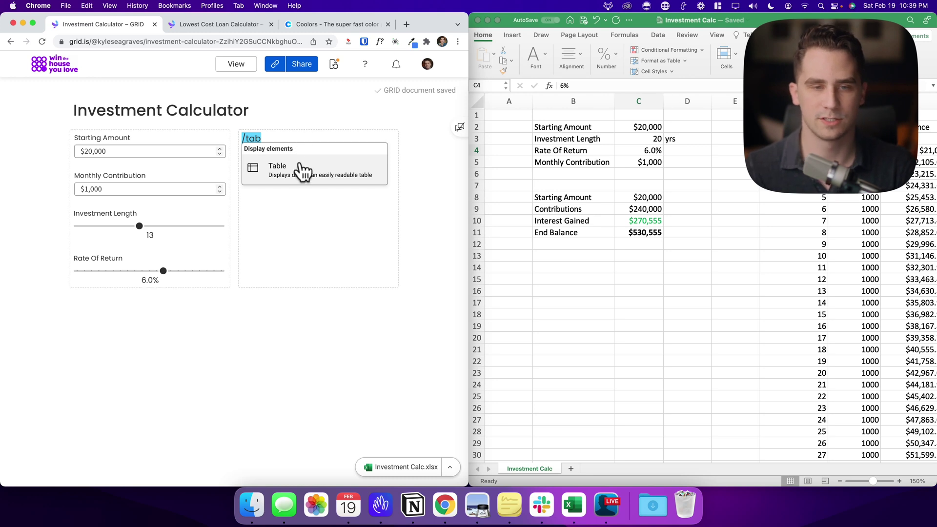
# - Insert a table with data 'Investment Calc'!C8:C11 and row headers 'Investment Calc'!B8:B11
pyautogui.click(299, 172)
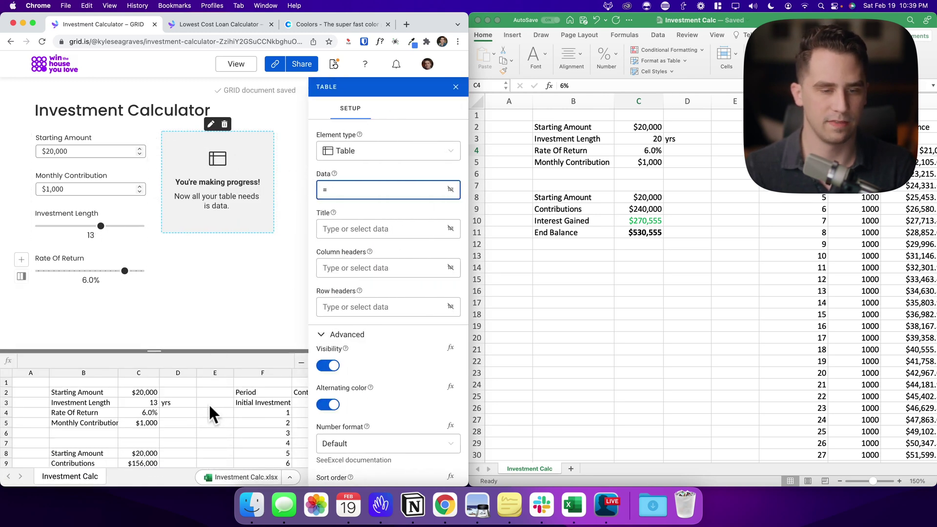
pyautogui.scroll(-5, 209, 403)
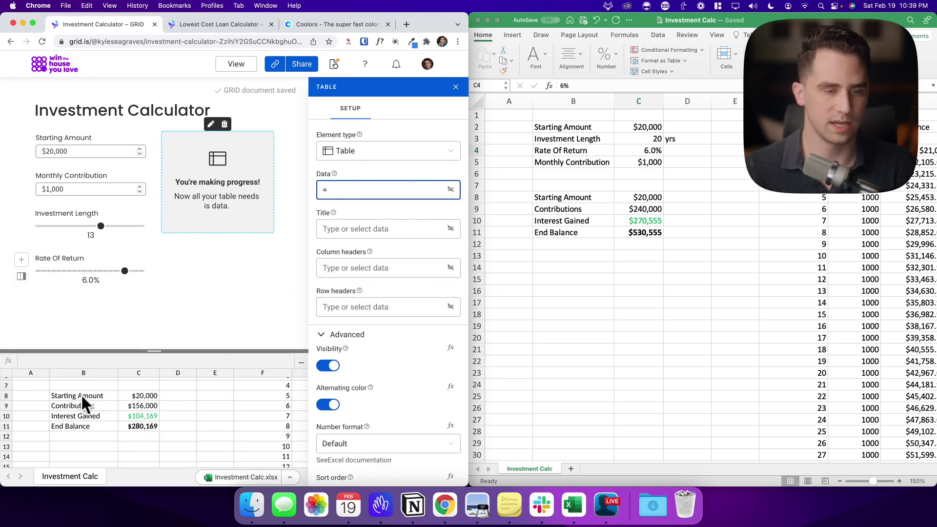
pyautogui.moveTo(81, 395); pyautogui.dragTo(133, 426)
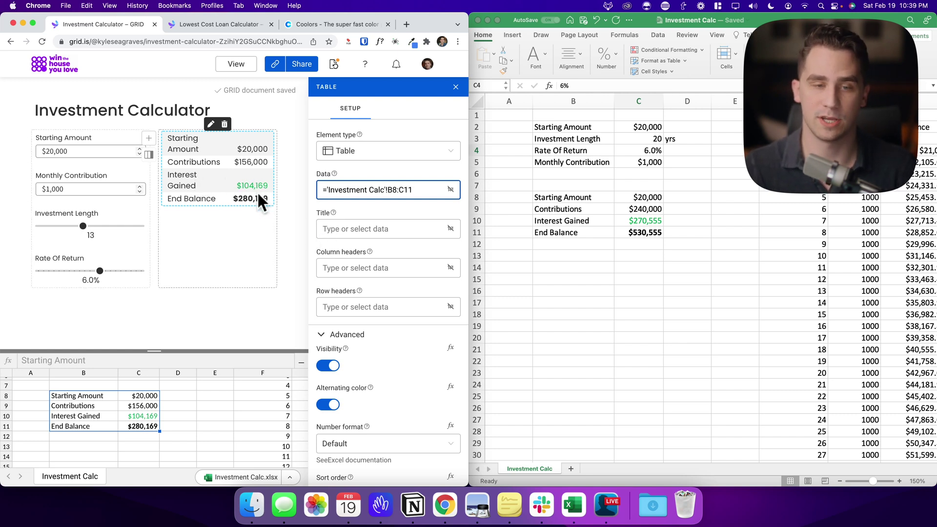
pyautogui.moveTo(426, 188); pyautogui.dragTo(325, 189)
pyautogui.press('BackSpace')
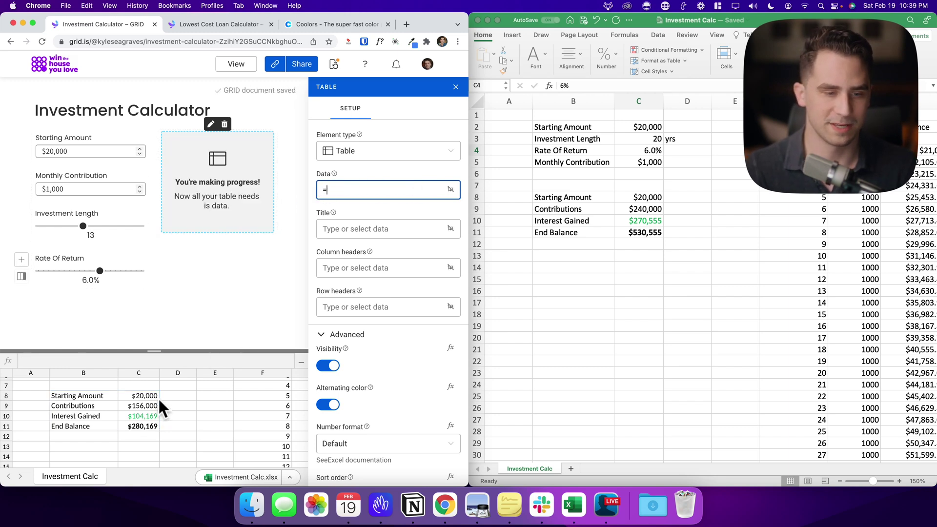
pyautogui.moveTo(148, 394); pyautogui.dragTo(150, 424)
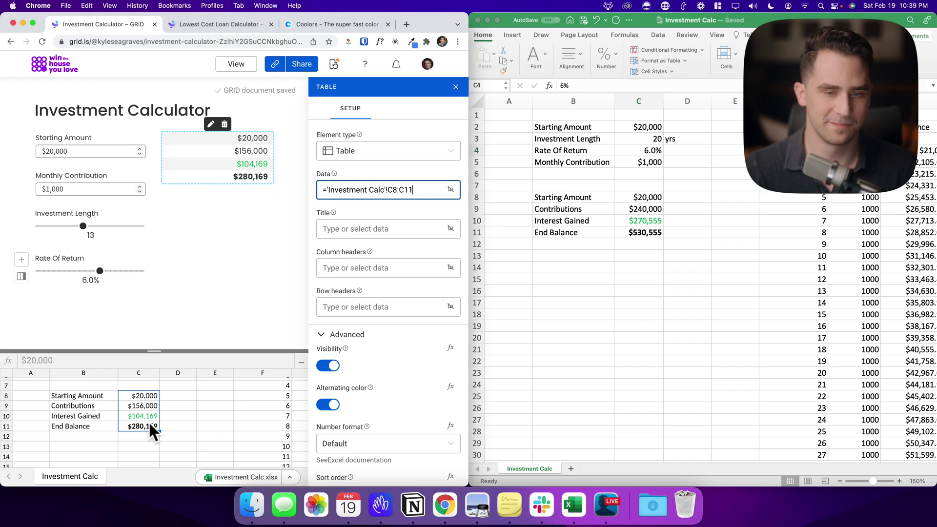
pyautogui.click(336, 306)
pyautogui.write('=')
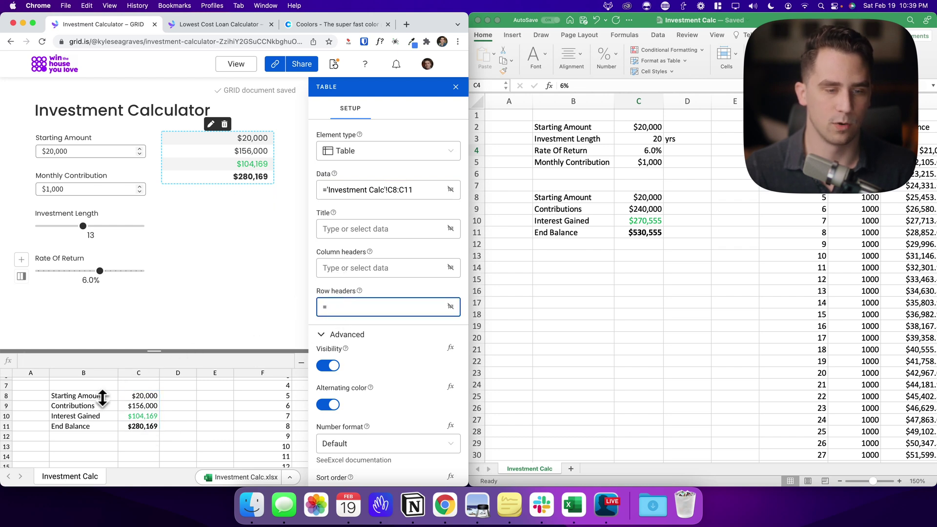
pyautogui.moveTo(103, 395); pyautogui.dragTo(104, 422)
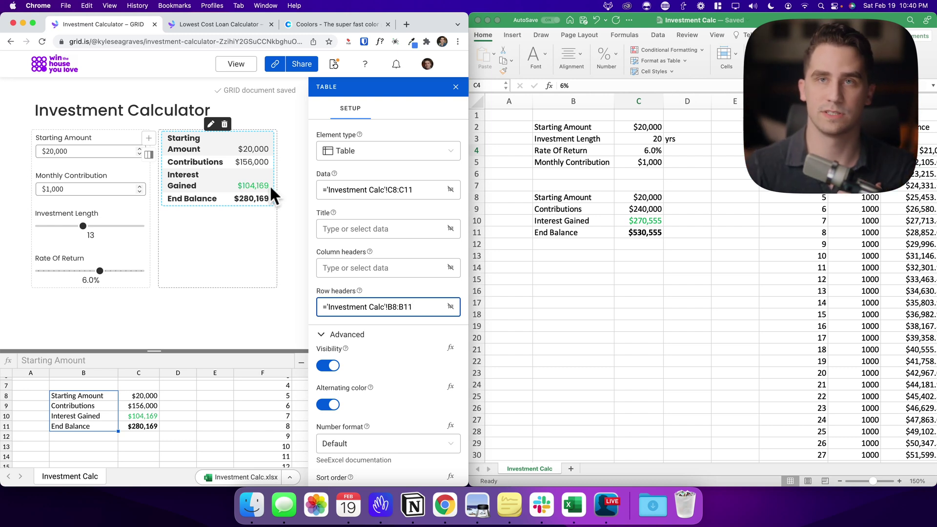
# - In Excel, top-align the summary cells B8:C11
pyautogui.click(584, 194)
pyautogui.moveTo(594, 194); pyautogui.dragTo(649, 233)
pyautogui.click(572, 57)
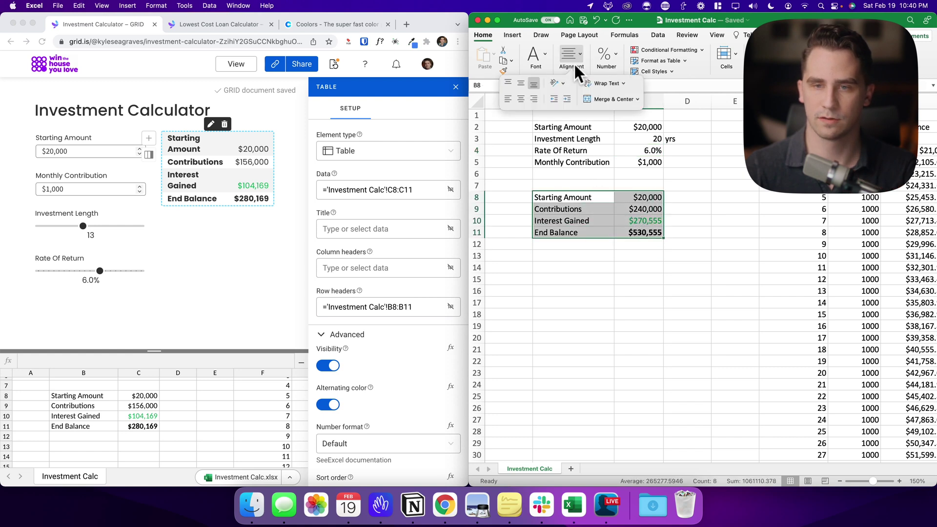
pyautogui.click(506, 80)
pyautogui.click(579, 256)
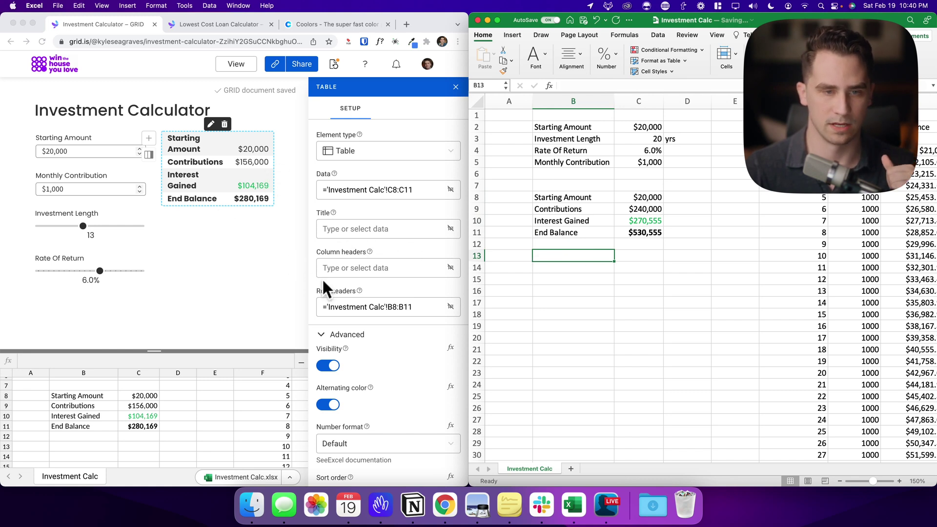
# - Turn off the GRID table's alternating row colours, leaving it untitled, and close its settings
pyautogui.click(382, 301)
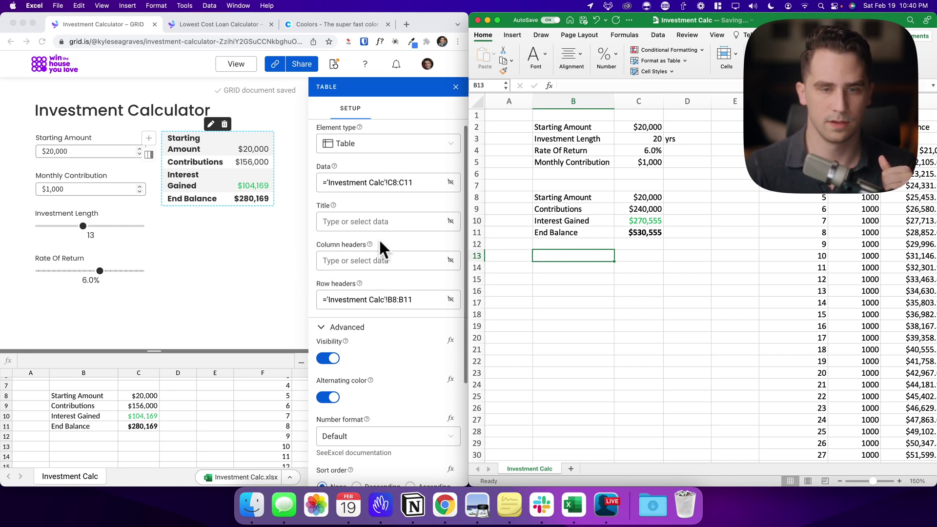
pyautogui.click(370, 222)
pyautogui.write('Title')
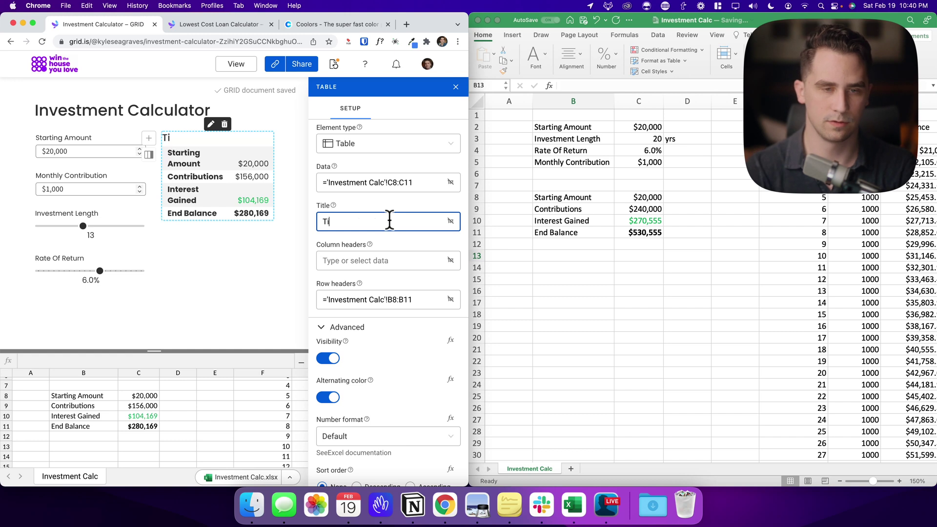
pyautogui.press('BackSpace')
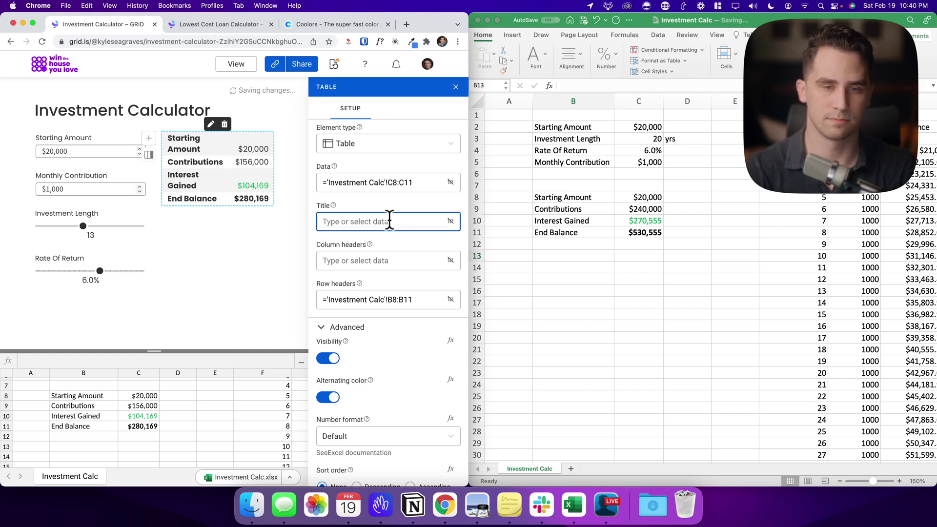
pyautogui.scroll(-4, 364, 276)
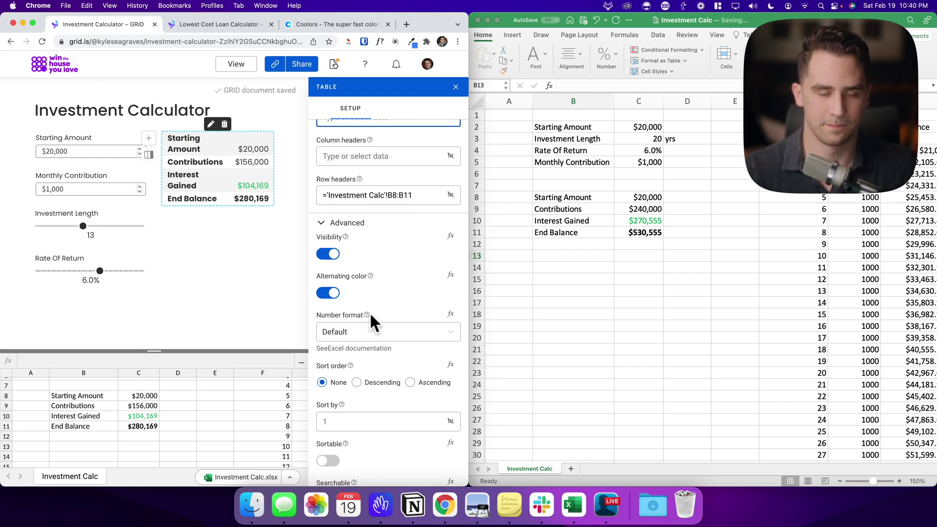
pyautogui.scroll(-2, 370, 312)
pyautogui.click(329, 255)
pyautogui.click(230, 230)
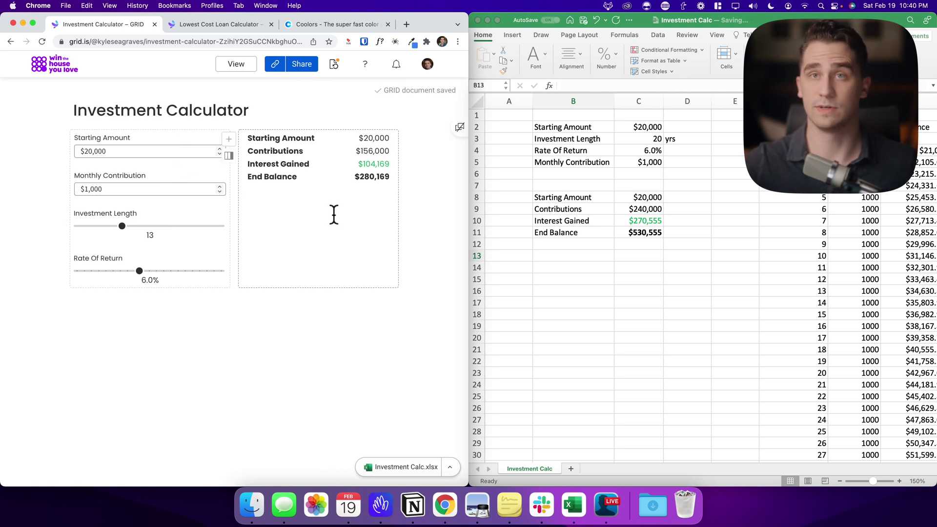
# - Type /char and insert a Line chart below the summary table
pyautogui.write('/char')
pyautogui.scroll(-1, 316, 297)
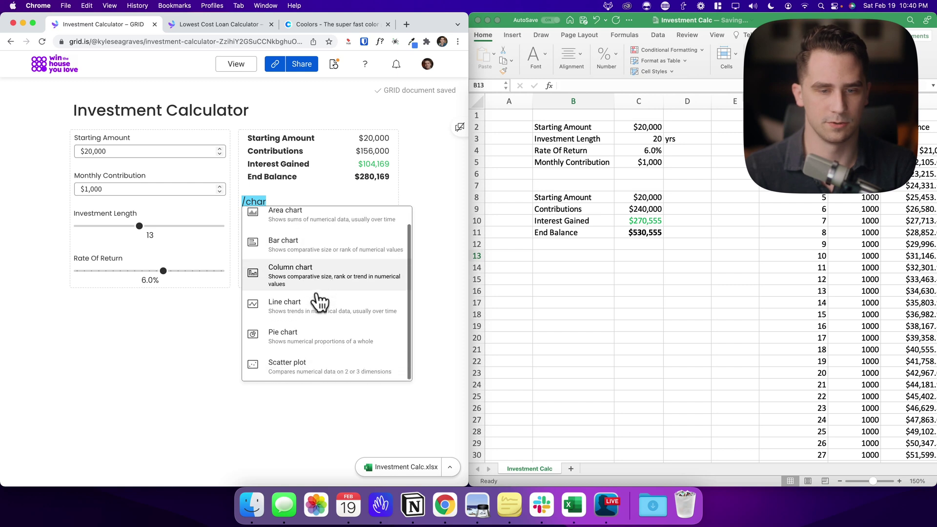
pyautogui.scroll(1, 316, 297)
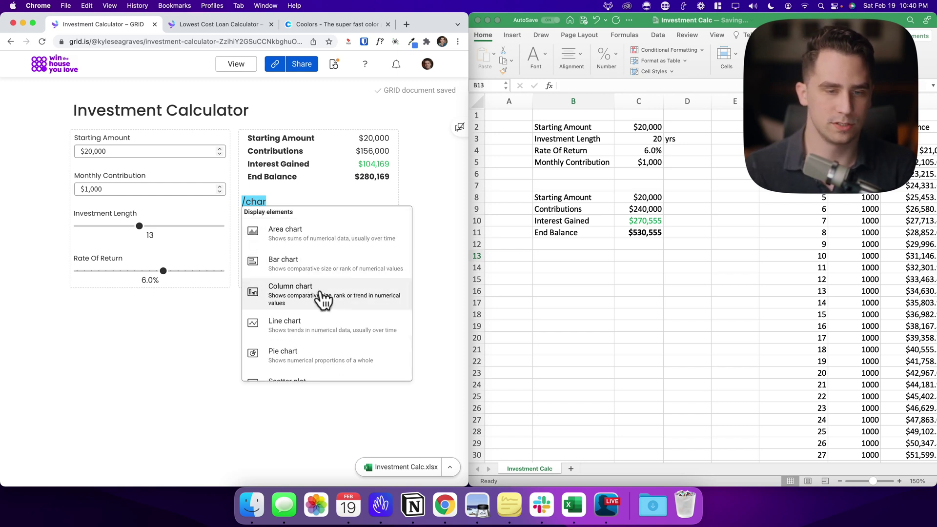
pyautogui.scroll(-1, 304, 315)
pyautogui.click(307, 320)
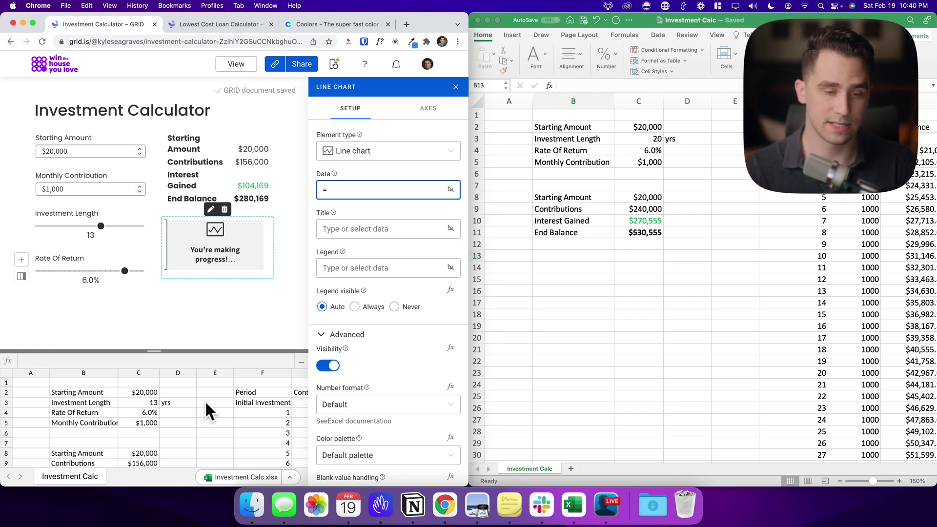
# - Set the line chart's data to 'Investment Calc'!R4:T23 to plot the yearly balances
pyautogui.hscroll(10, 206, 403)
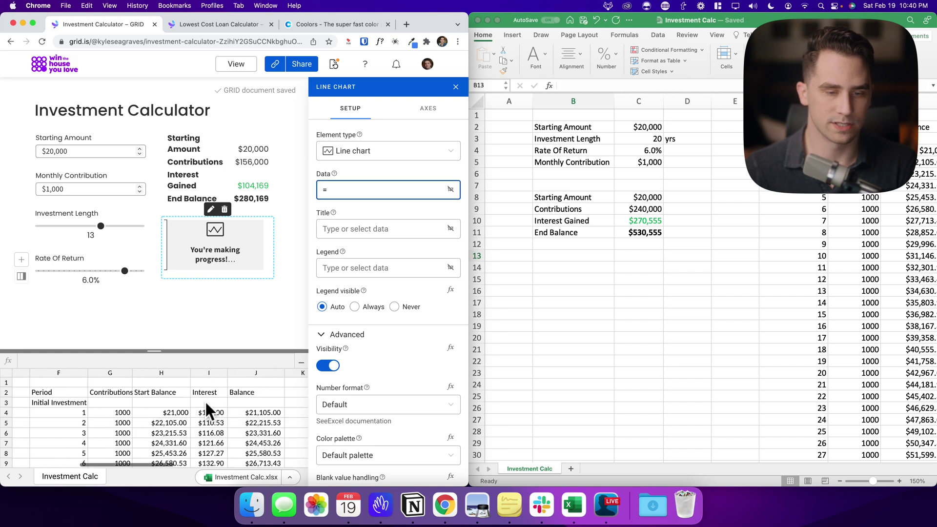
pyautogui.hscroll(8, 205, 400)
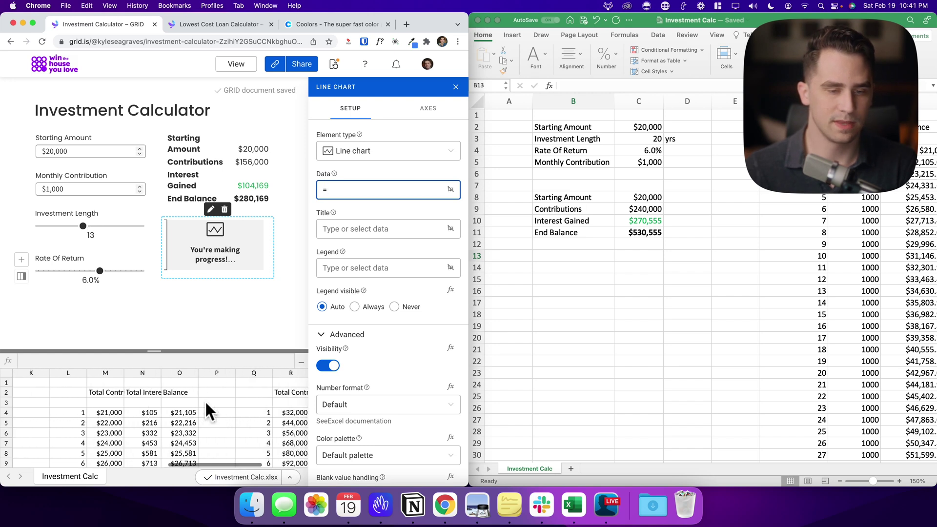
pyautogui.hscroll(2, 205, 403)
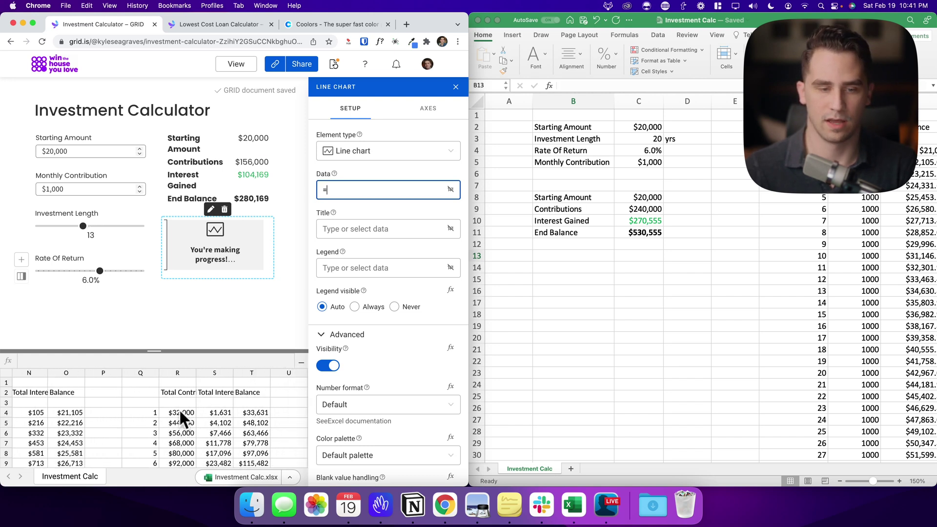
pyautogui.moveTo(179, 412); pyautogui.dragTo(252, 455)
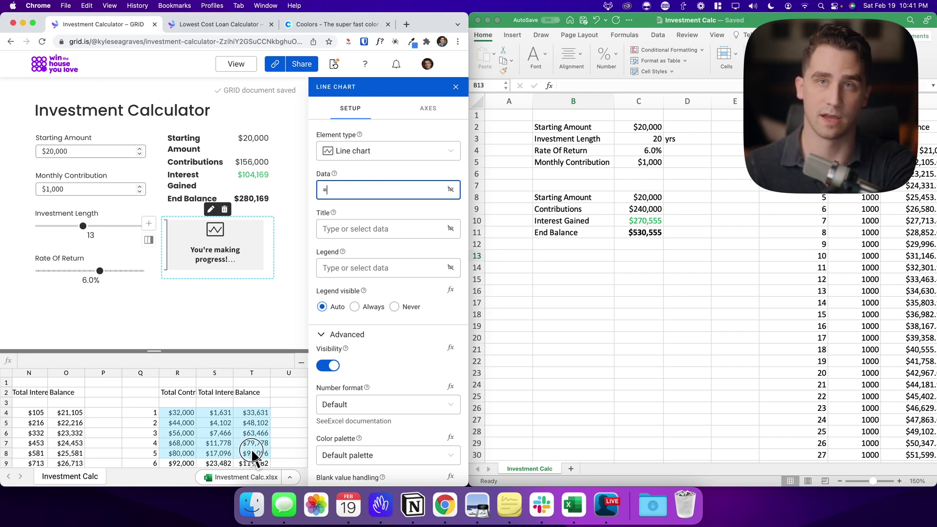
pyautogui.moveTo(253, 459)
pyautogui.mouseDown()
pyautogui.moveTo(252, 491)
pyautogui.moveTo(261, 448)
pyautogui.mouseUp()
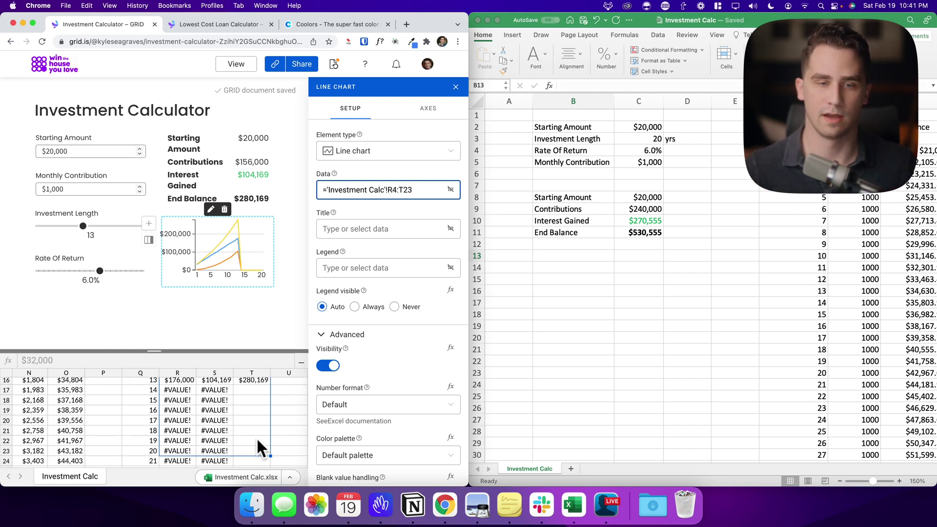
pyautogui.scroll(5, 257, 437)
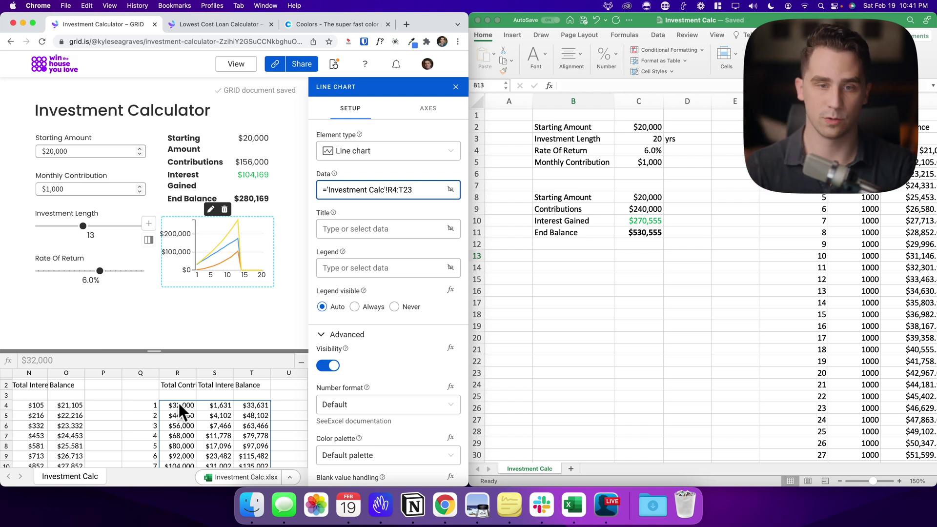
# - Replace the line chart data with =OFFSET( starting at 'Investment Calc'!R4
pyautogui.moveTo(425, 186); pyautogui.dragTo(314, 191)
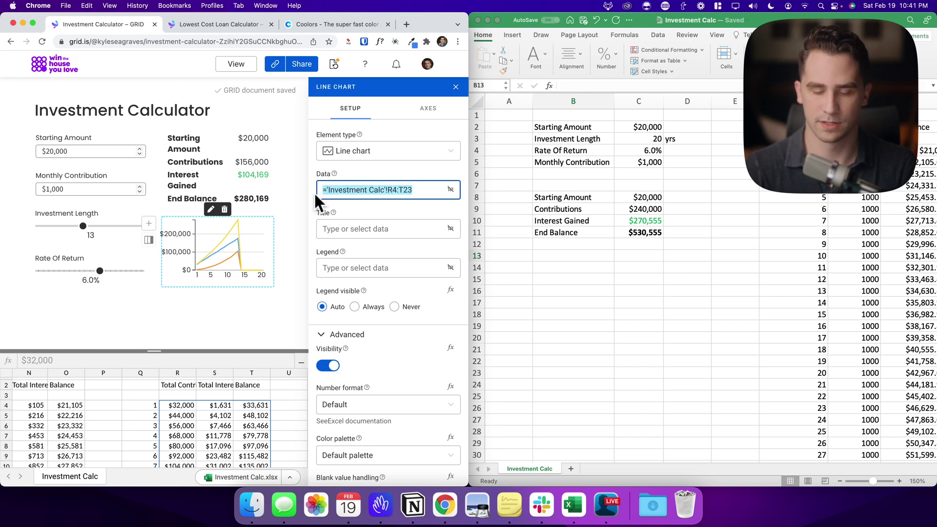
pyautogui.press('BackSpace')
pyautogui.write('OFFSET')
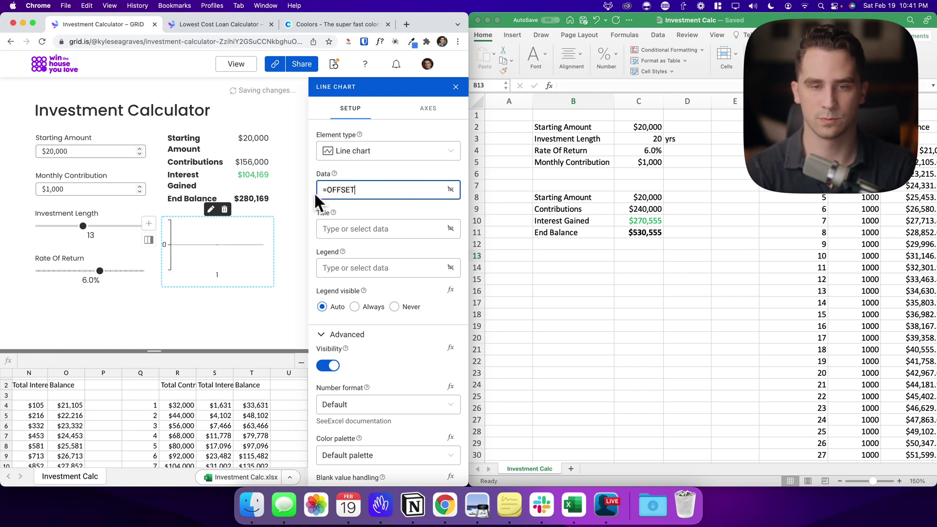
pyautogui.write('(')
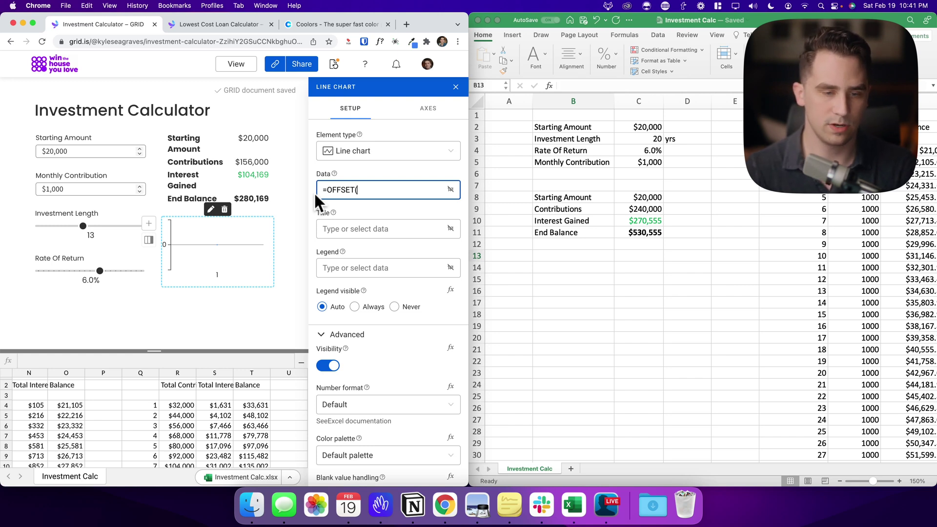
pyautogui.click(188, 405)
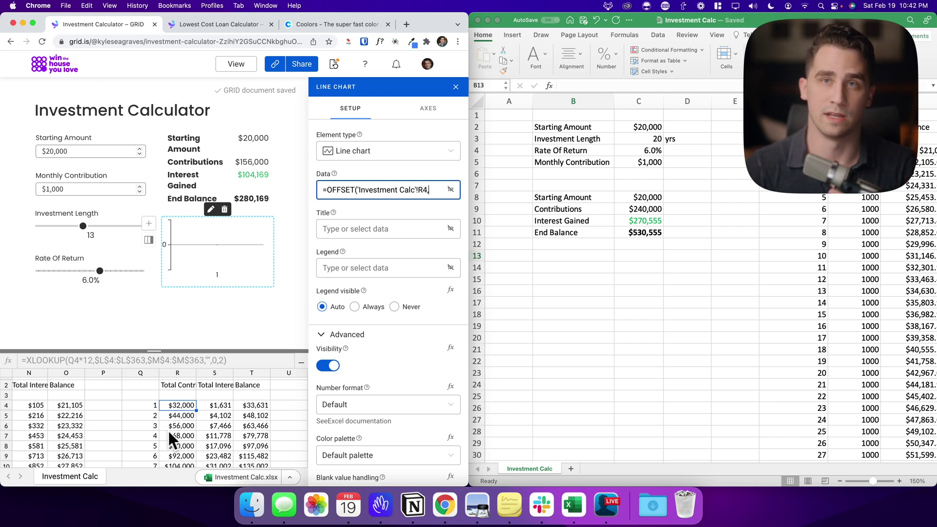
pyautogui.write(',0,')
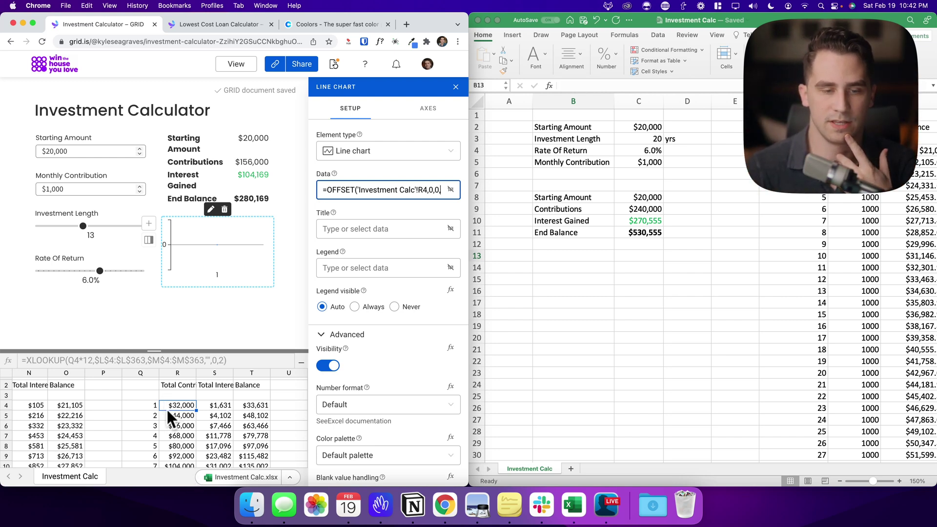
# - Finish the OFFSET formula with C3 as the row count and 3 columns
pyautogui.scroll(-2, 166, 408)
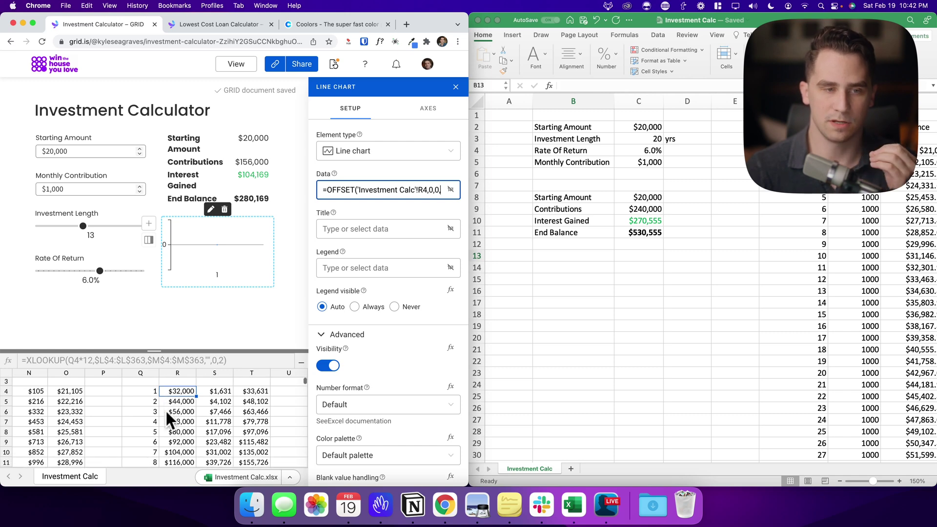
pyautogui.scroll(1, 166, 410)
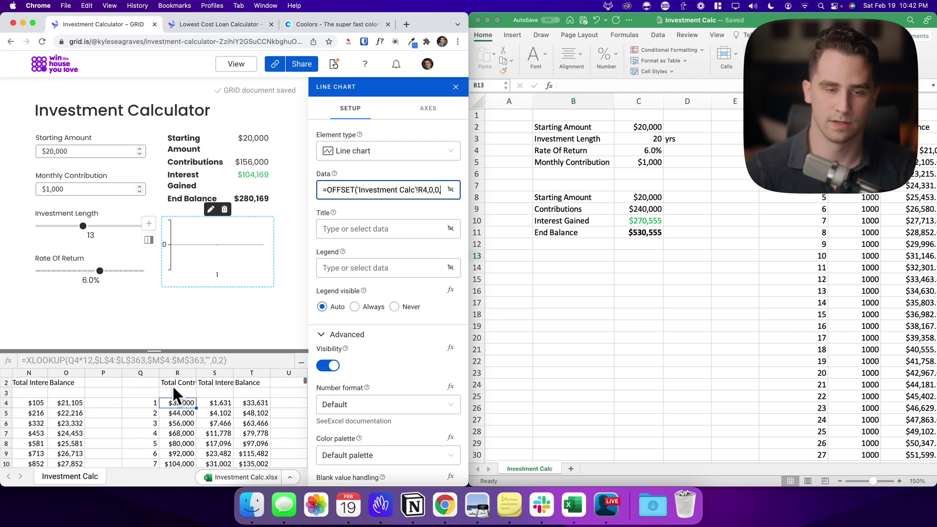
pyautogui.scroll(-10, 152, 399)
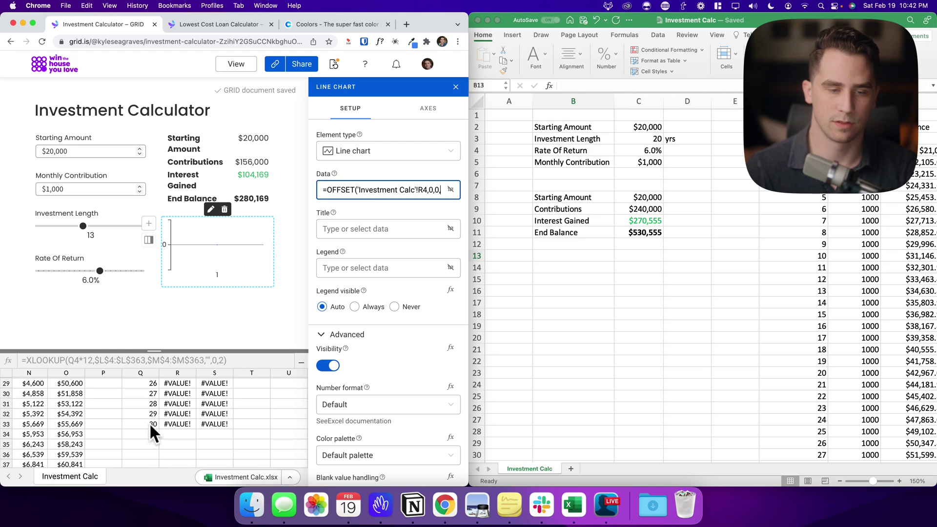
pyautogui.scroll(10, 149, 422)
pyautogui.hscroll(-1, 148, 422)
pyautogui.hscroll(-10, 149, 422)
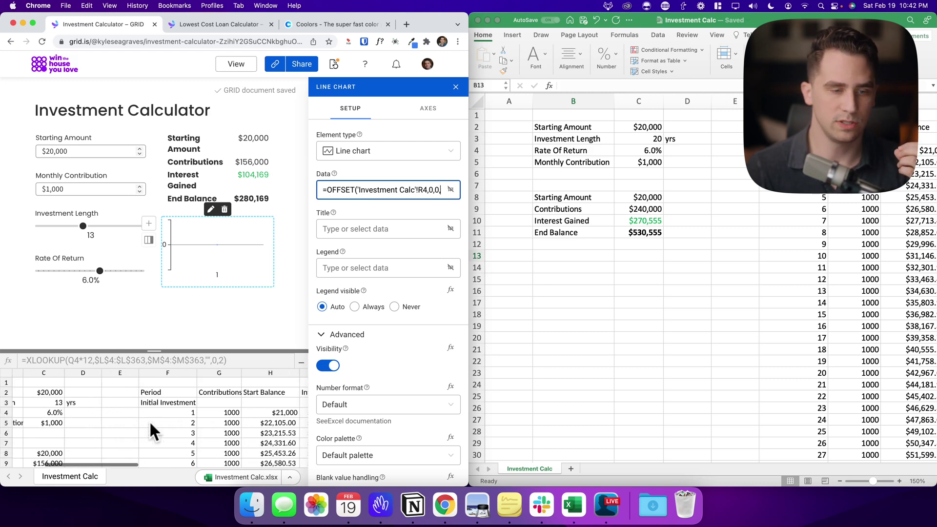
pyautogui.hscroll(-3, 149, 420)
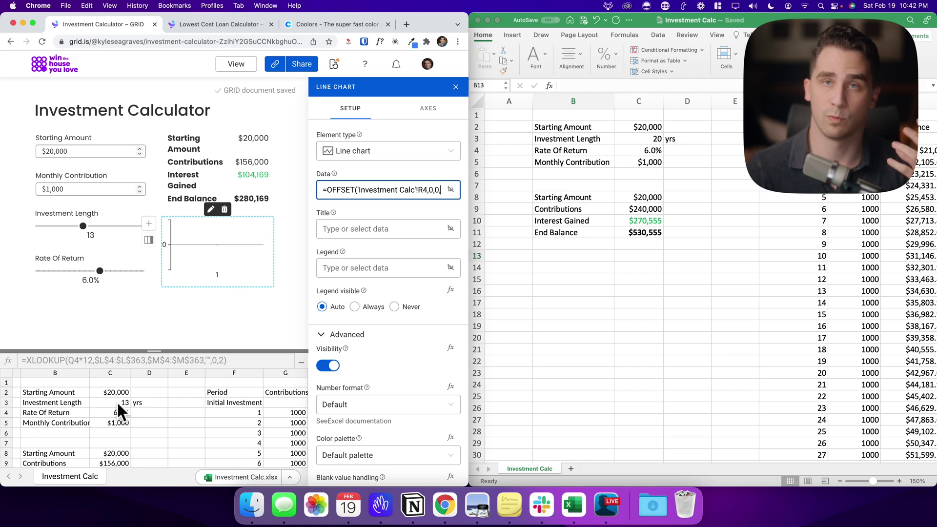
pyautogui.write(',')
pyautogui.click(117, 403)
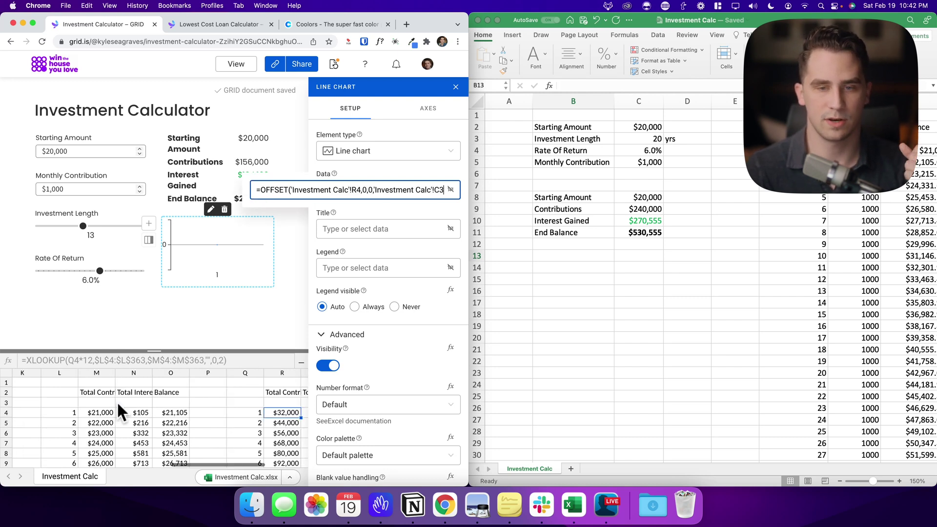
pyautogui.hscroll(3, 117, 404)
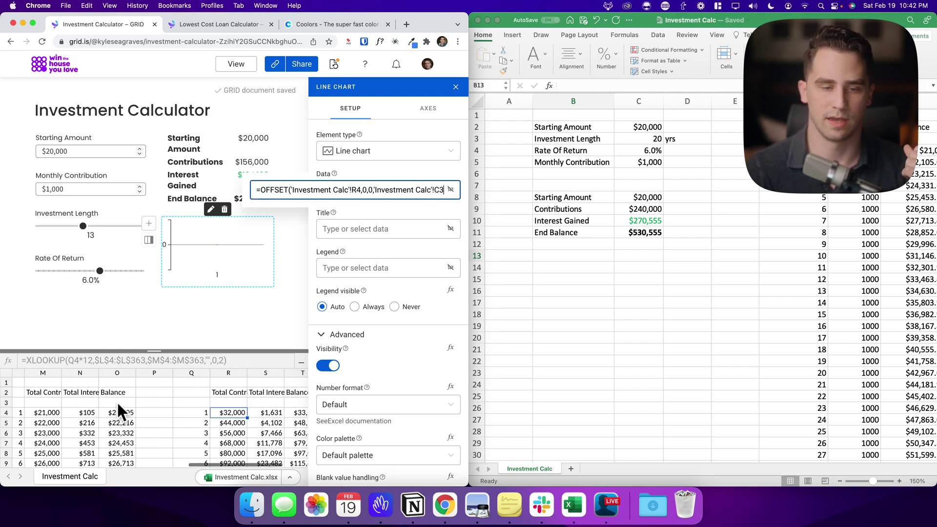
pyautogui.write(',')
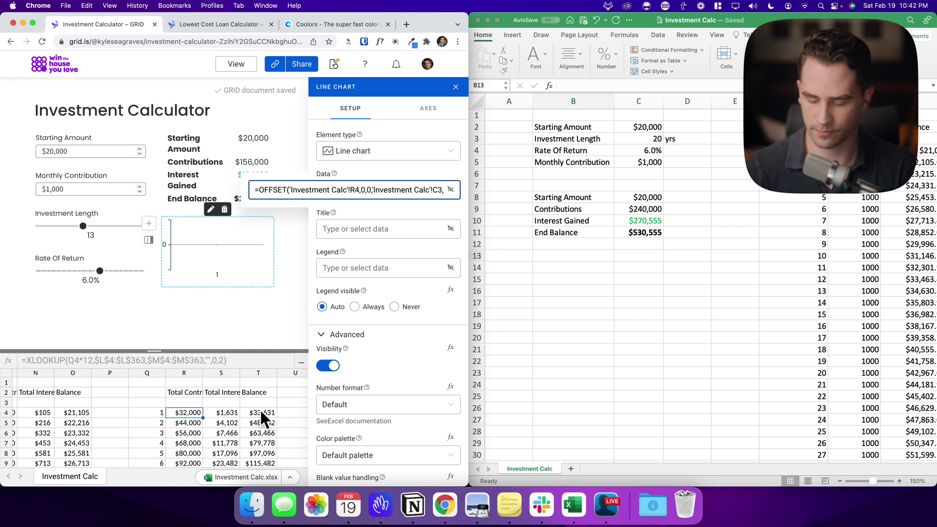
pyautogui.write('3)')
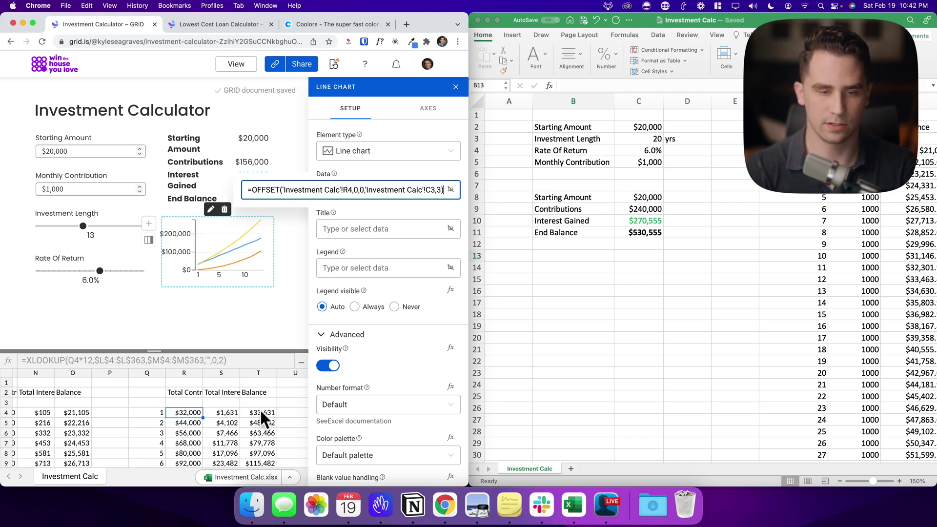
# - Commit the chart formula and drag Investment Length longer to test the chart
pyautogui.click(349, 233)
pyautogui.click(84, 225)
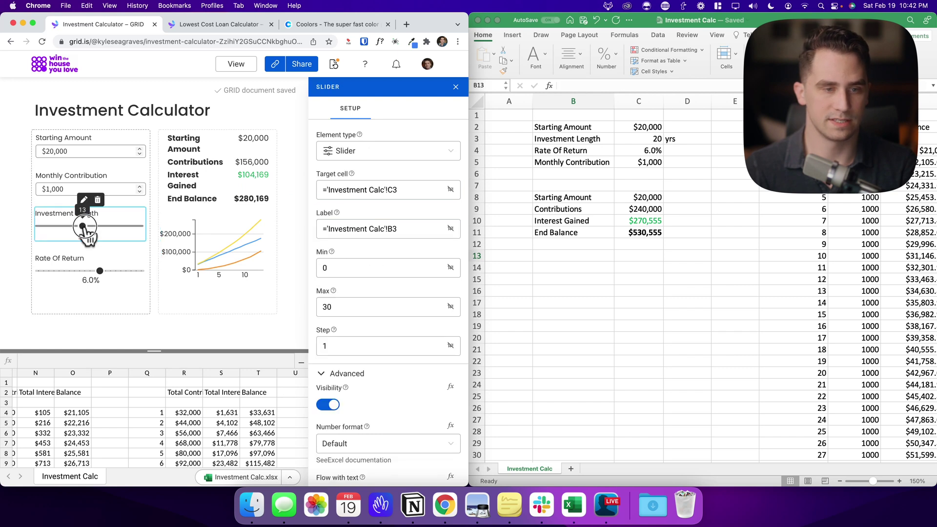
pyautogui.moveTo(84, 226)
pyautogui.mouseDown()
pyautogui.moveTo(117, 225)
pyautogui.moveTo(47, 226)
pyautogui.moveTo(129, 225)
pyautogui.moveTo(103, 225)
pyautogui.mouseUp()
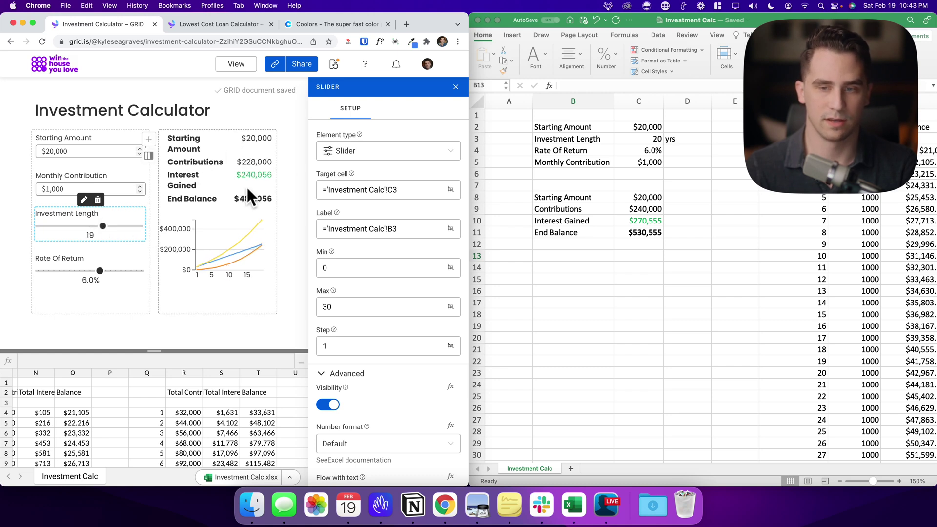
# - Check the C9–C11 formulas in Excel, then set Investment Length back to 18 years
pyautogui.click(636, 209)
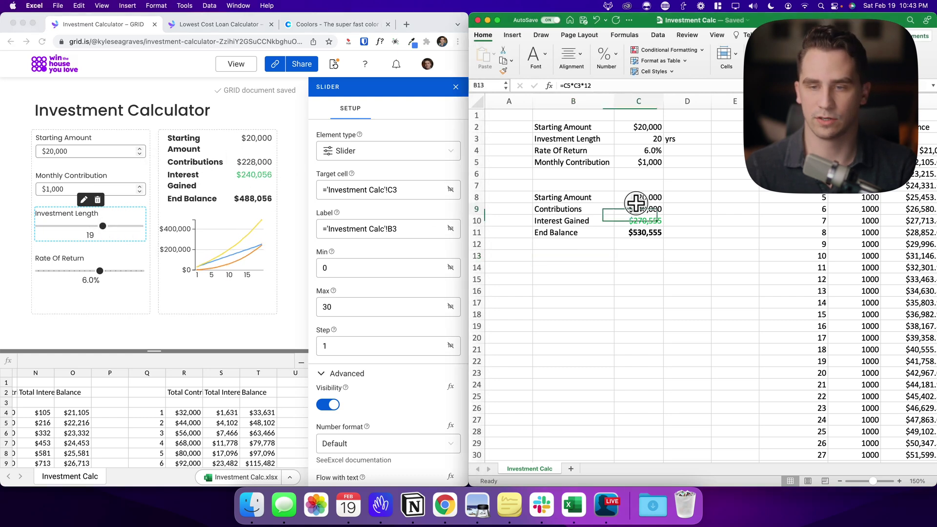
pyautogui.click(635, 221)
pyautogui.click(634, 232)
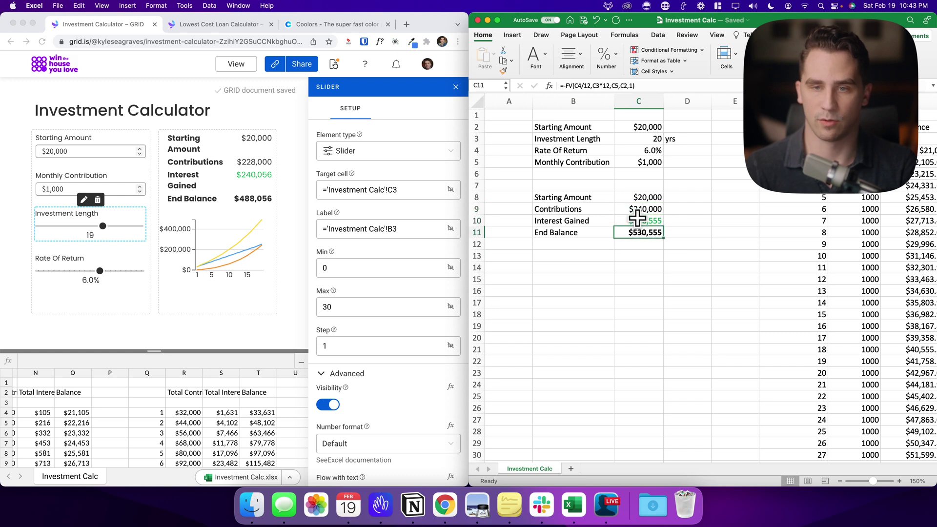
pyautogui.click(640, 209)
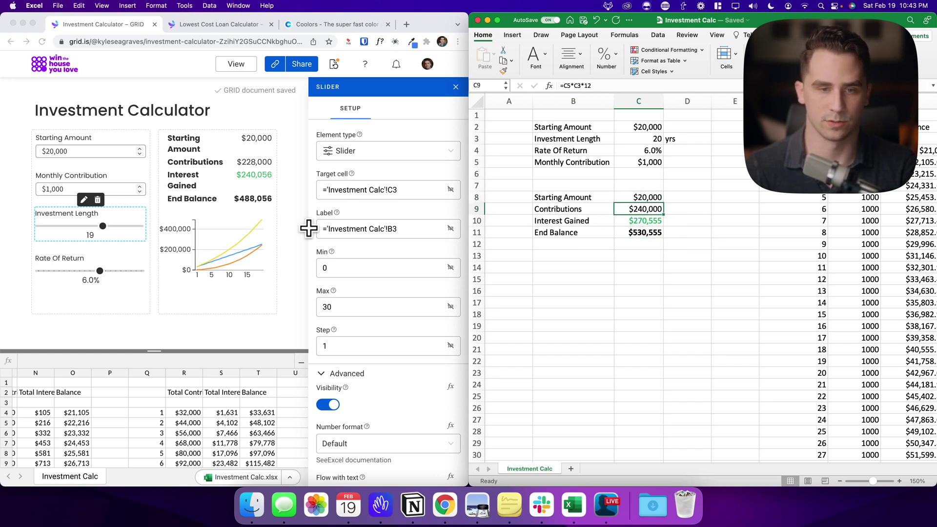
pyautogui.click(113, 232)
pyautogui.moveTo(112, 233)
pyautogui.mouseDown()
pyautogui.moveTo(77, 229)
pyautogui.moveTo(99, 227)
pyautogui.mouseUp()
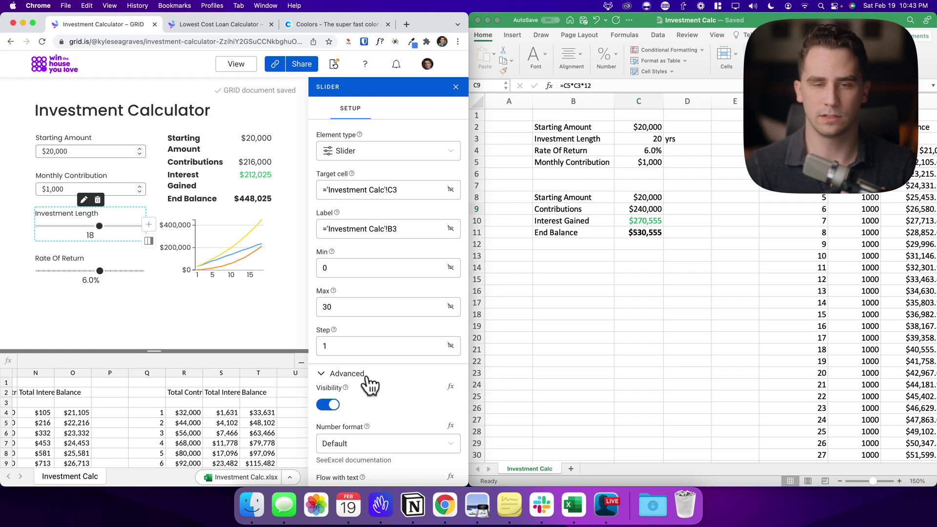
# - Try the Color Universal Design and Show me the numbers palettes, then paste custom colours
pyautogui.scroll(-2, 376, 381)
pyautogui.scroll(-1, 376, 381)
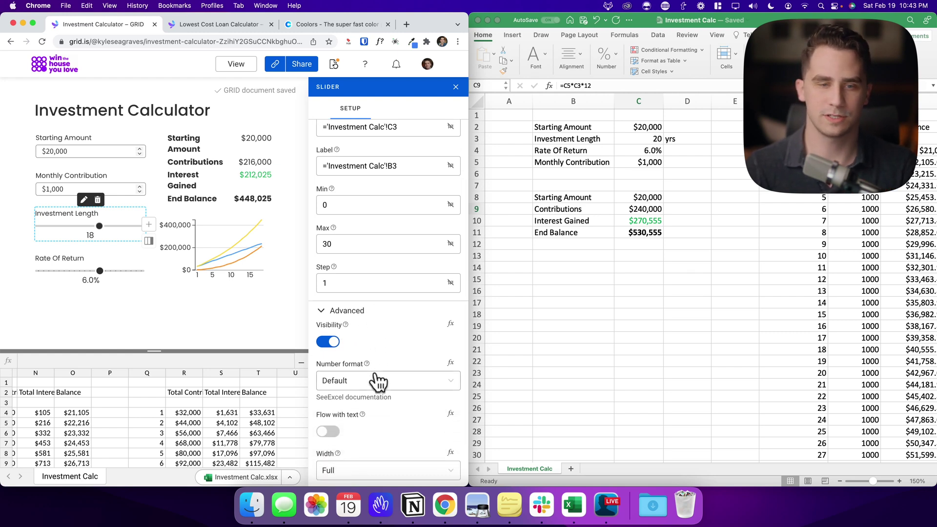
pyautogui.scroll(-2, 399, 427)
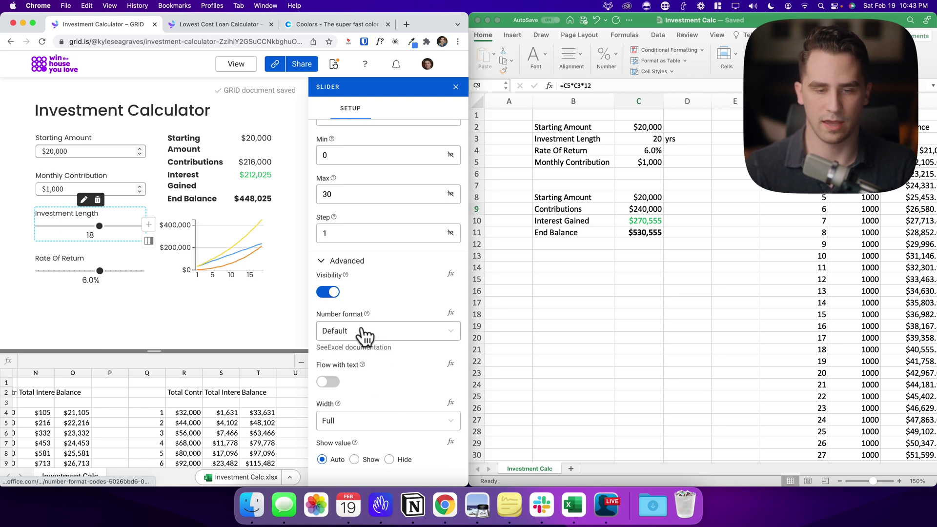
pyautogui.click(237, 254)
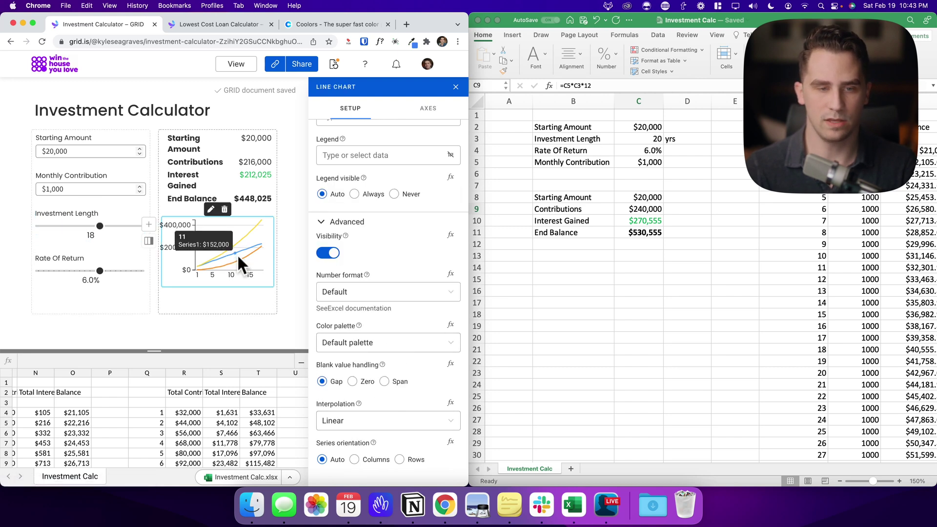
pyautogui.click(366, 343)
pyautogui.click(368, 385)
pyautogui.click(371, 349)
pyautogui.click(359, 411)
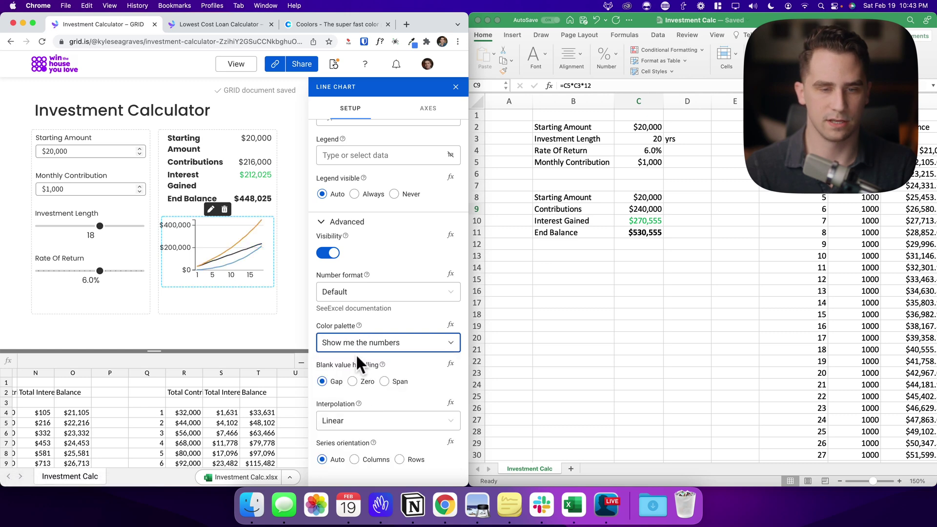
pyautogui.click(357, 347)
pyautogui.click(447, 324)
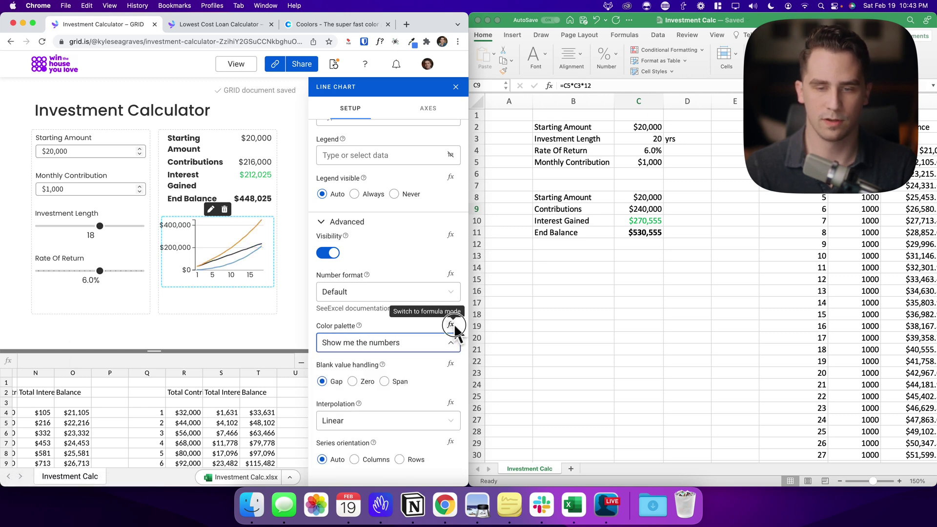
pyautogui.tripleClick(416, 344)
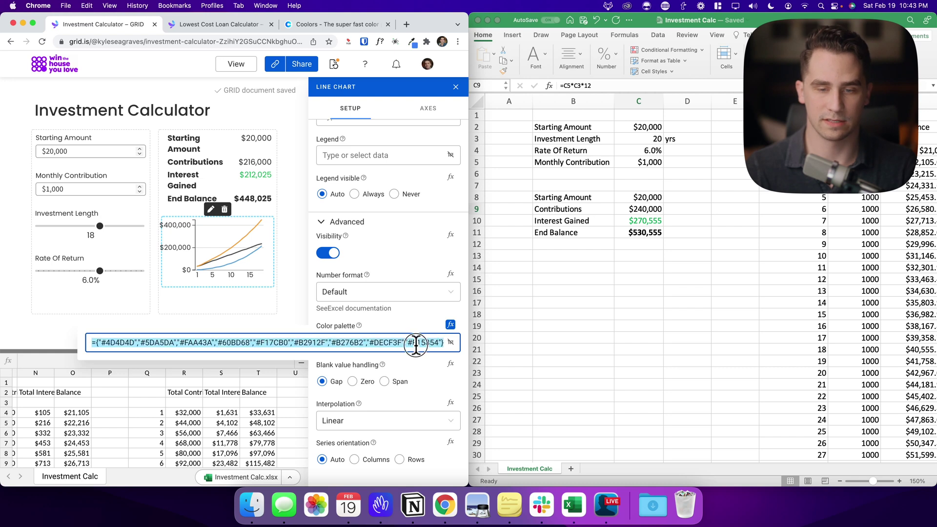
pyautogui.write('={"#4fa3fc","#ff9729"}')
pyautogui.press('Return')
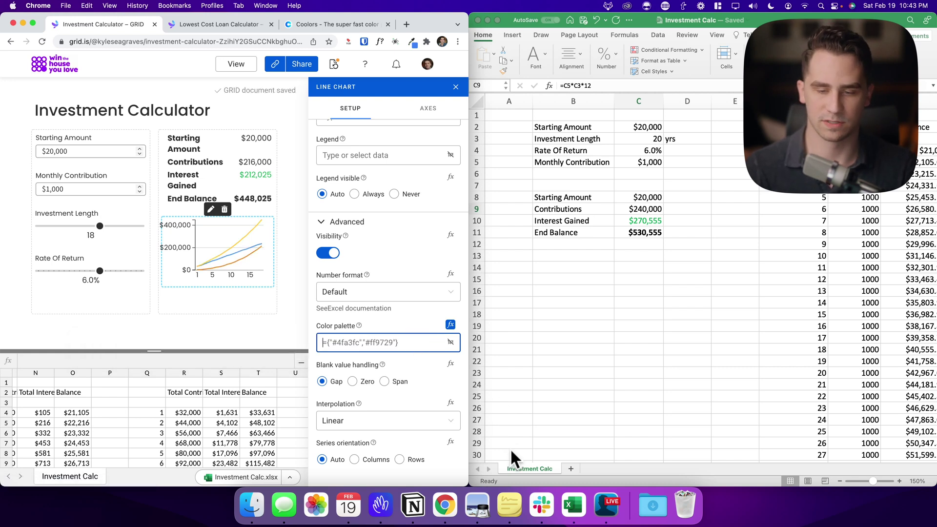
# - Set the chart palette to {"#8C1AF5","#24d681","#3C787E"} from the colour note
pyautogui.click(501, 502)
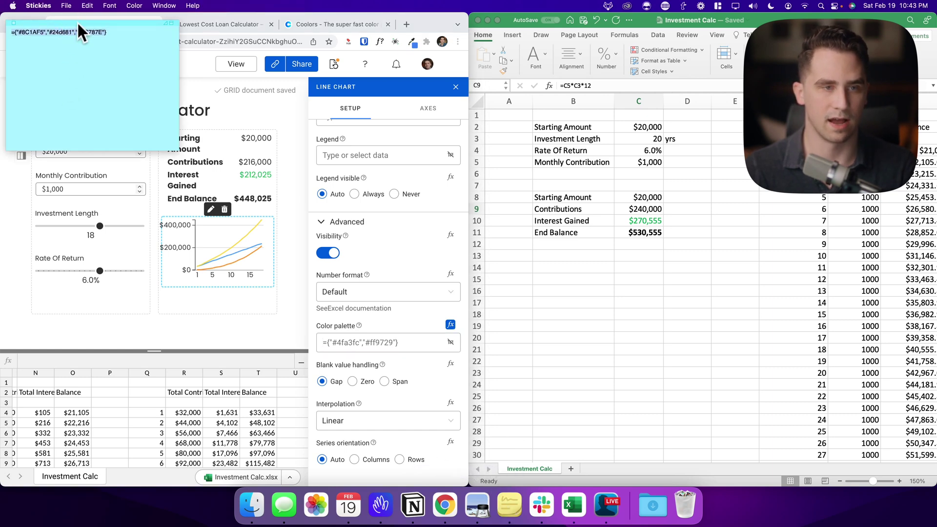
pyautogui.moveTo(77, 21); pyautogui.dragTo(746, 143)
pyautogui.click(347, 344)
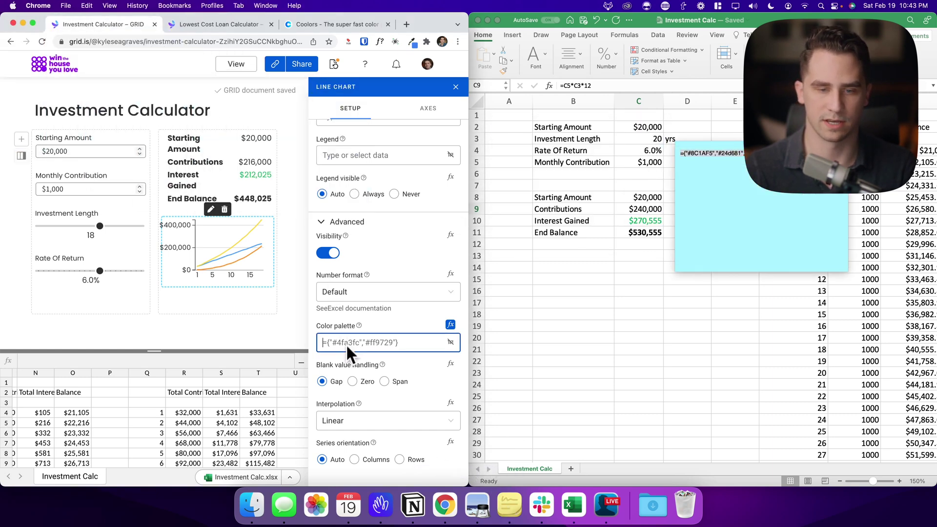
pyautogui.press('super+a')
pyautogui.write('={"#8C1AF5","#24d681","#3C787E"}')
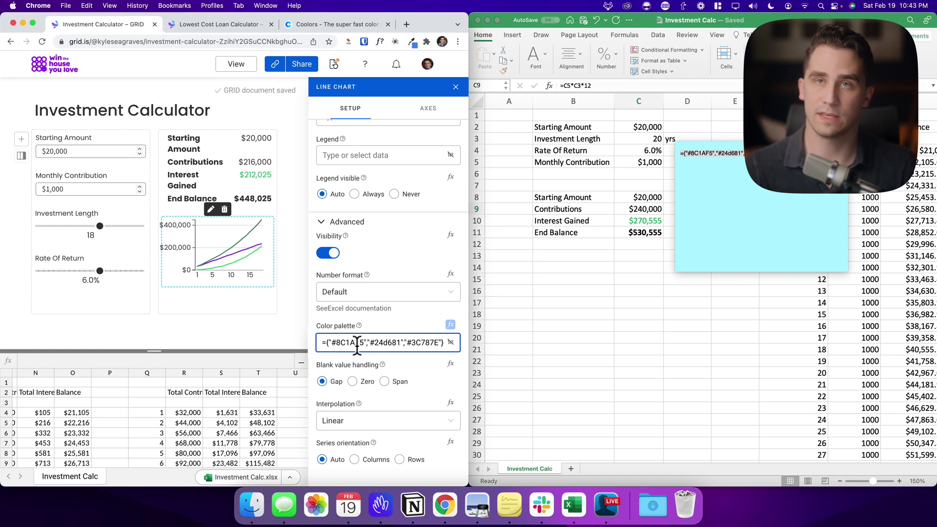
# - Change the chart's element type to Area chart
pyautogui.scroll(3, 361, 277)
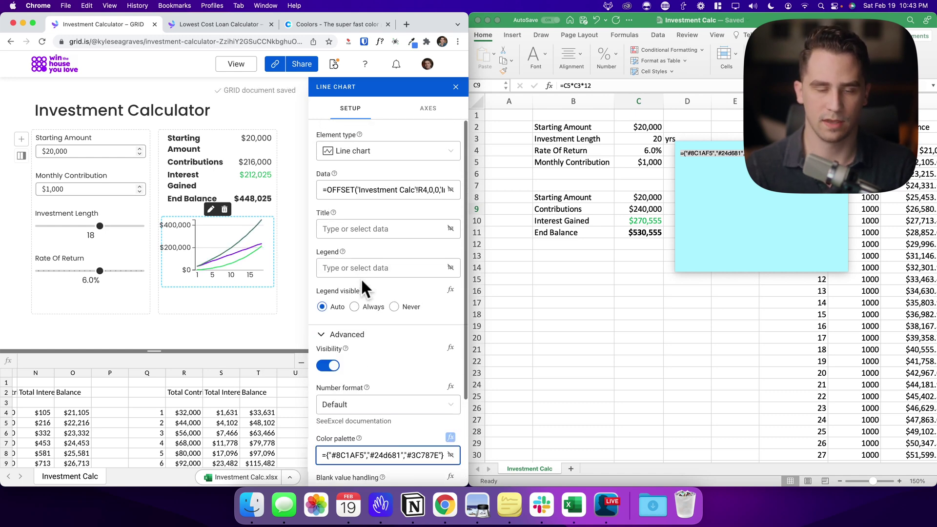
pyautogui.click(372, 145)
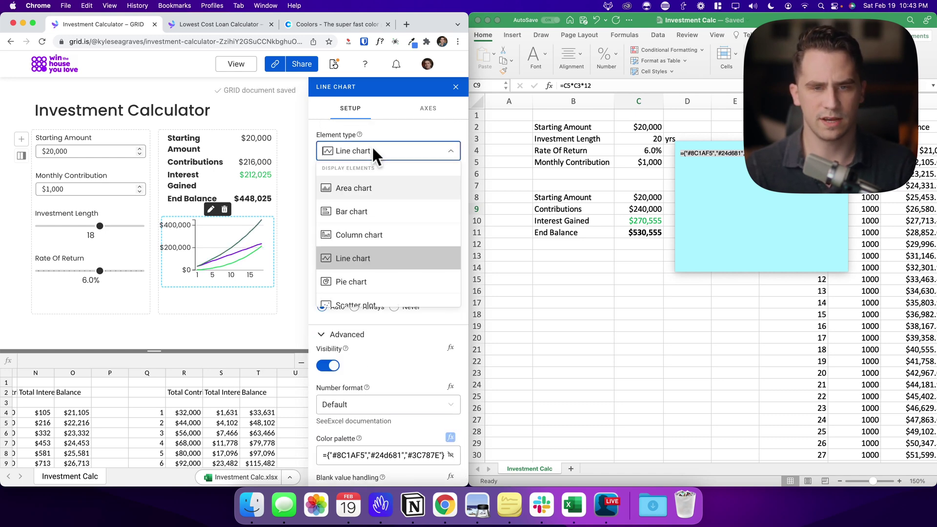
pyautogui.click(384, 194)
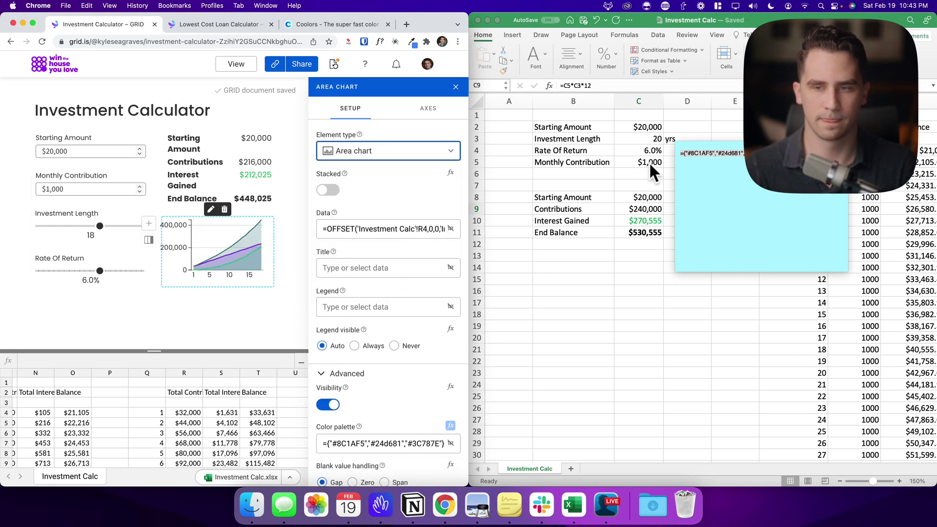
# - Start the Coolors generator and regenerate palettes with Space until 7DDF64 through ED4D6E appears
pyautogui.click(307, 22)
pyautogui.moveTo(323, 65)
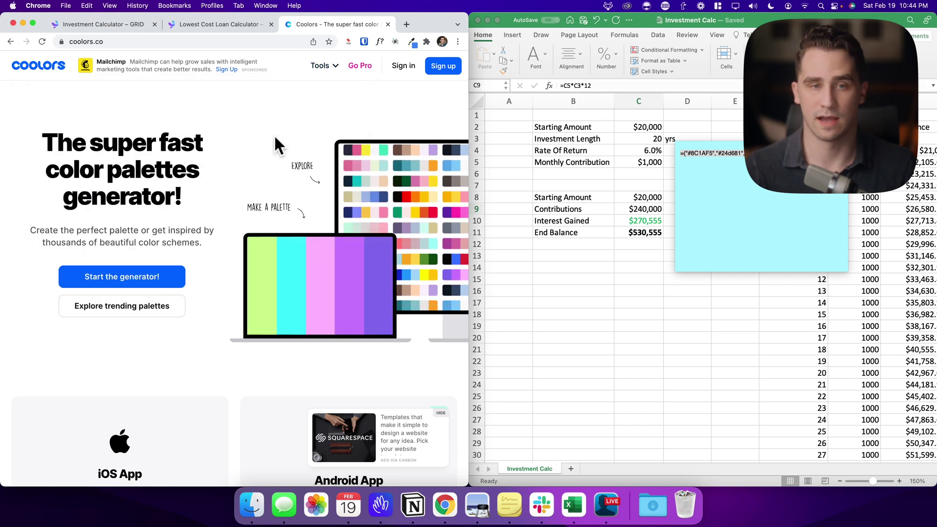
pyautogui.click(157, 285)
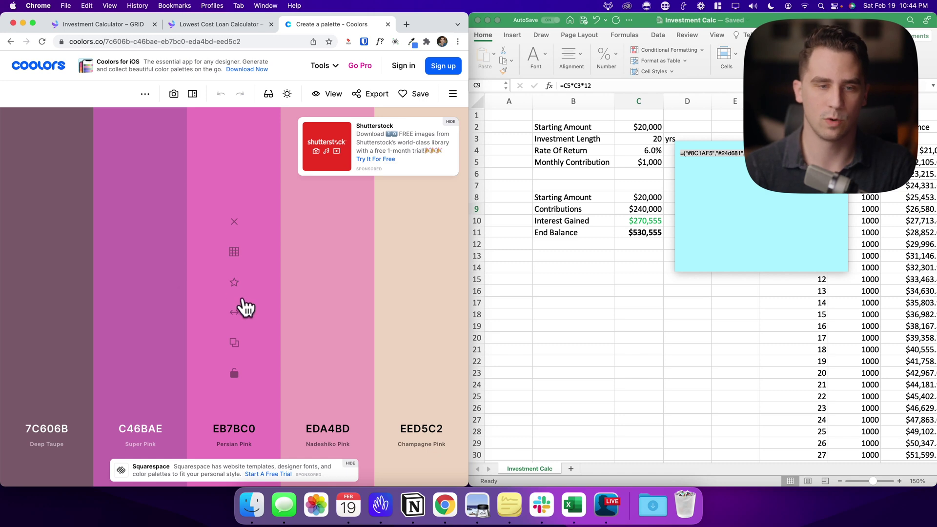
pyautogui.press('space')
pyautogui.press('space')
pyautogui.press('space')
pyautogui.press('space')
pyautogui.press('space')
pyautogui.press('space')
pyautogui.press('space')
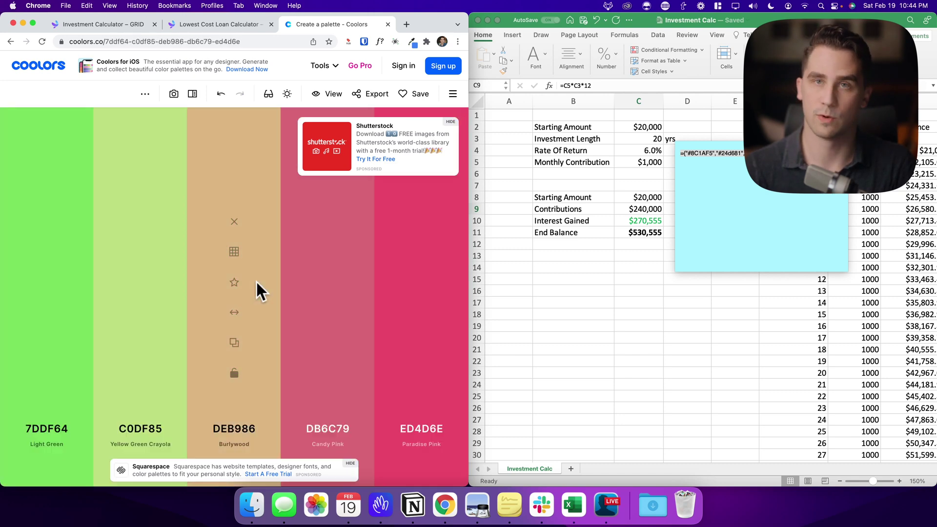
pyautogui.press('space')
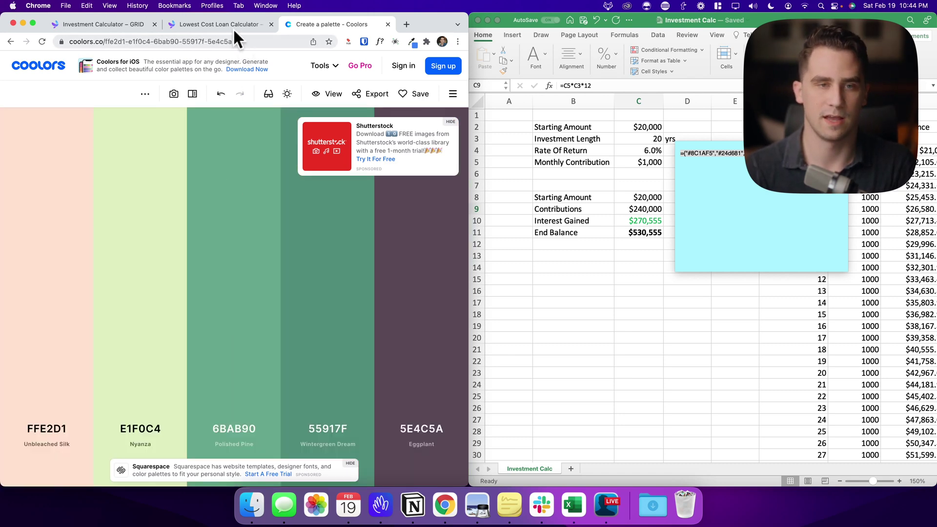
# - Back in the Investment Calculator, select each hex code in the area chart's Color palette field
pyautogui.click(229, 24)
pyautogui.click(133, 27)
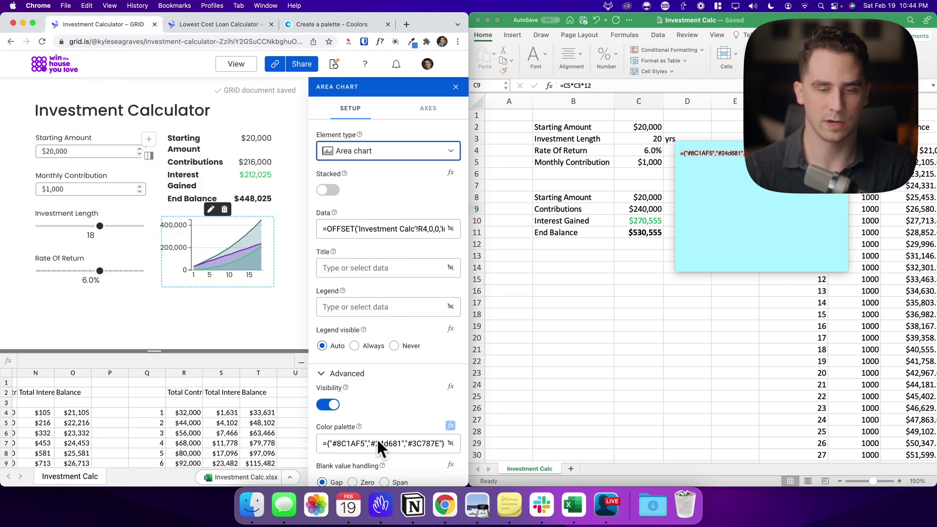
pyautogui.scroll(-2, 376, 438)
pyautogui.click(365, 407)
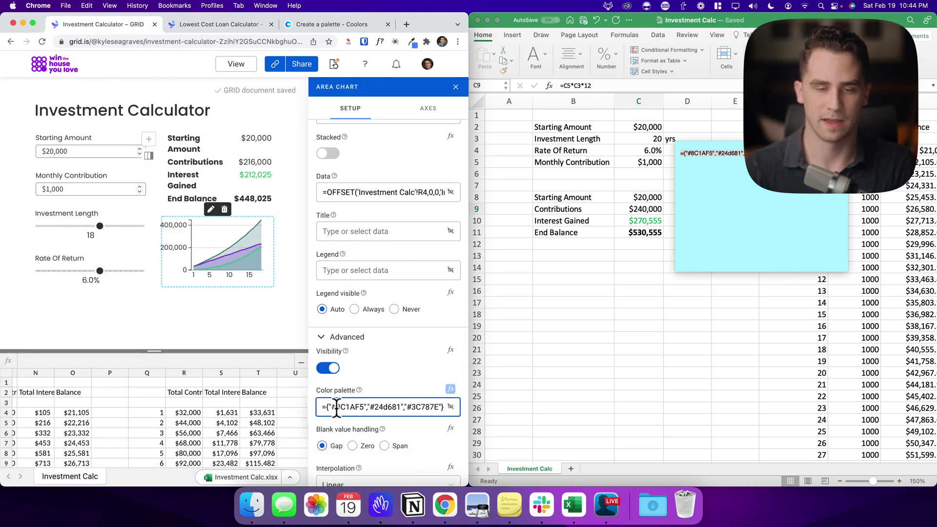
pyautogui.moveTo(345, 407); pyautogui.dragTo(365, 407)
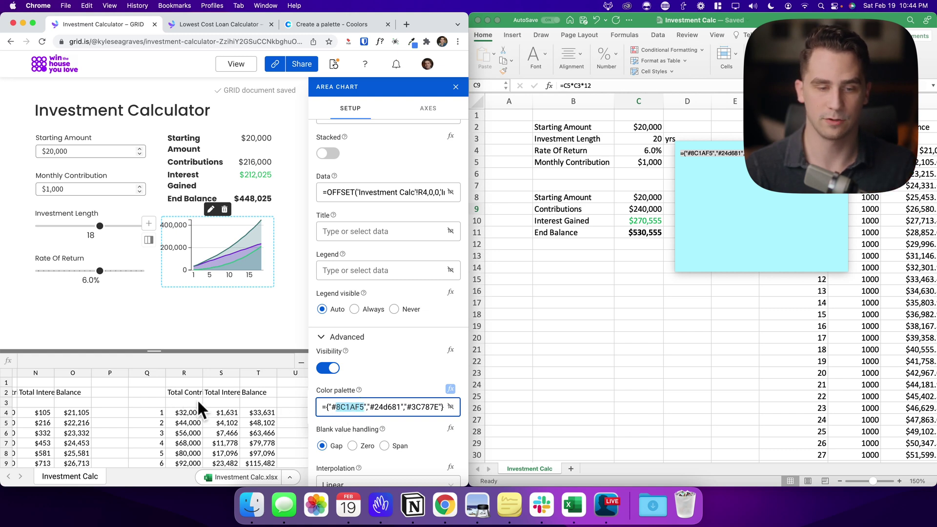
pyautogui.doubleClick(385, 407)
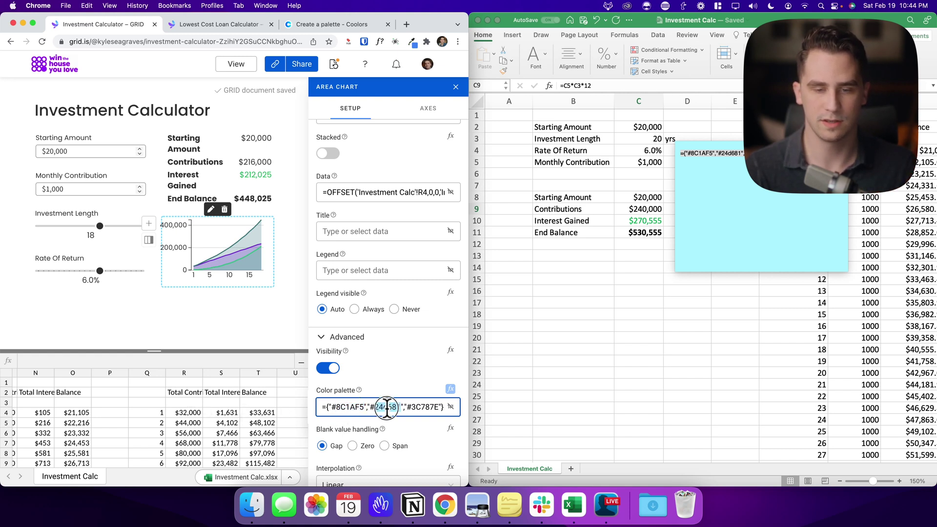
pyautogui.doubleClick(425, 407)
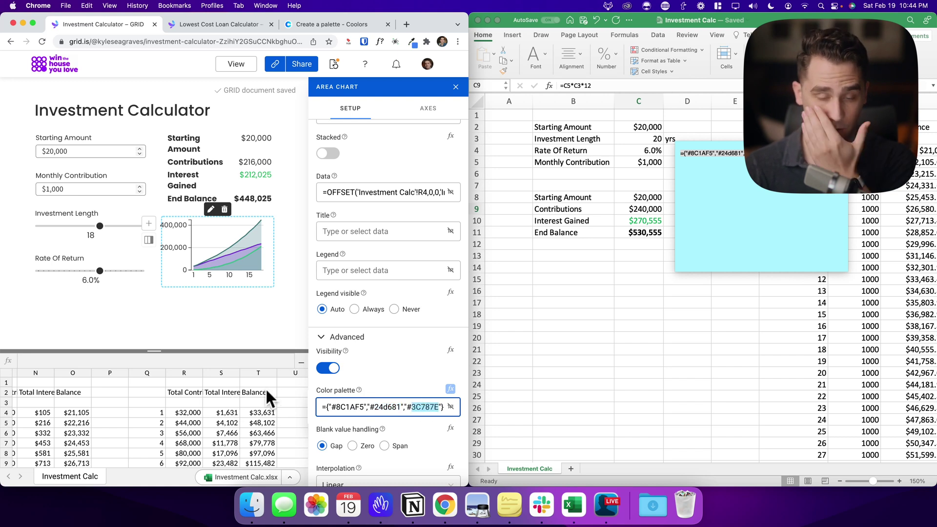
# - Preview the page in View mode and test it with 12 years at 2.5% return
pyautogui.click(236, 64)
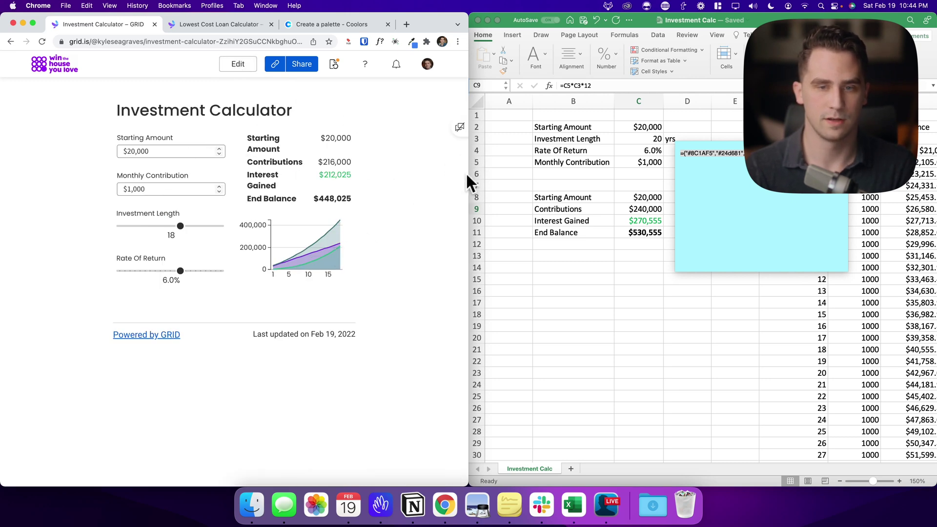
pyautogui.moveTo(468, 183); pyautogui.dragTo(587, 234)
pyautogui.moveTo(240, 226); pyautogui.dragTo(221, 226)
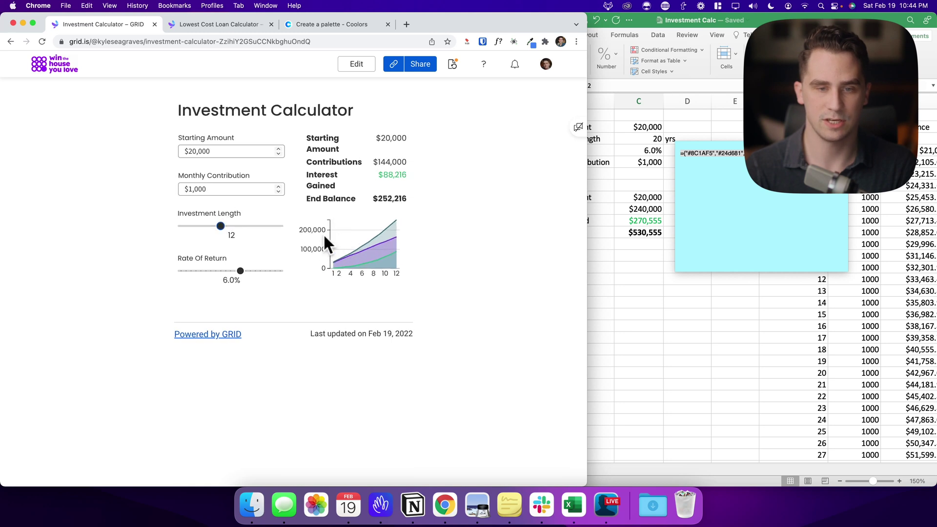
pyautogui.moveTo(240, 270)
pyautogui.mouseDown()
pyautogui.moveTo(213, 270)
pyautogui.moveTo(263, 271)
pyautogui.moveTo(231, 271)
pyautogui.mouseUp()
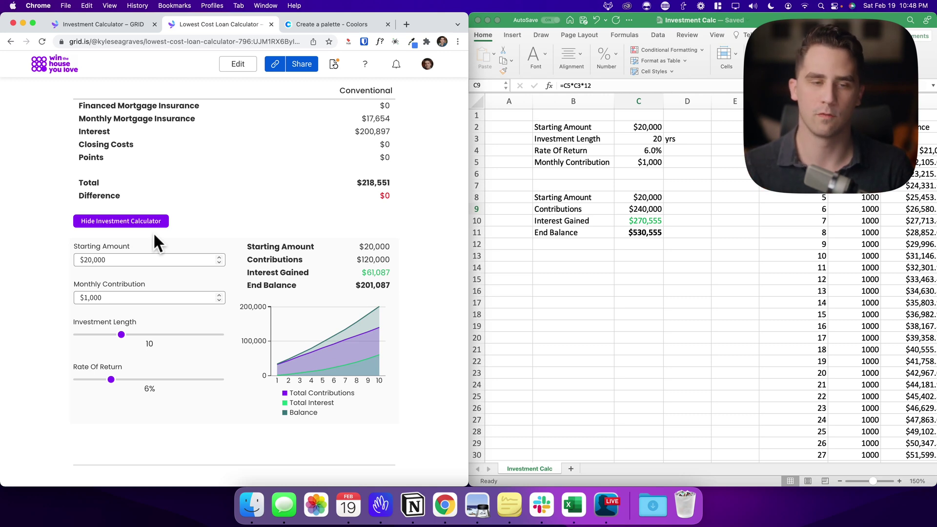
# - Toggle the Hide/Show Investment Calculator button several times, ending with the calculator shown
pyautogui.scroll(2, 195, 251)
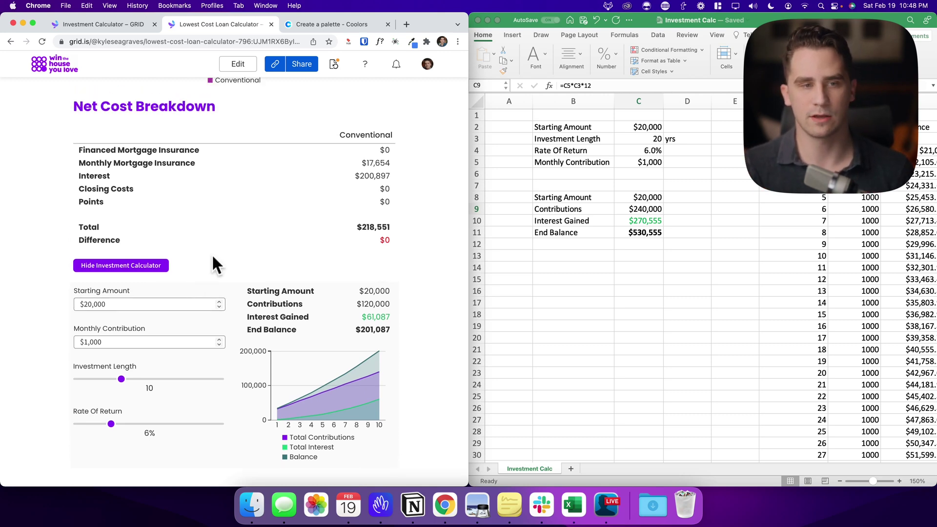
pyautogui.scroll(-2, 224, 256)
pyautogui.scroll(7, 224, 256)
pyautogui.scroll(-15, 225, 256)
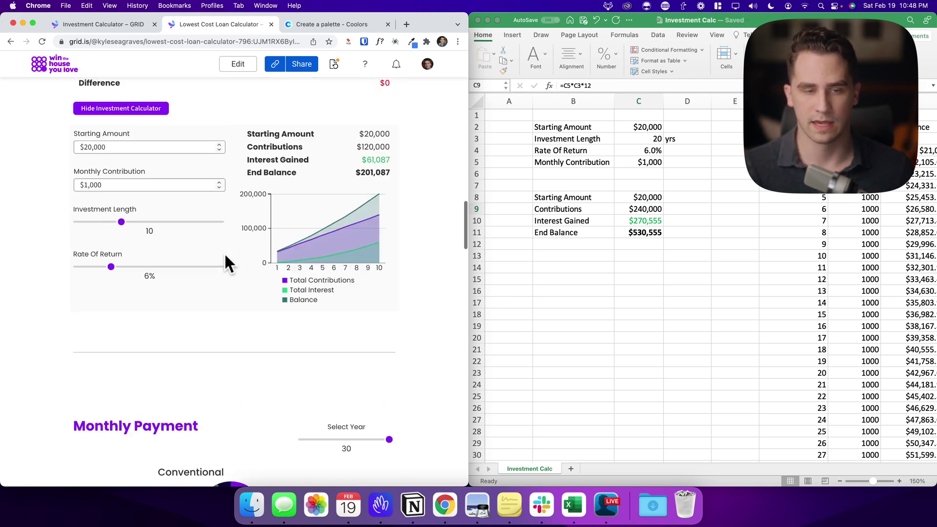
pyautogui.scroll(2, 224, 252)
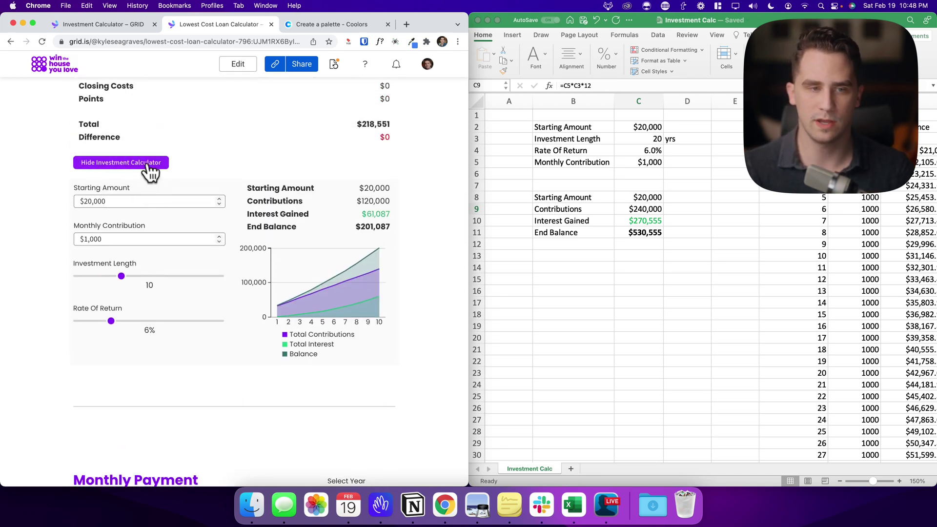
pyautogui.click(145, 165)
pyautogui.click(141, 229)
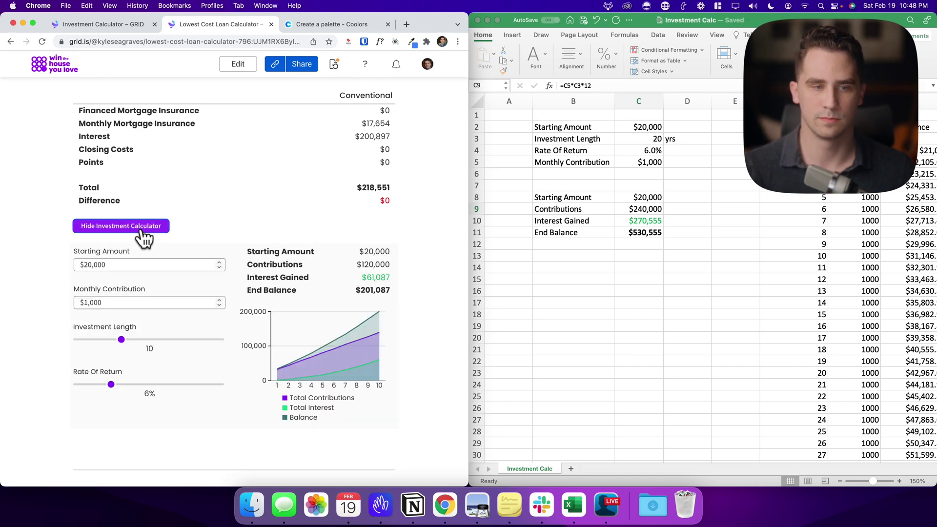
pyautogui.click(142, 236)
pyautogui.click(141, 236)
pyautogui.click(141, 236)
pyautogui.scroll(4, 179, 283)
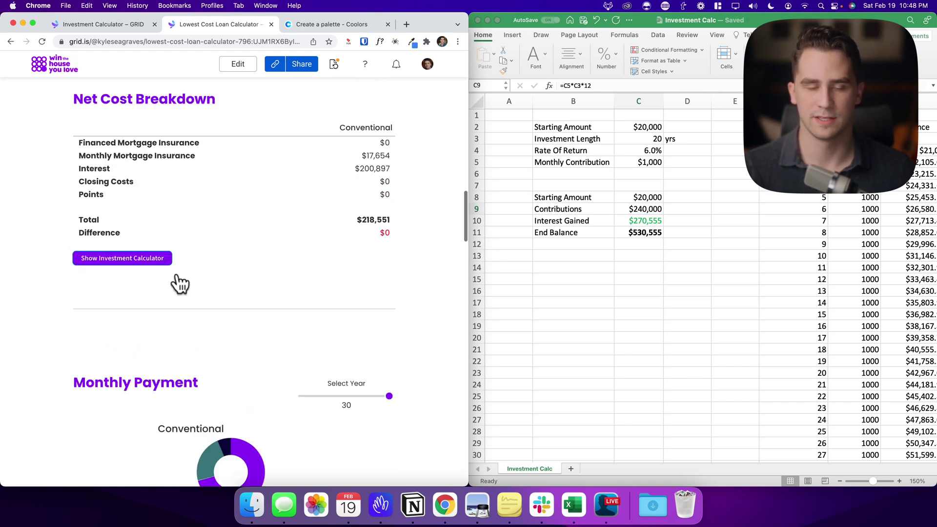
pyautogui.scroll(-2, 180, 282)
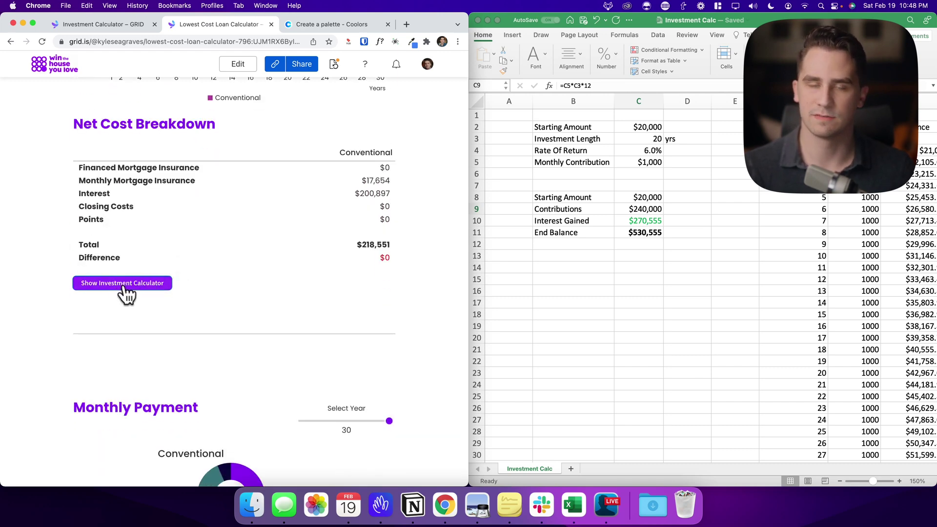
pyautogui.click(123, 283)
pyautogui.scroll(-5, 133, 293)
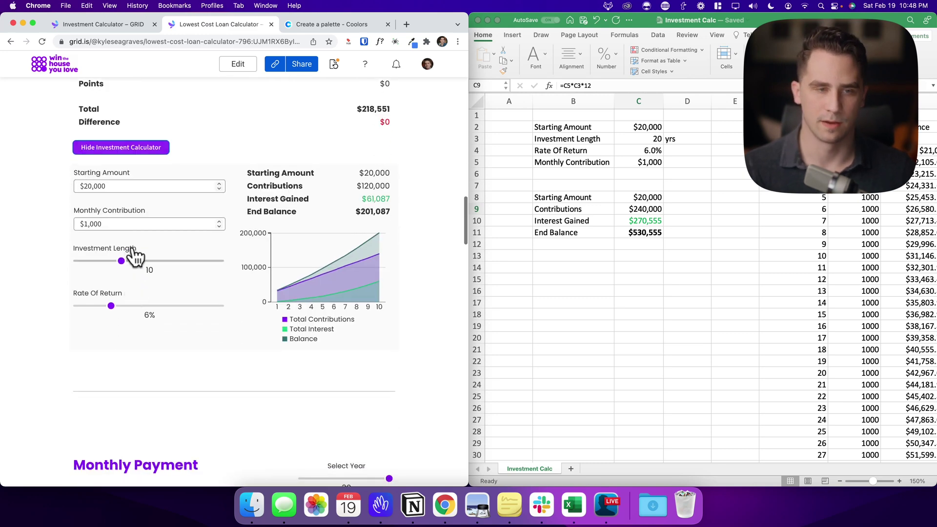
# - Change the calculator section's Background color to #fafafa in Section Options
pyautogui.click(112, 25)
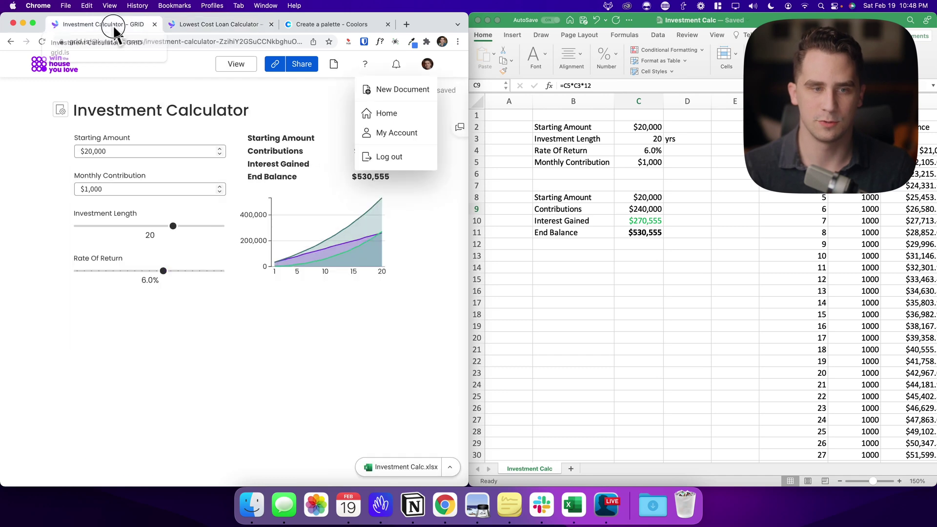
pyautogui.click(61, 156)
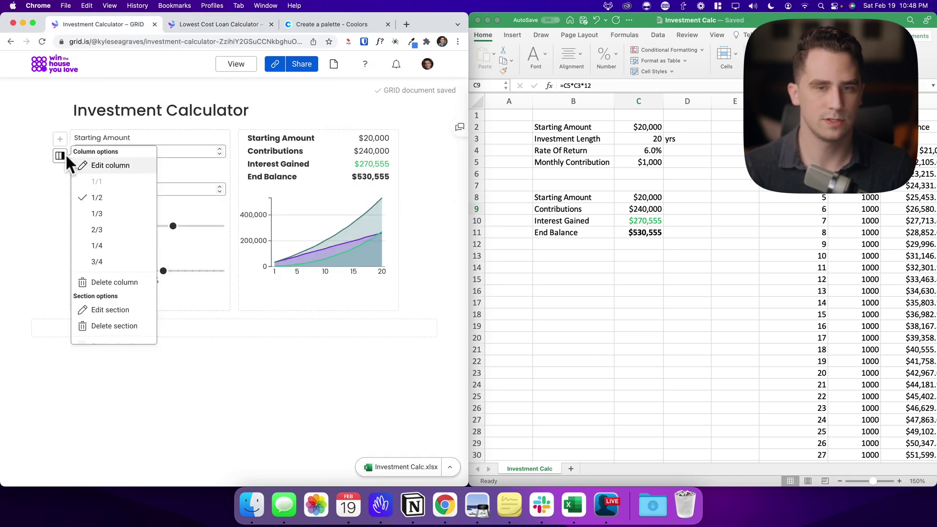
pyautogui.click(120, 306)
pyautogui.click(391, 190)
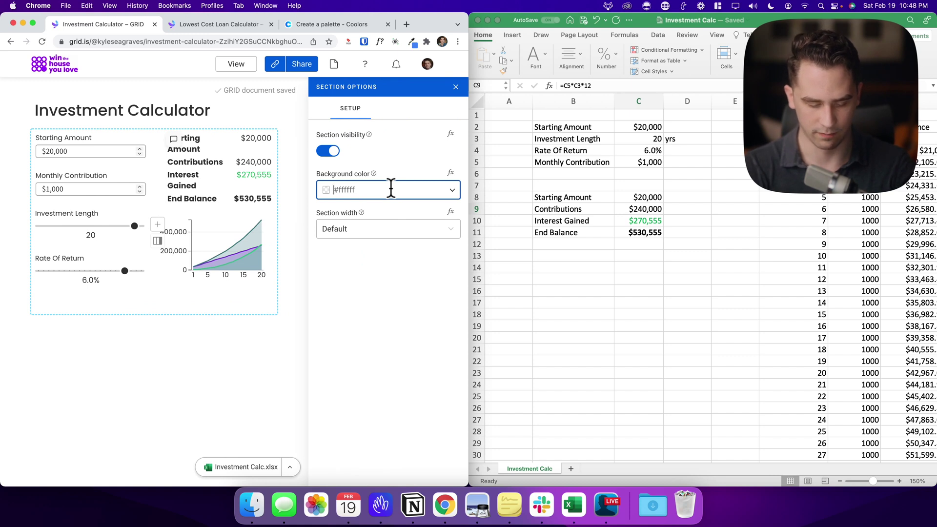
pyautogui.press('super+a')
pyautogui.write('#fafafaf')
pyautogui.press('BackSpace')
pyautogui.click(281, 372)
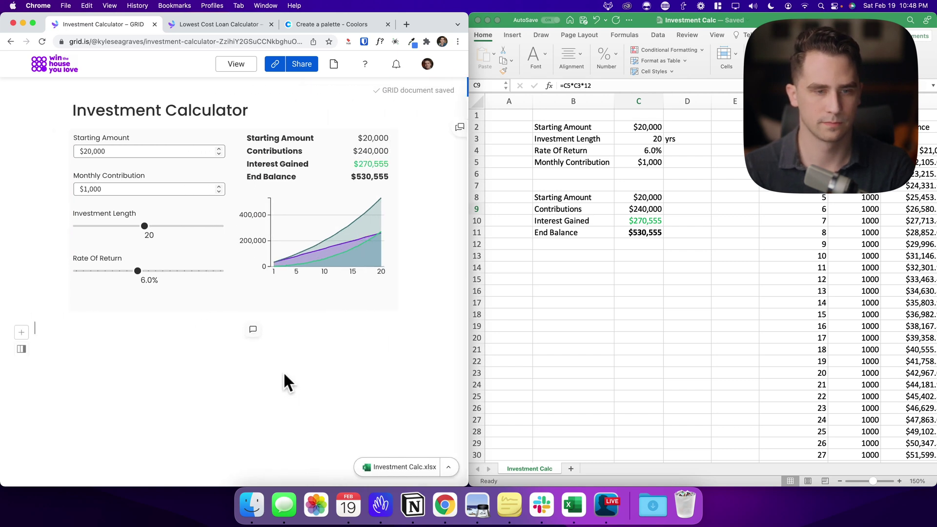
# - Add an empty row under the Investment Calculator title and insert a Button element there
pyautogui.click(261, 108)
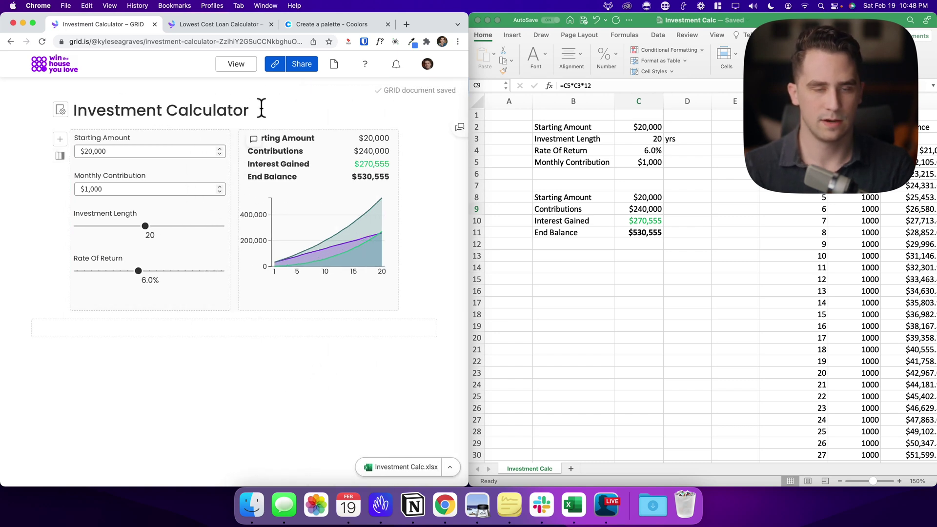
pyautogui.click(194, 134)
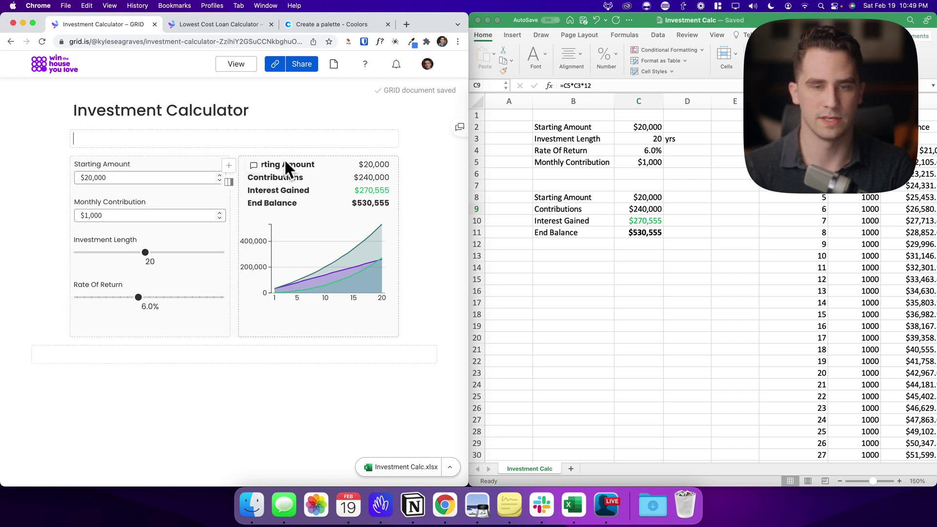
pyautogui.click(117, 138)
pyautogui.write('/')
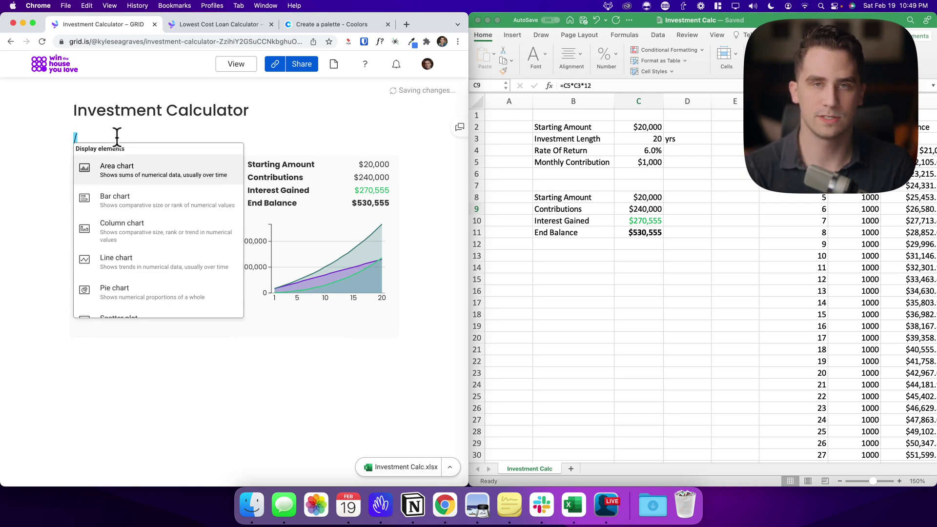
pyautogui.write('butt')
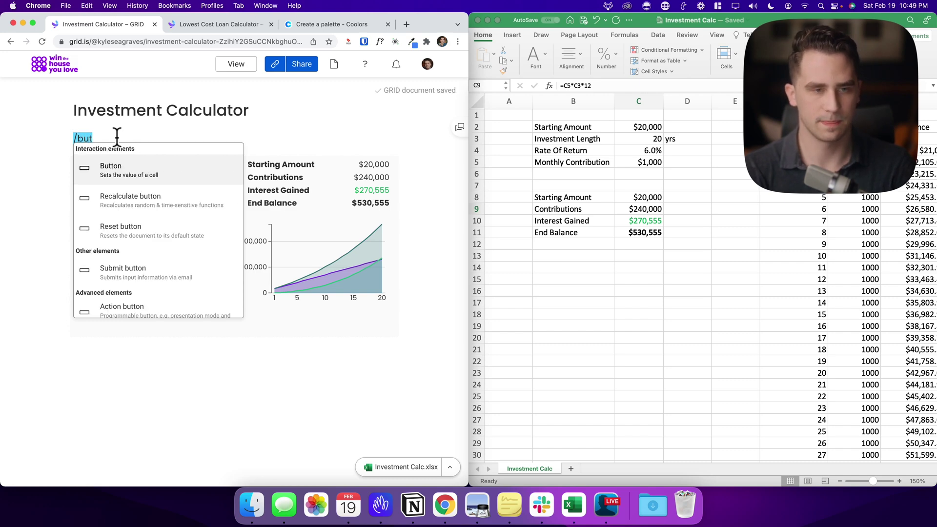
pyautogui.click(133, 165)
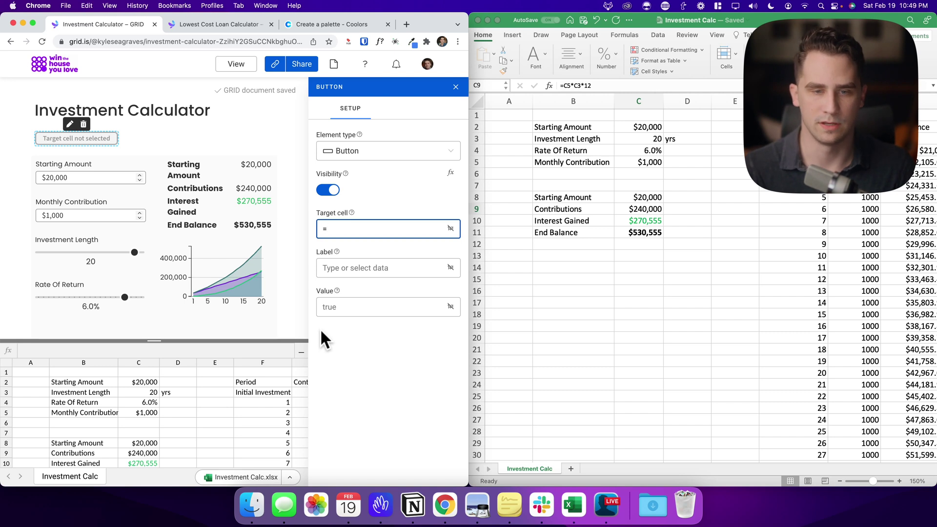
pyautogui.click(131, 137)
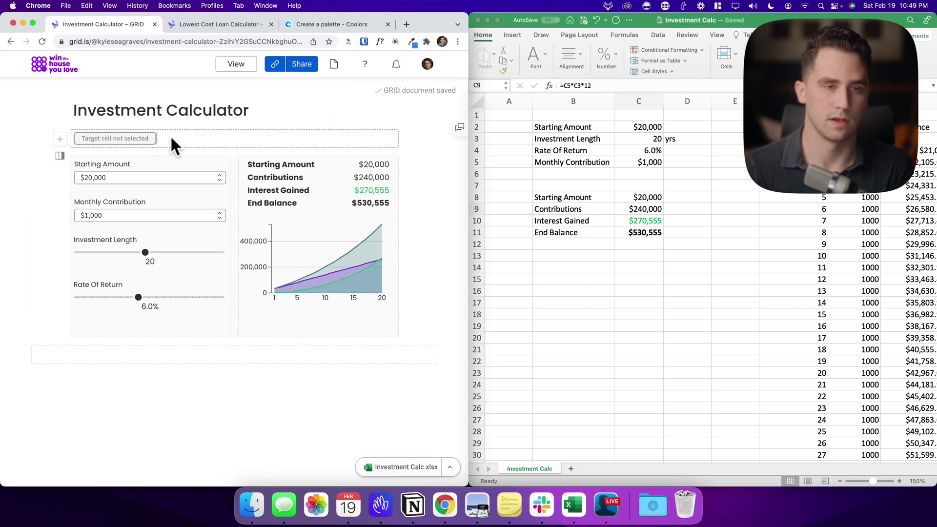
pyautogui.click(59, 139)
pyautogui.scroll(-10, 130, 266)
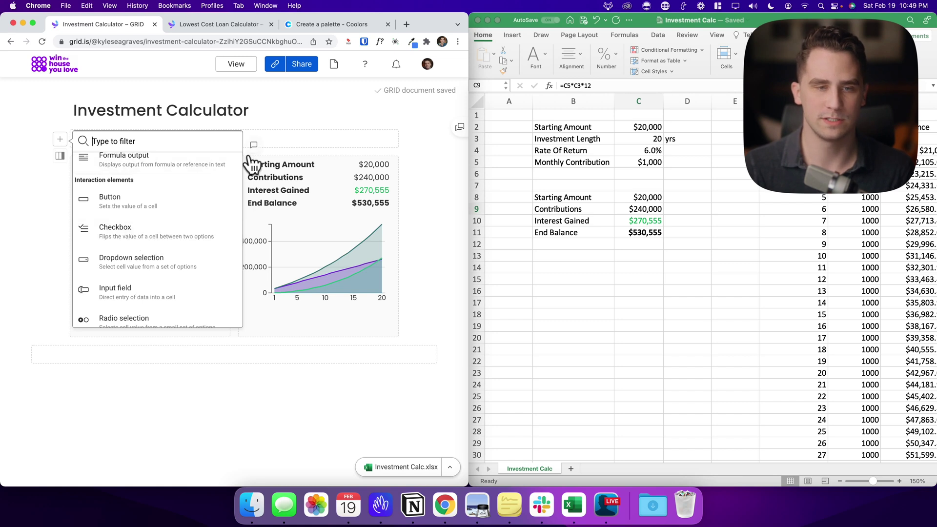
pyautogui.click(147, 239)
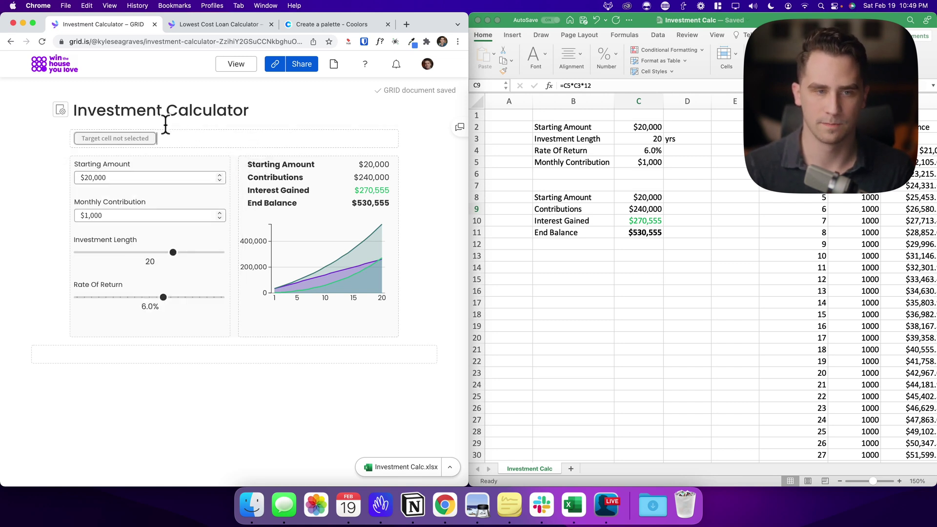
# - Enter the 'Show Investmen' label in B14 and widen column B to fit
pyautogui.click(599, 259)
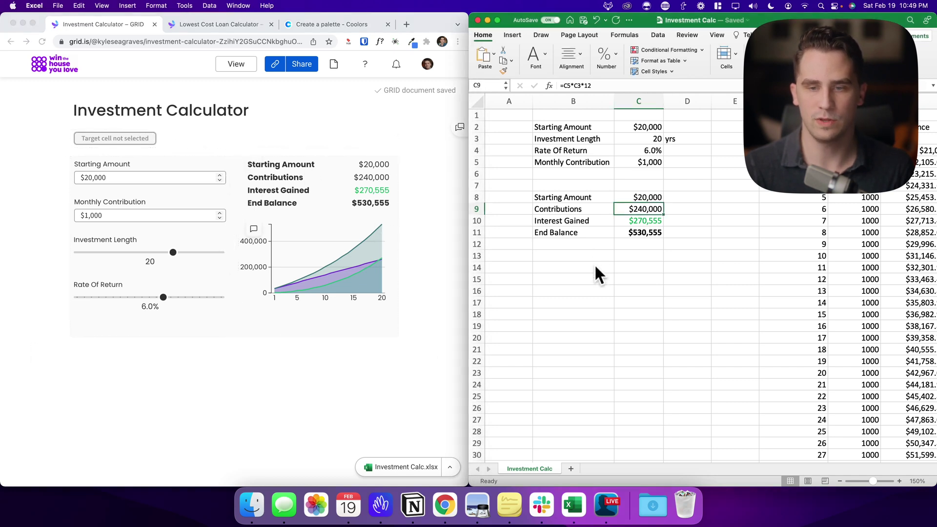
pyautogui.click(594, 266)
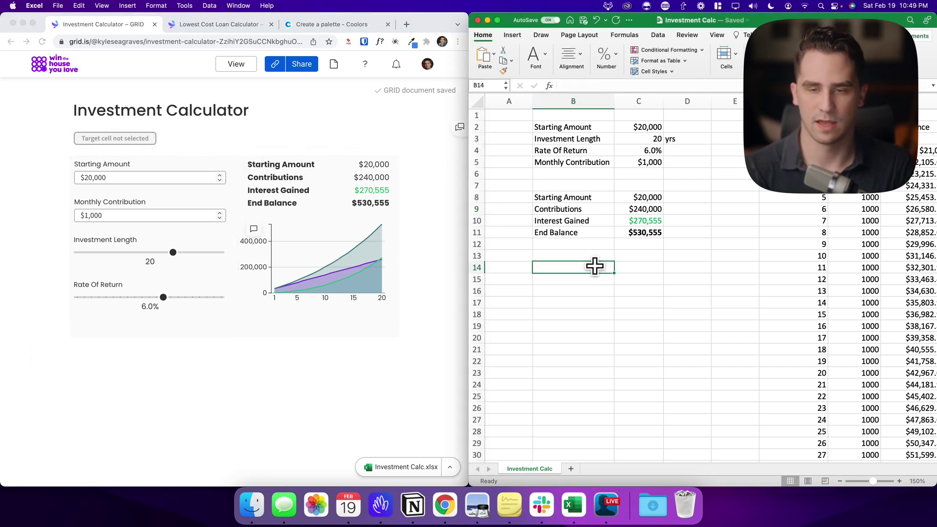
pyautogui.click(654, 267)
pyautogui.click(603, 269)
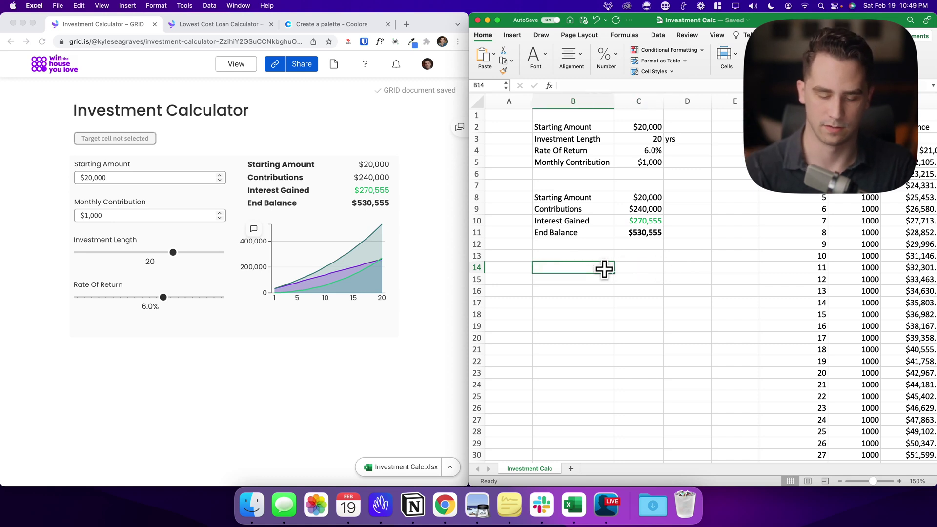
pyautogui.write('S')
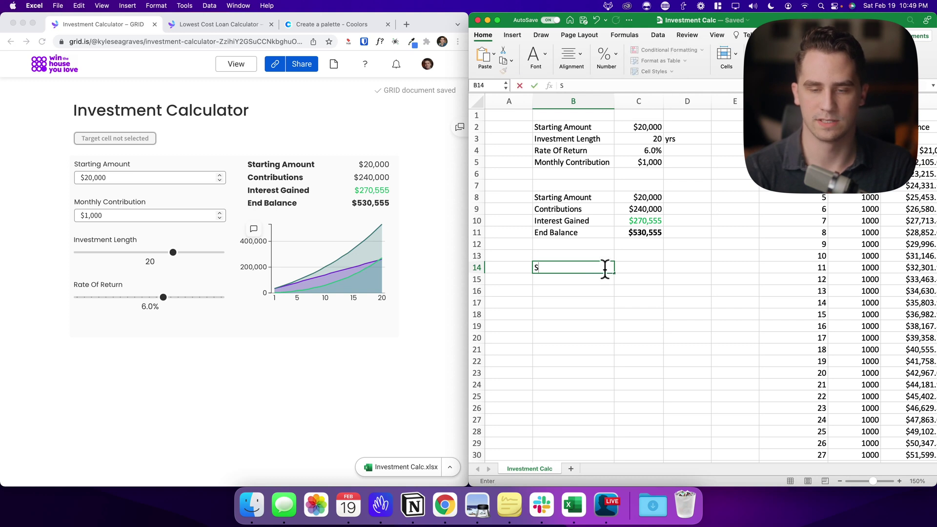
pyautogui.write('how ')
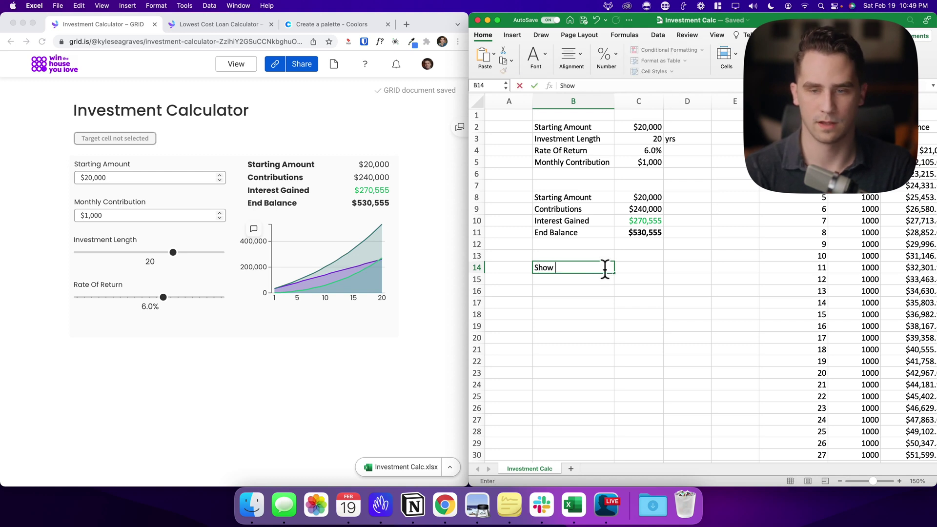
pyautogui.write('Investment Caclulator')
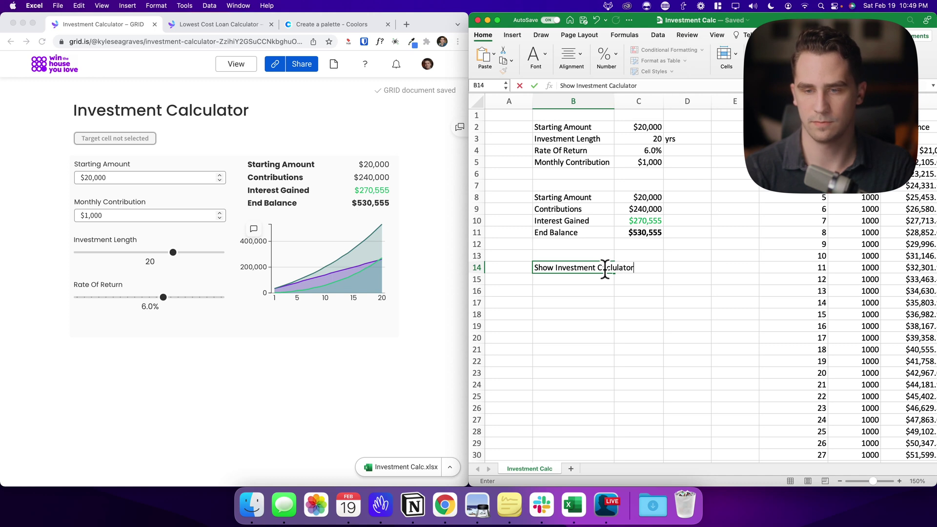
pyautogui.press('Return')
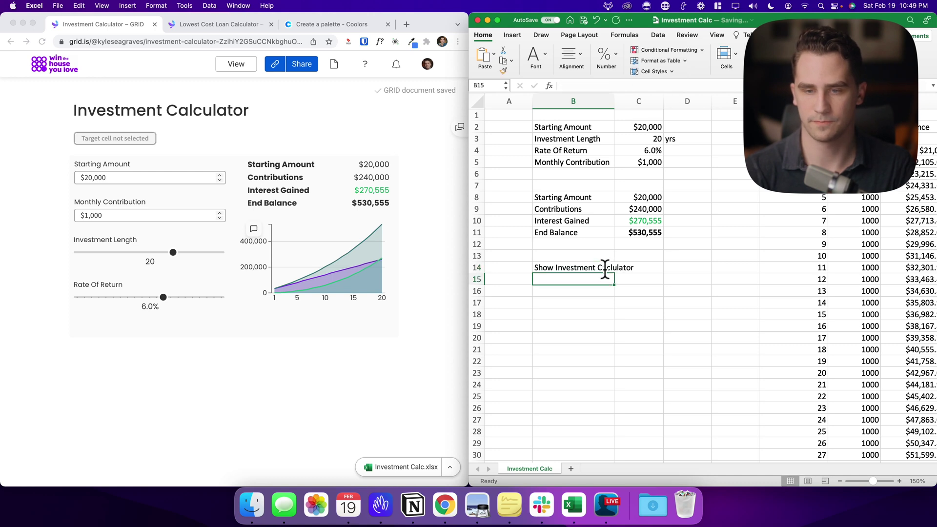
pyautogui.moveTo(613, 98); pyautogui.dragTo(639, 100)
# - Correct the B14 label to 'Show Investment Calculator' and enter FALSE in C14
pyautogui.click(600, 269)
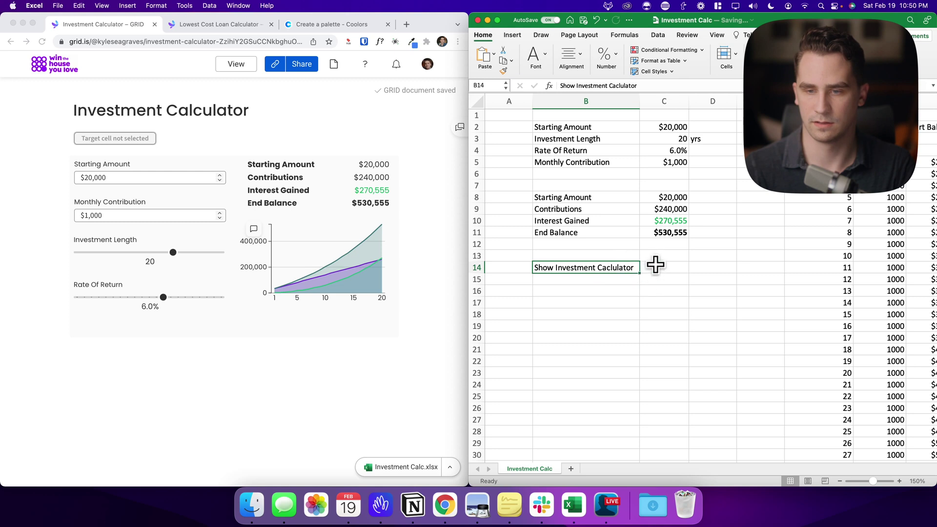
pyautogui.doubleClick(623, 81)
pyautogui.write('Calculator')
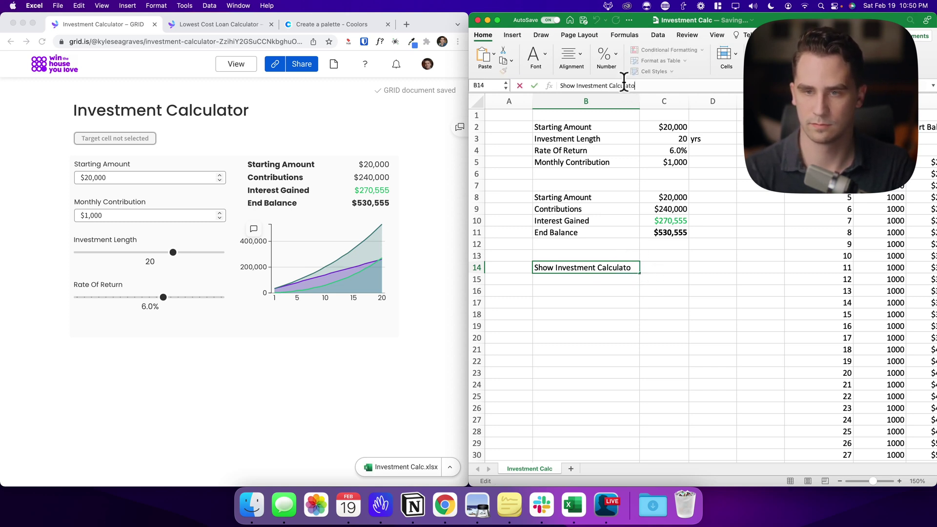
pyautogui.click(651, 267)
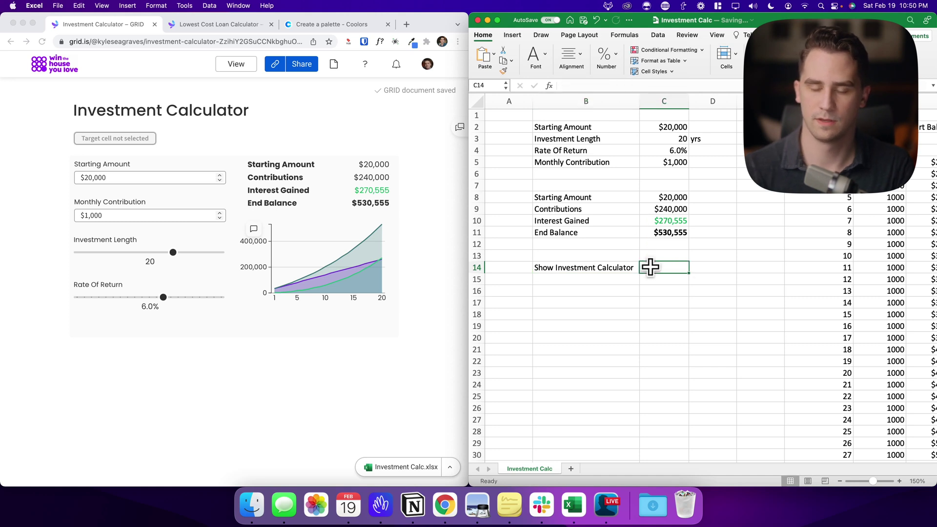
pyautogui.write('FALSE')
pyautogui.press('Return')
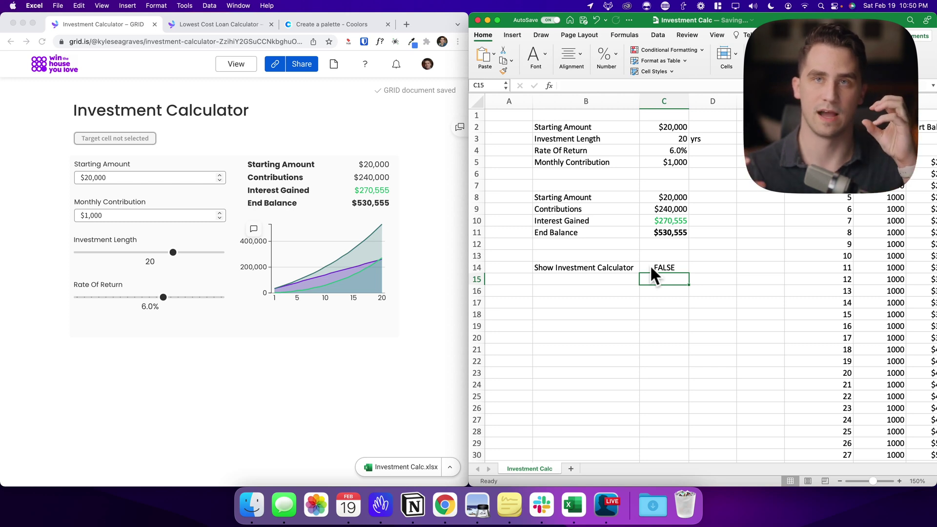
# - Enter =IF(C14=FALSE,TRUE,FALSE) in C15 so it mirrors the opposite of C14
pyautogui.click(649, 264)
pyautogui.click(652, 279)
pyautogui.write('=if')
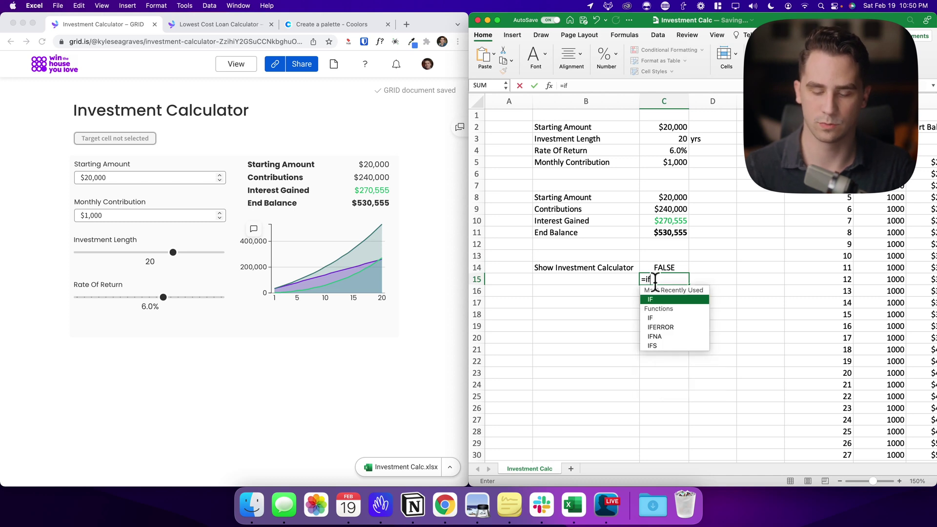
pyautogui.write('(')
pyautogui.click(663, 267)
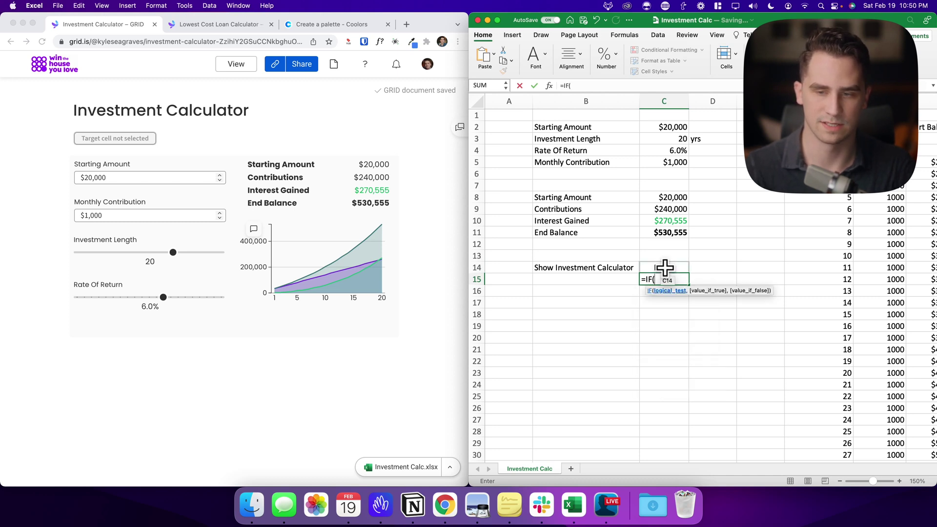
pyautogui.write('=false,')
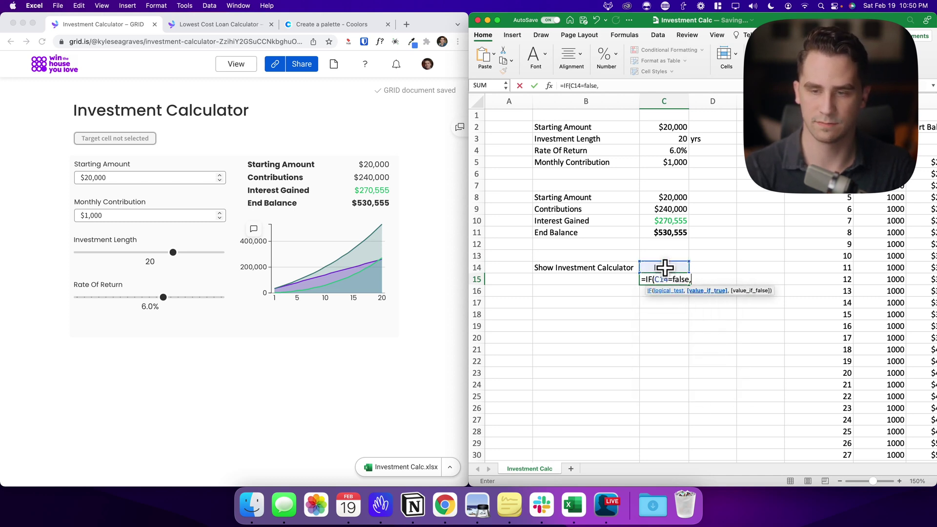
pyautogui.write('true,false')
# - Test the formula by setting C14 to TRUE, then back to FALSE
pyautogui.click(664, 267)
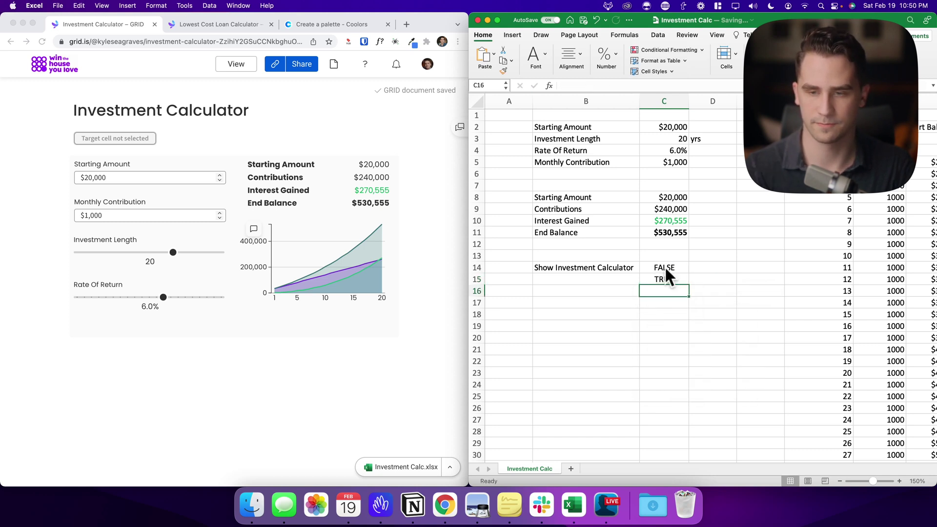
pyautogui.write('true')
pyautogui.press('Return')
pyautogui.click(664, 267)
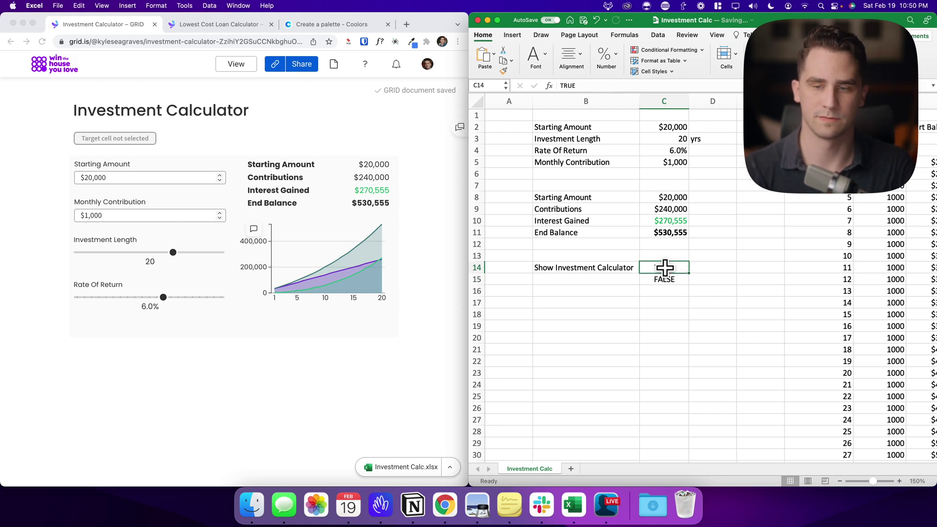
pyautogui.write('false')
pyautogui.press('Return')
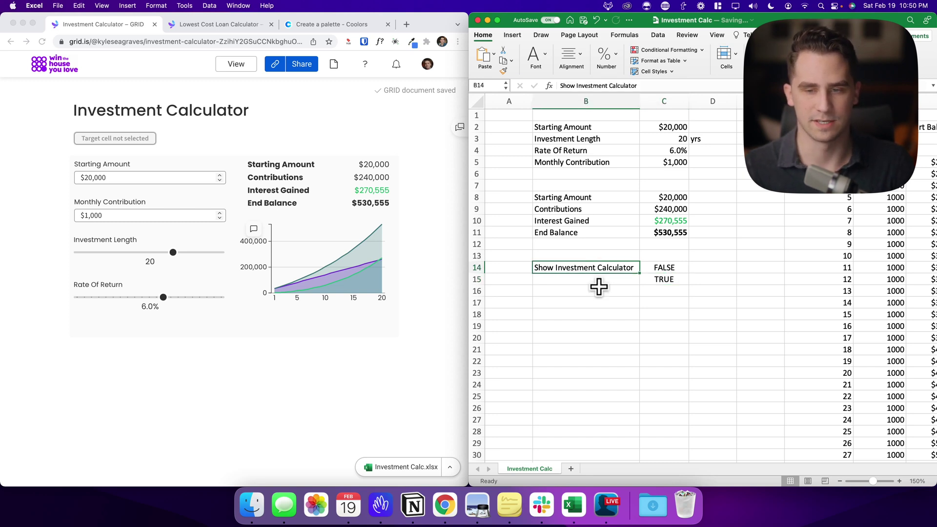
# - Replace B14's label with =IF(C14=FALSE,"Show Investment Calculator","Hide Investment Calculator")
pyautogui.click(672, 270)
pyautogui.click(613, 265)
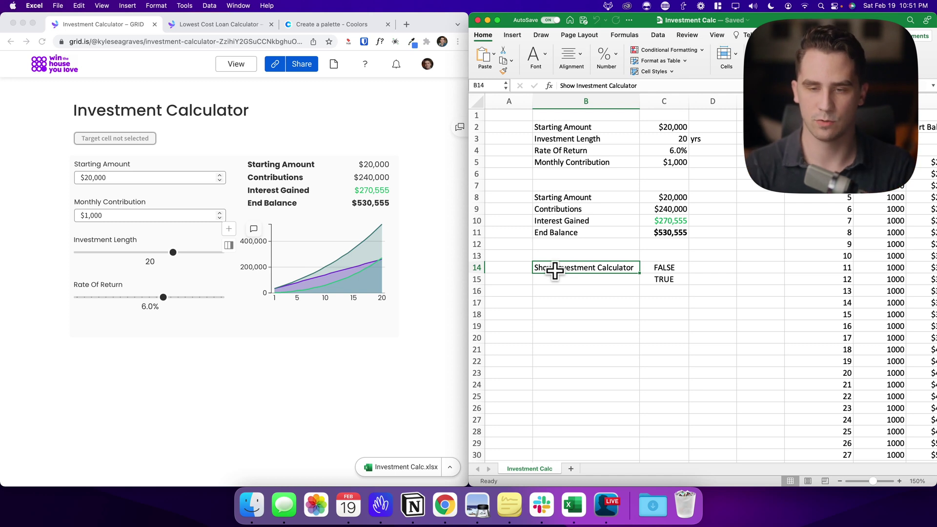
pyautogui.tripleClick(590, 86)
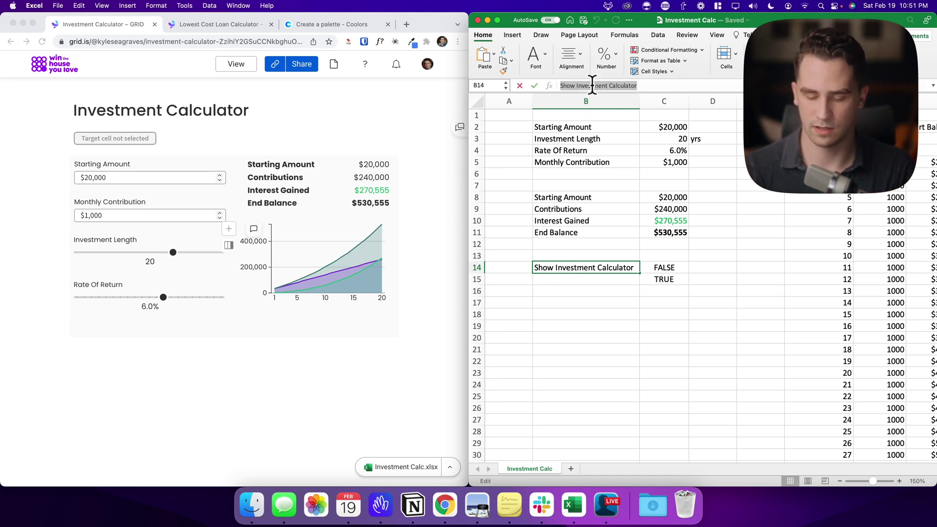
pyautogui.press('BackSpace')
pyautogui.write('=IF(')
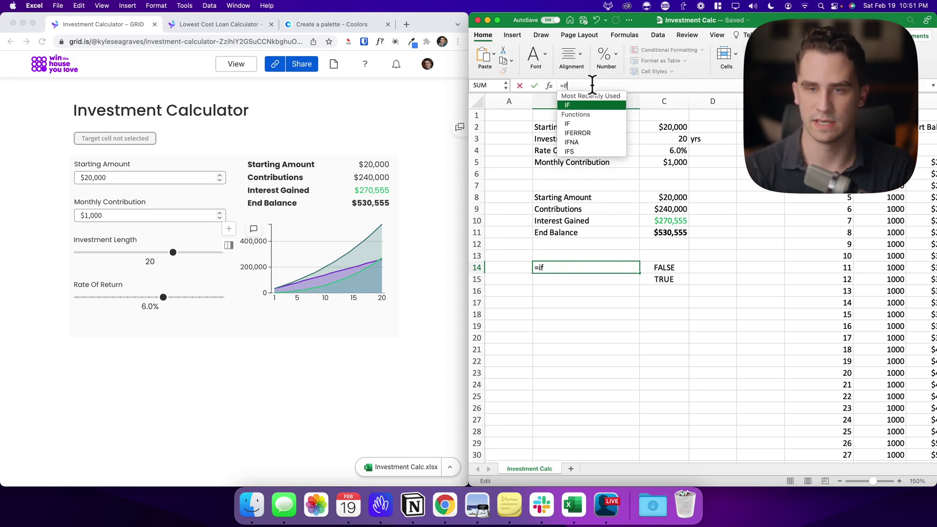
pyautogui.click(662, 268)
pyautogui.write('=fals')
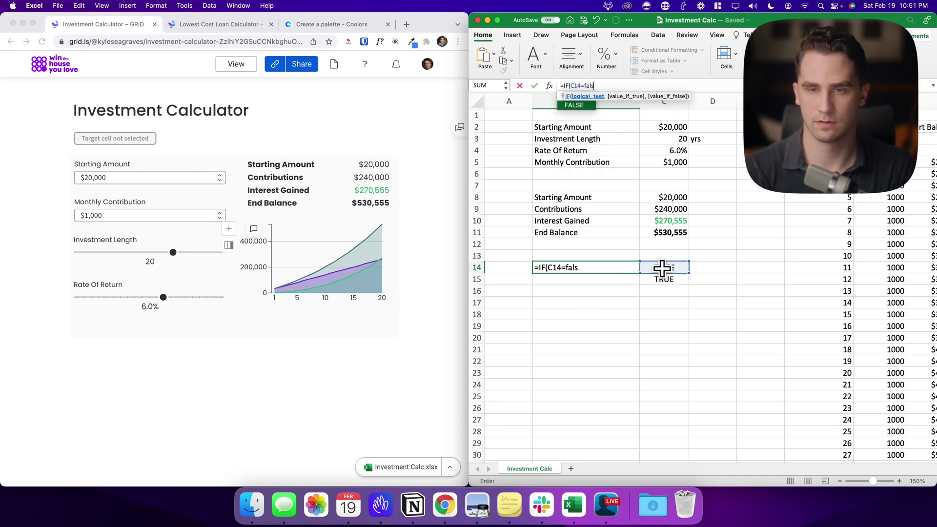
pyautogui.write('e,"Show Investment Calculator",')
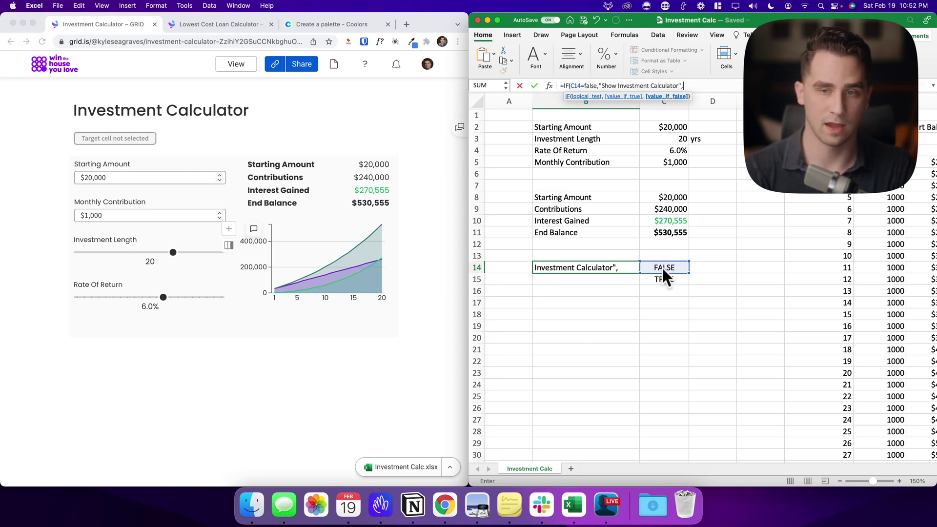
pyautogui.write(' "Show Investment Calculator"')
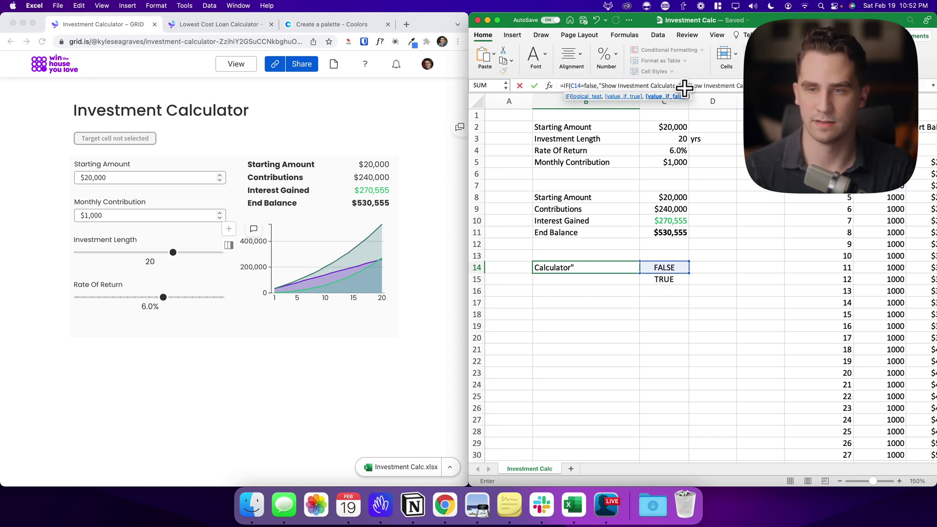
pyautogui.moveTo(684, 85); pyautogui.dragTo(697, 84)
pyautogui.write('"Hide')
pyautogui.press('Return')
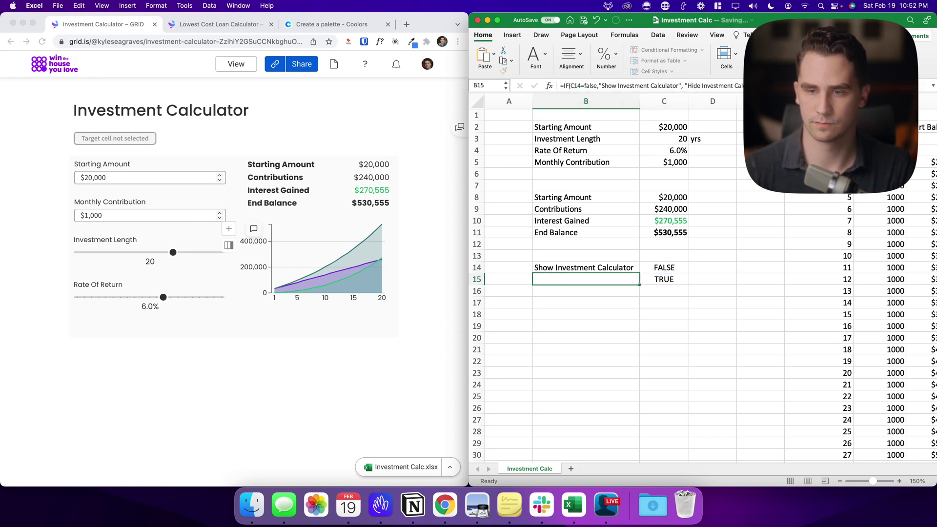
# - Test the label by setting C14 to TRUE then FALSE, and recheck B14's formula
pyautogui.click(653, 268)
pyautogui.write('TRUE')
pyautogui.press('Return')
pyautogui.click(652, 265)
pyautogui.write('fals')
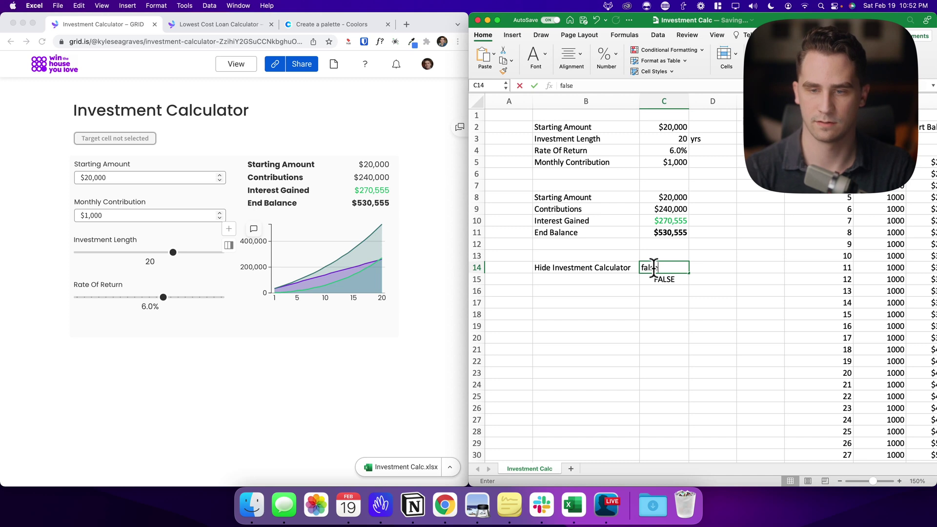
pyautogui.write('e')
pyautogui.press('Return')
pyautogui.click(623, 289)
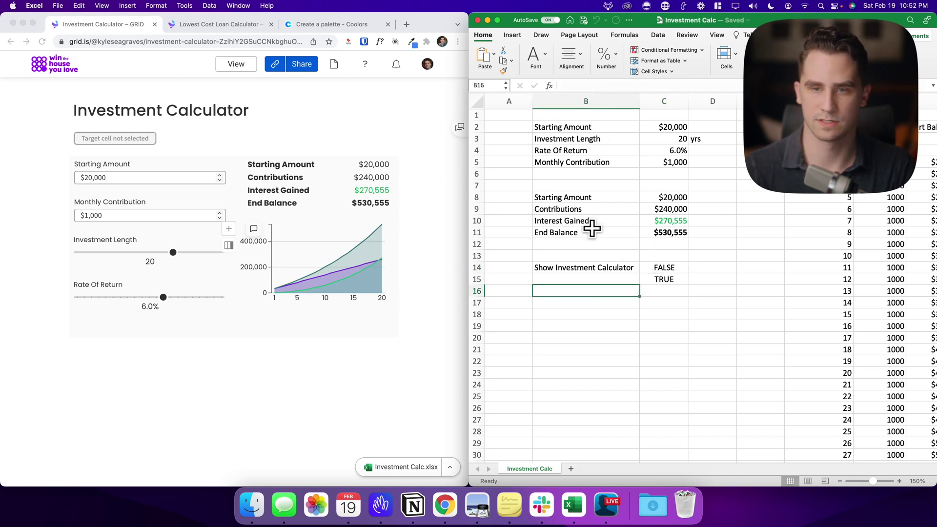
pyautogui.click(602, 270)
# - Set the button's target cell to C14, its label to B14 and its value to C15
pyautogui.click(154, 142)
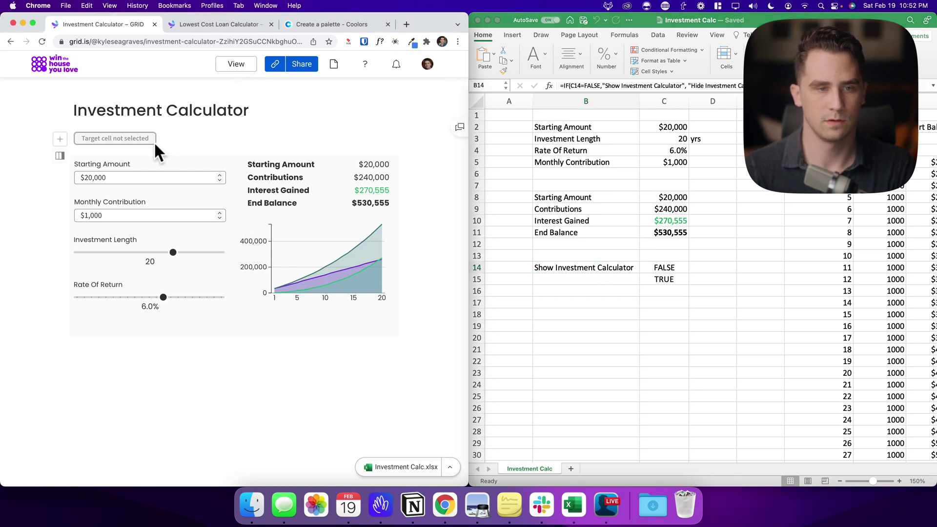
pyautogui.doubleClick(112, 135)
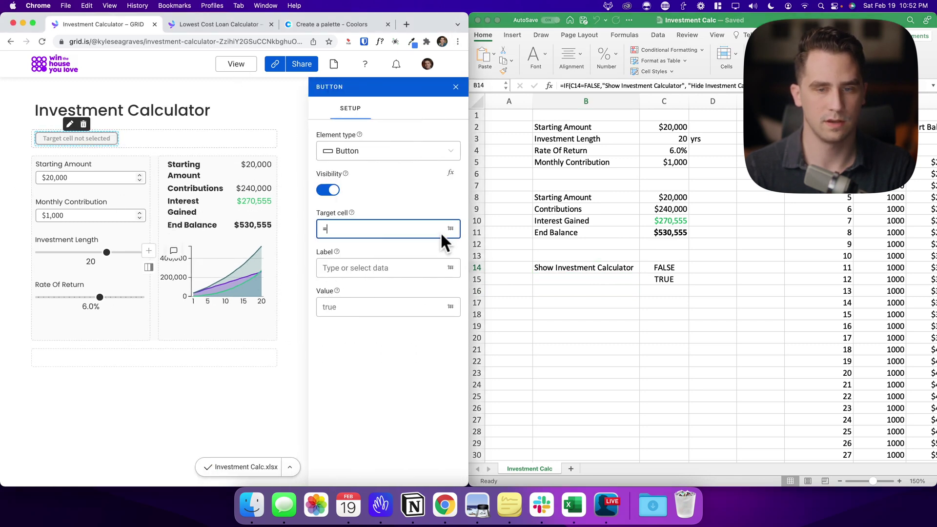
pyautogui.click(450, 229)
pyautogui.scroll(-2, 165, 408)
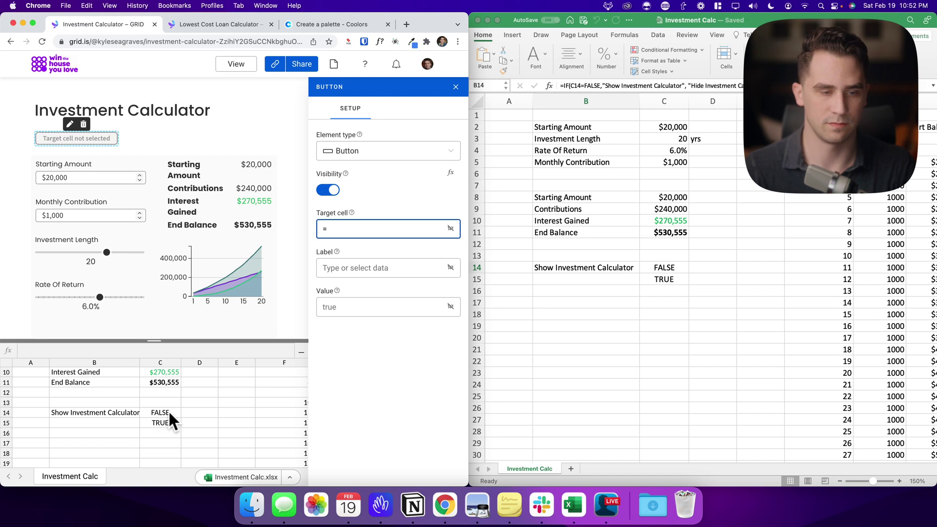
pyautogui.click(169, 412)
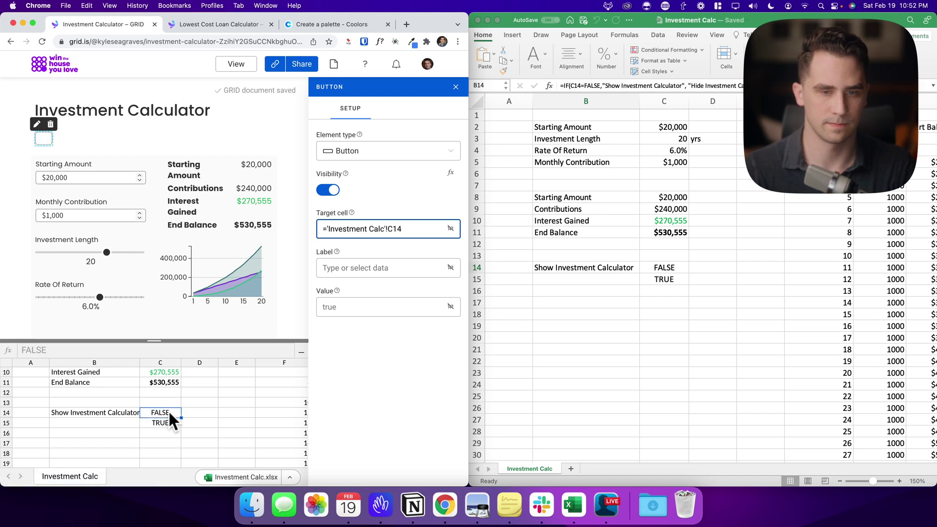
pyautogui.click(344, 268)
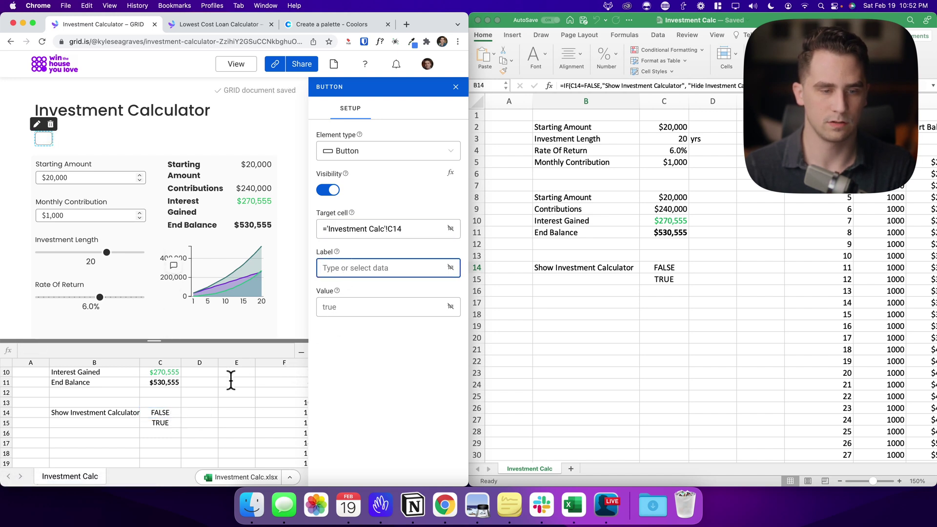
pyautogui.click(119, 413)
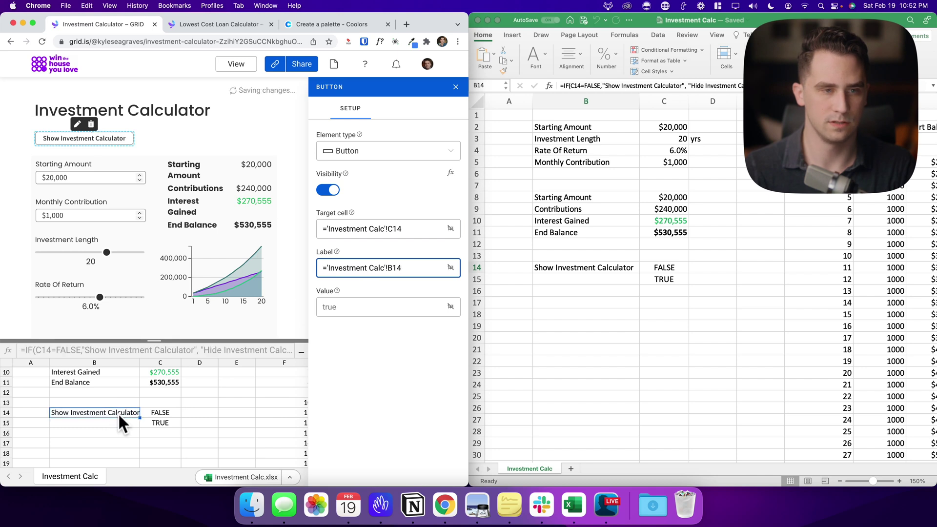
pyautogui.click(345, 311)
pyautogui.moveTo(336, 292)
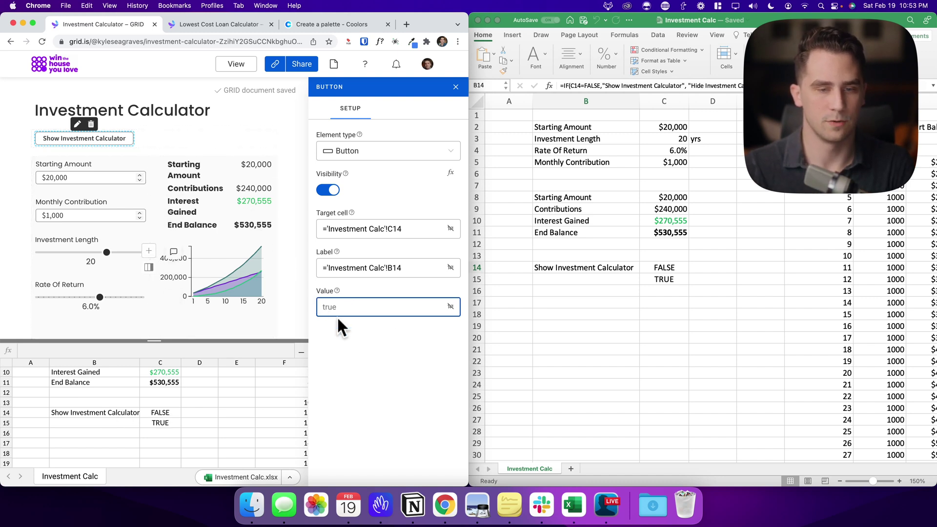
pyautogui.click(168, 419)
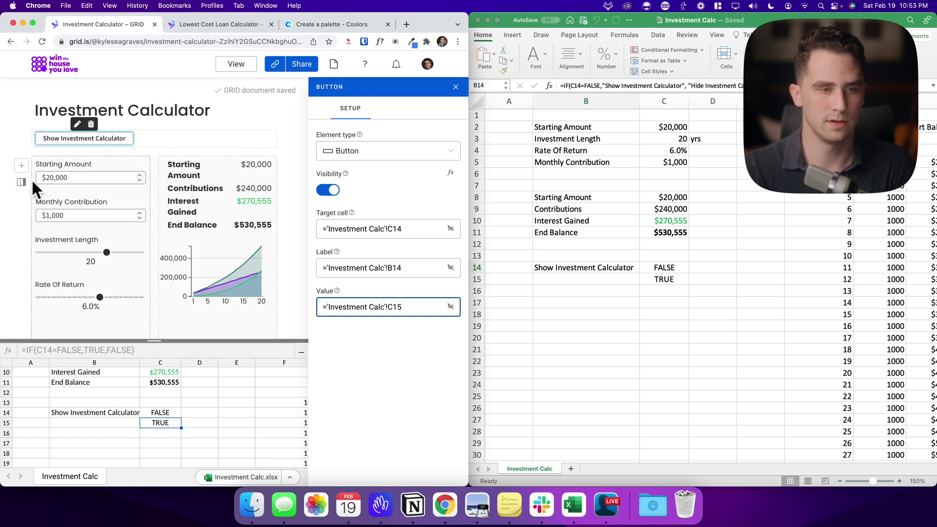
# - Drive the calculator section's visibility with the formula ='Investment Calc'!C14
pyautogui.click(21, 182)
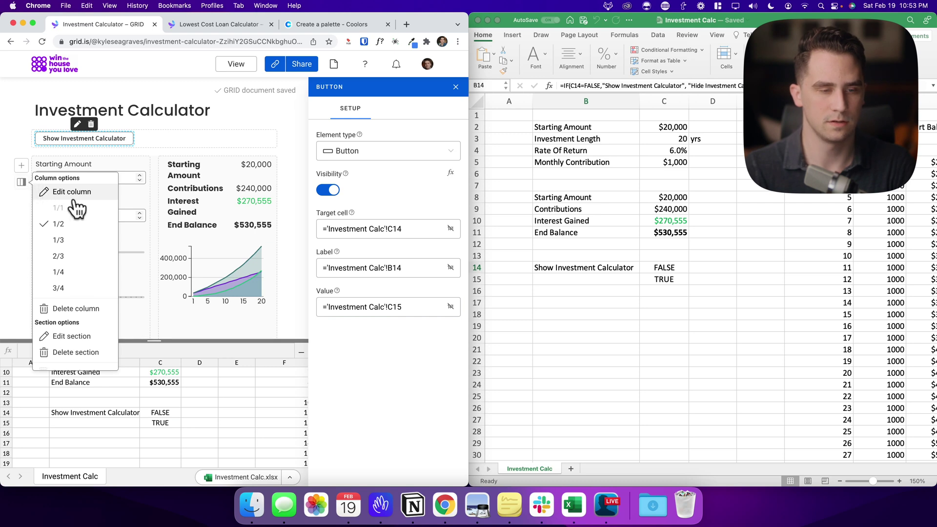
pyautogui.click(73, 336)
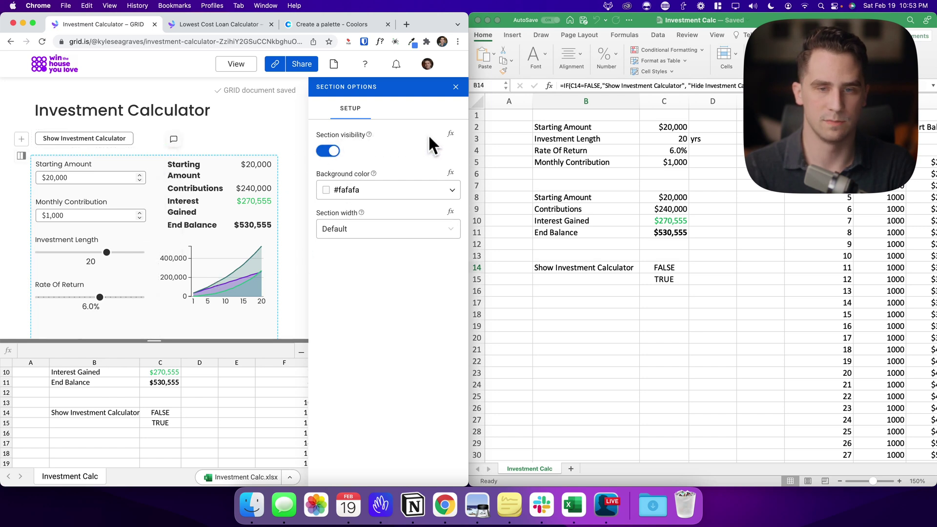
pyautogui.click(453, 138)
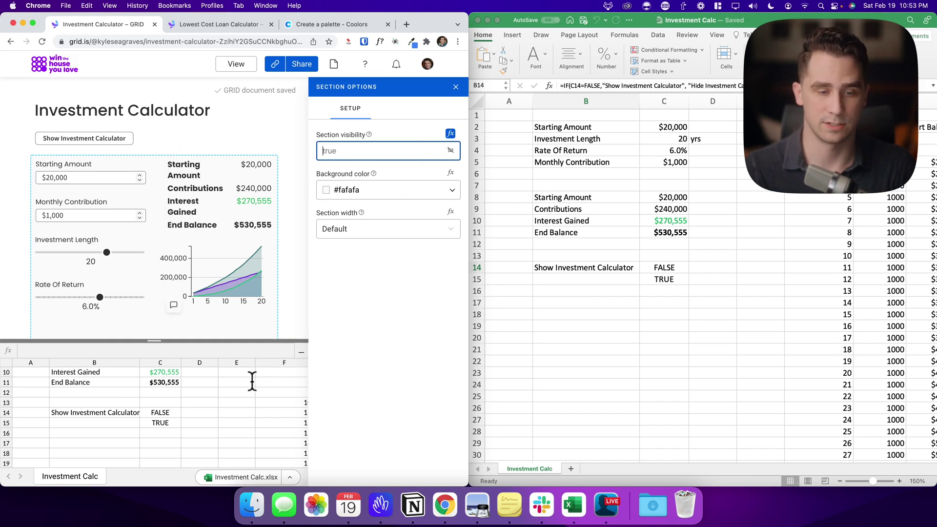
pyautogui.click(156, 408)
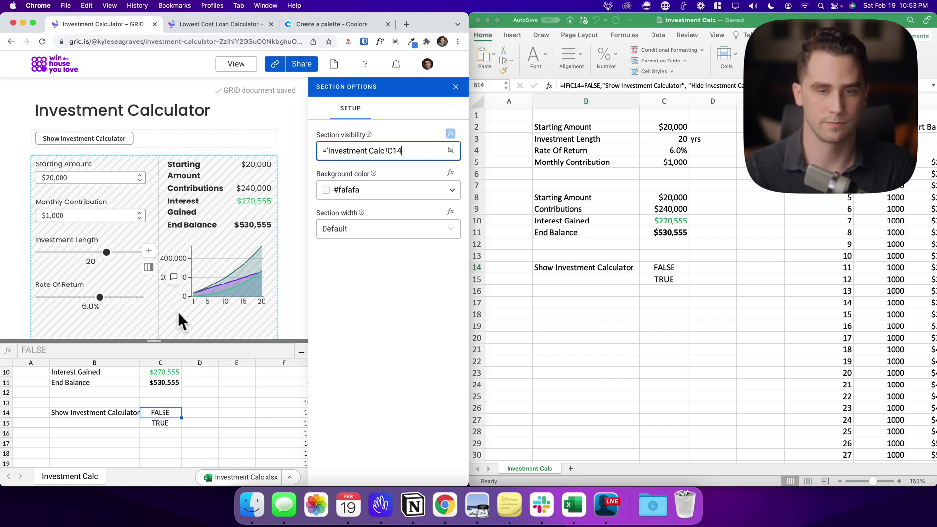
# - In View mode, toggle the calculator section repeatedly with the Show/Hide Investment Calculator button
pyautogui.click(229, 66)
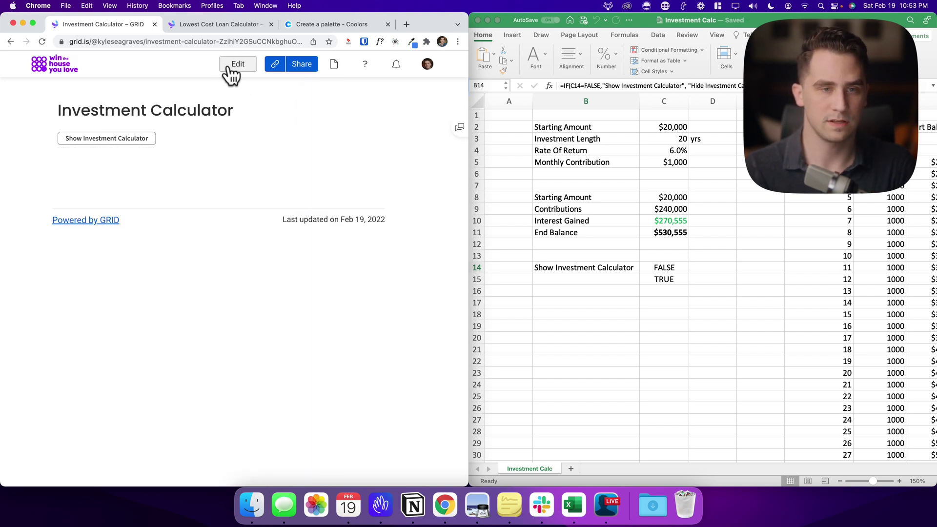
pyautogui.click(122, 140)
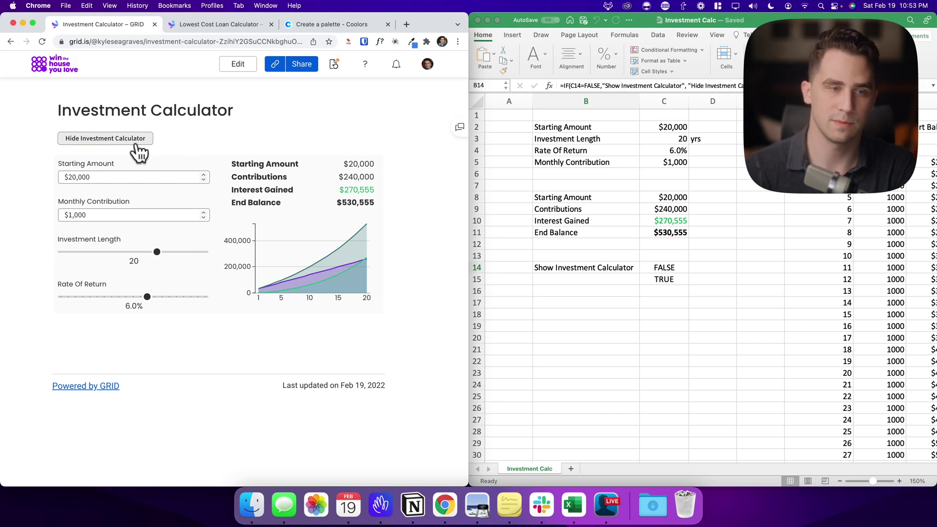
pyautogui.click(139, 147)
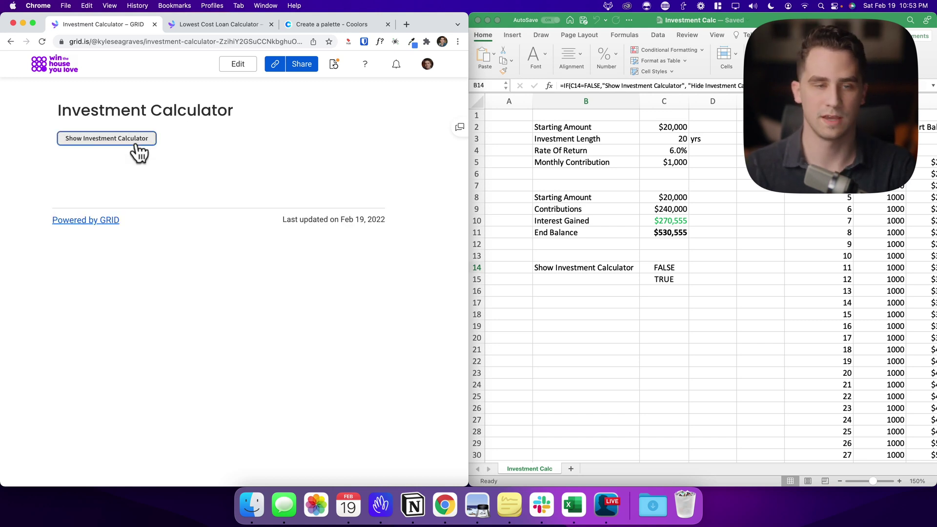
pyautogui.click(139, 147)
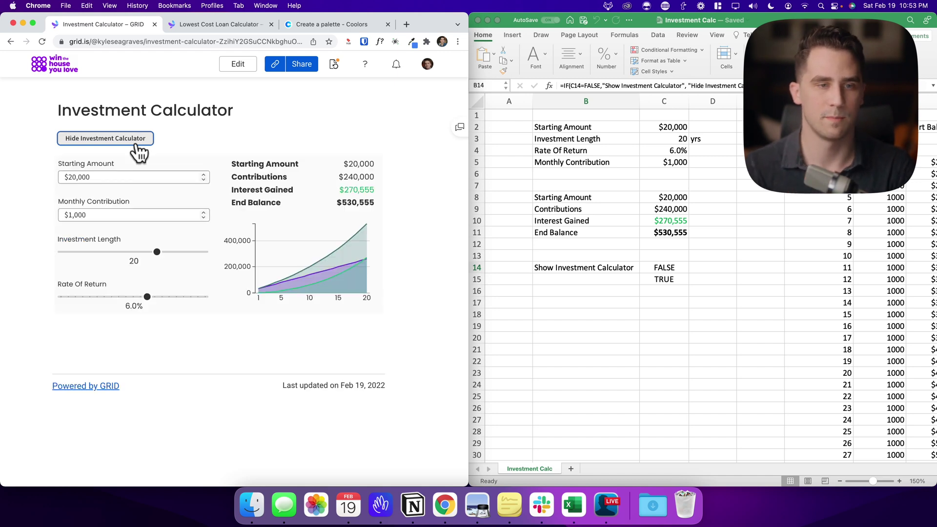
pyautogui.click(139, 146)
pyautogui.click(139, 146)
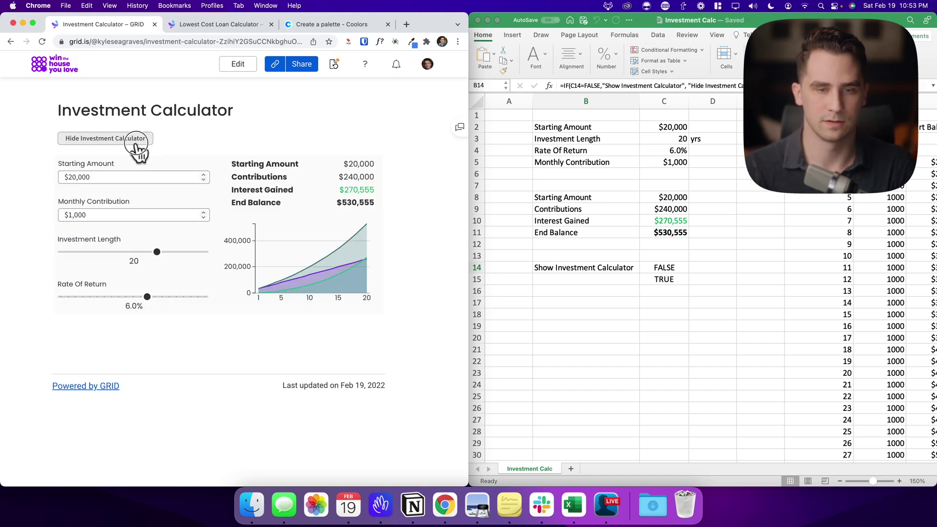
pyautogui.click(139, 147)
pyautogui.click(138, 146)
pyautogui.click(138, 146)
pyautogui.click(138, 147)
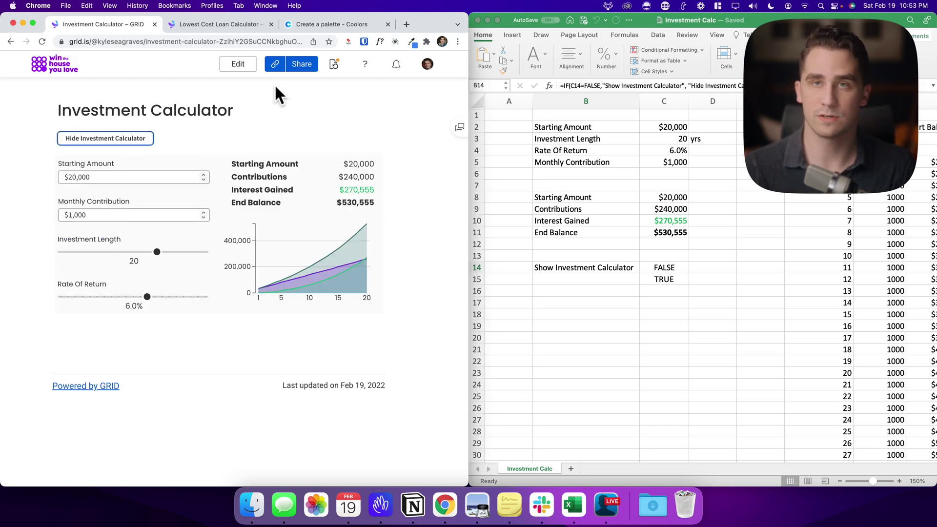
pyautogui.click(282, 73)
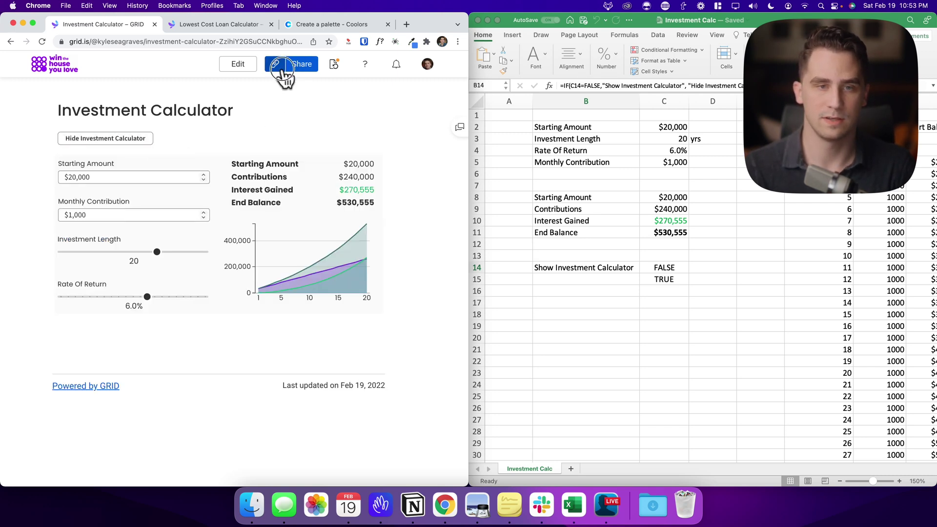
pyautogui.click(254, 99)
pyautogui.click(252, 113)
pyautogui.click(303, 67)
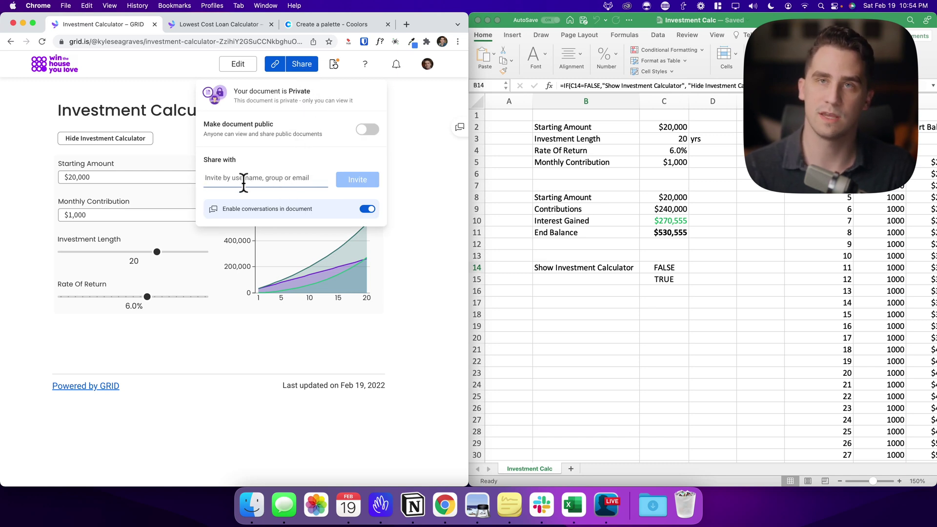
pyautogui.click(420, 146)
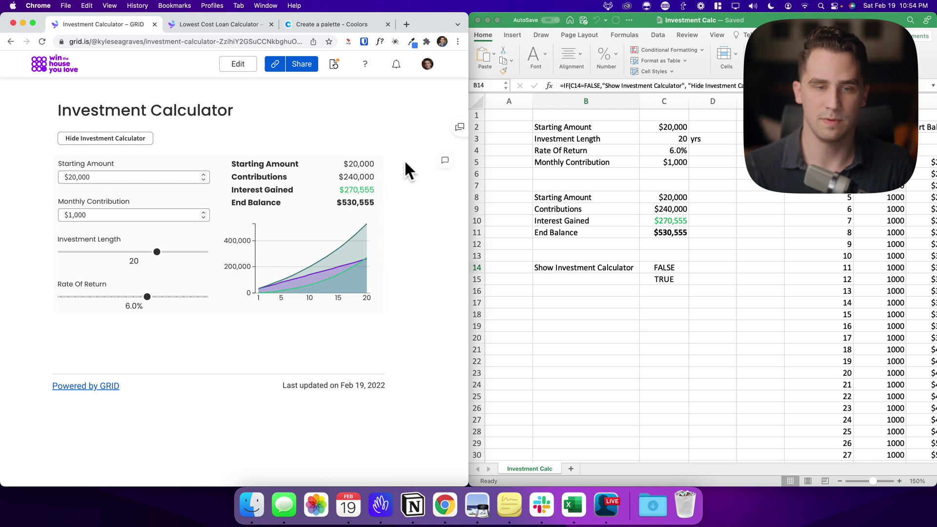
# - Post the comment 'Can we add in something...' beside the calculator summary
pyautogui.click(444, 161)
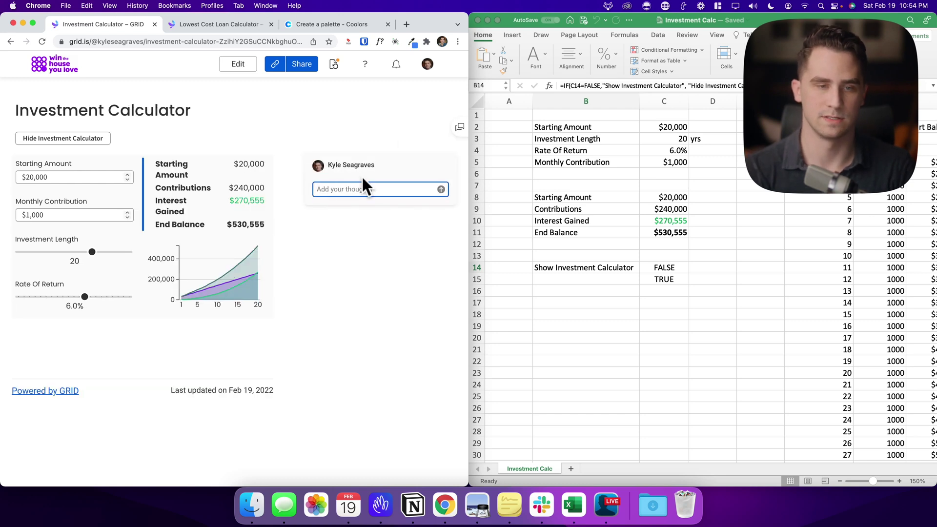
pyautogui.write('Can we add in')
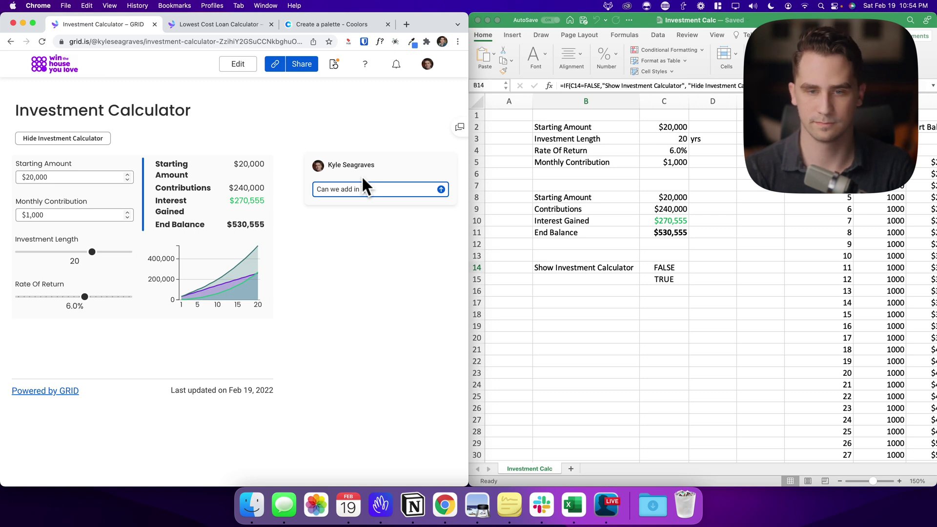
pyautogui.write(' something...')
pyautogui.press('Return')
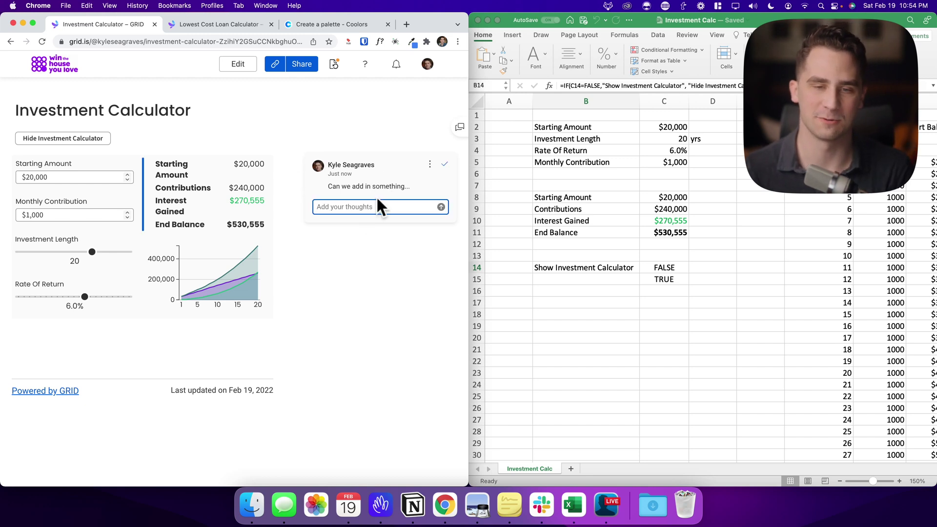
# - Dismiss the comment's actions menu without deleting, then collapse the thread
pyautogui.click(430, 164)
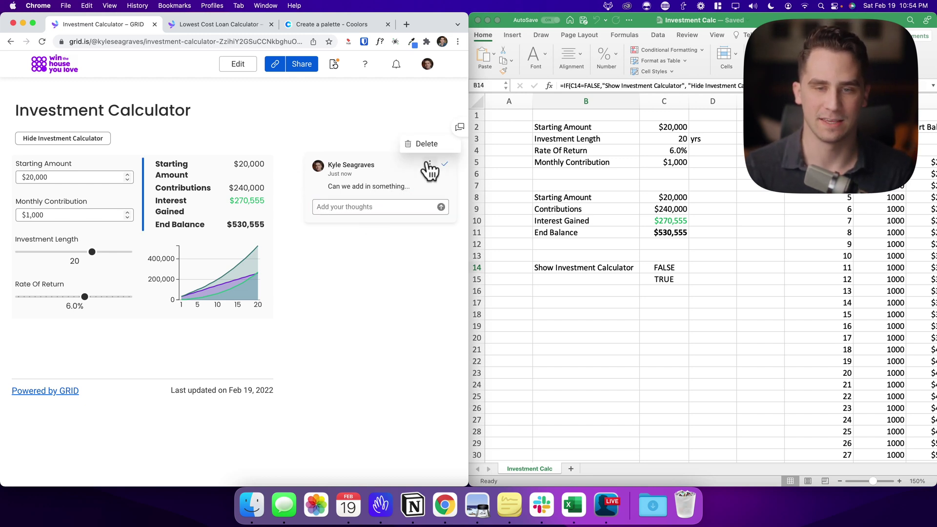
pyautogui.click(443, 168)
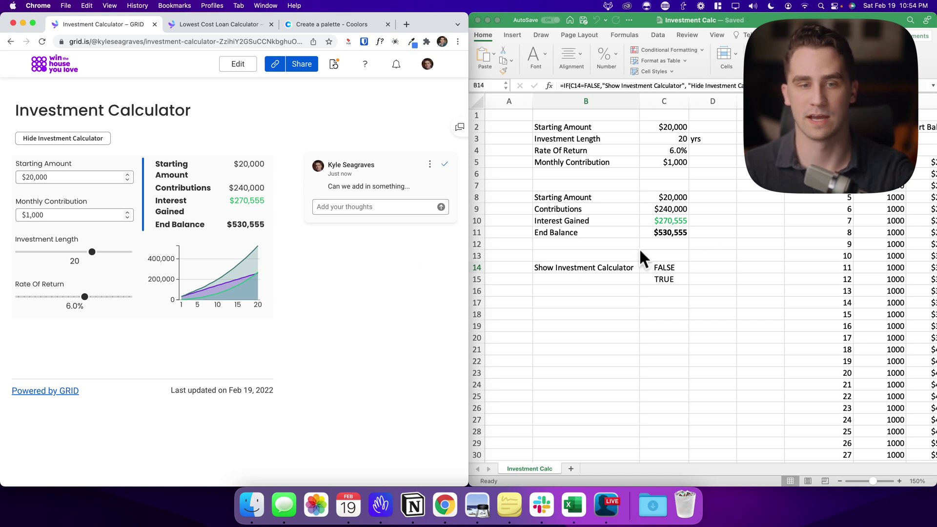
pyautogui.click(449, 295)
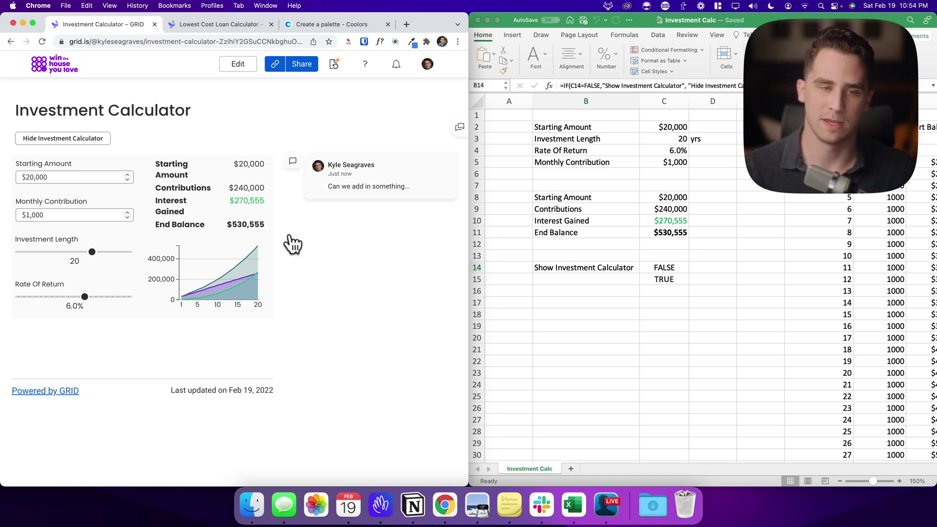